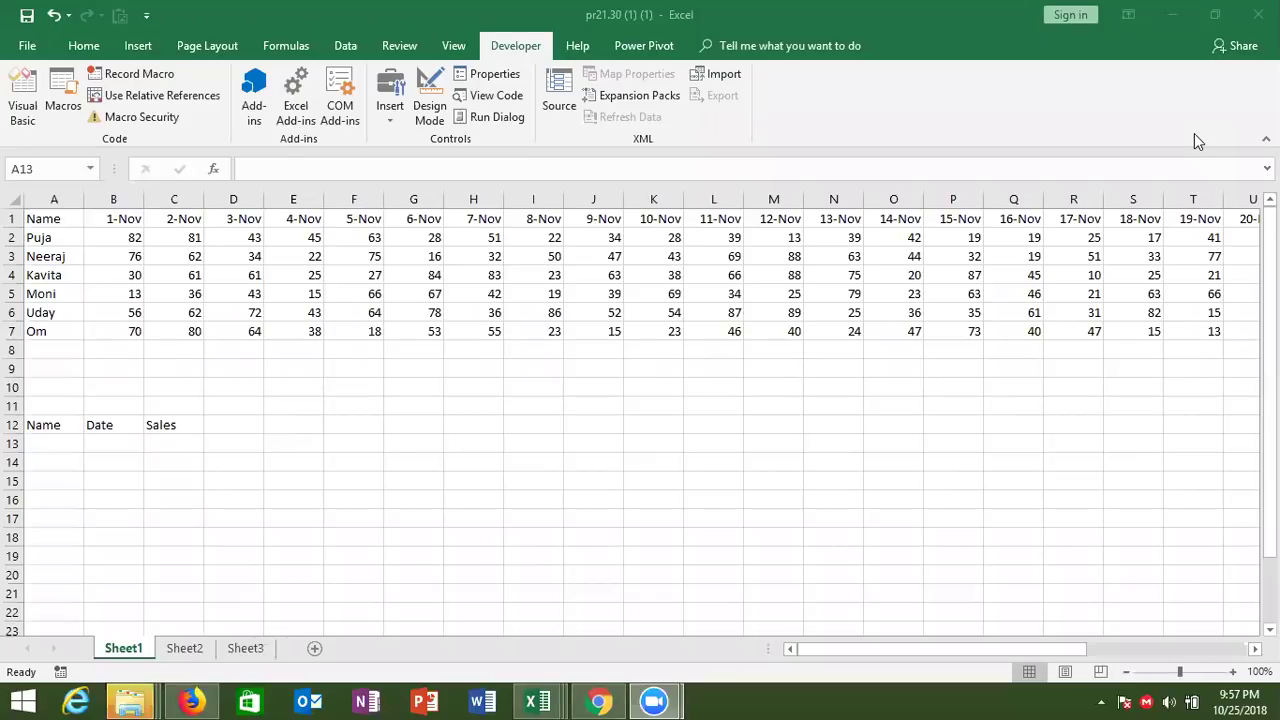
# Minimise the pr21.30 sales workbook with Windows+D so the desktop shows.
pyautogui.press('super+d')
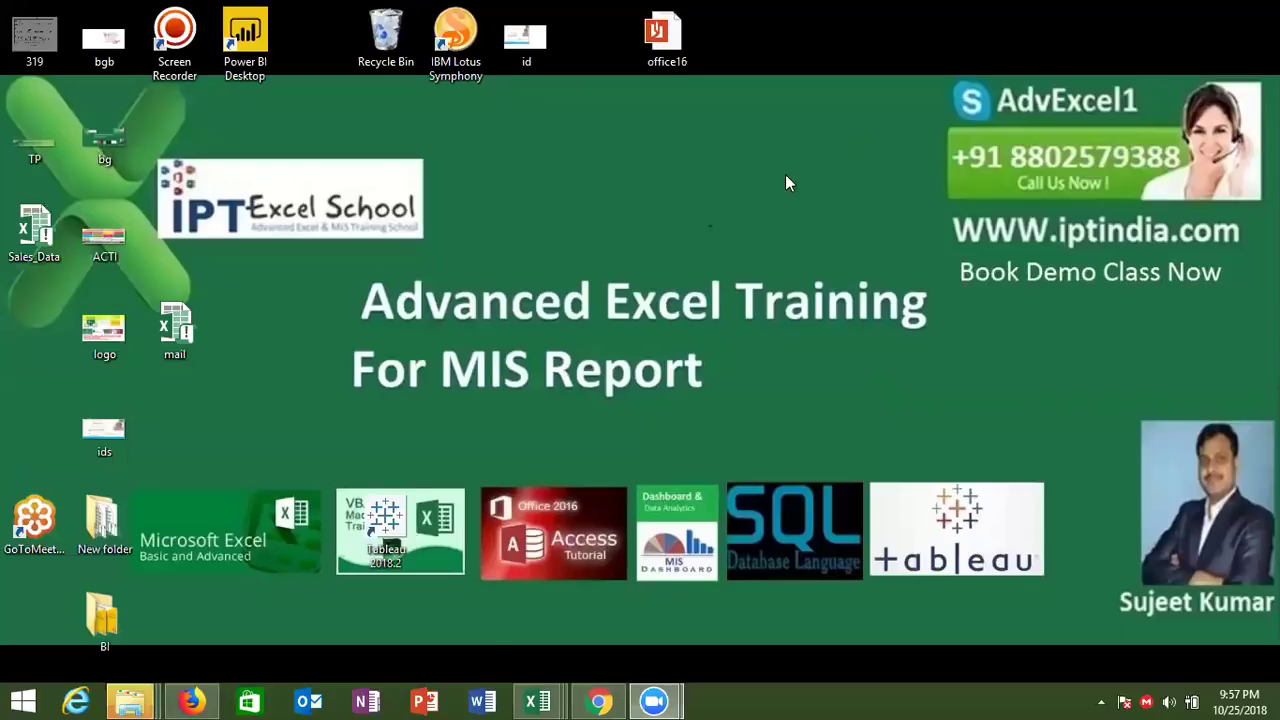
# Bring the pr21.30 sales workbook back to the front.
pyautogui.click(538, 701)
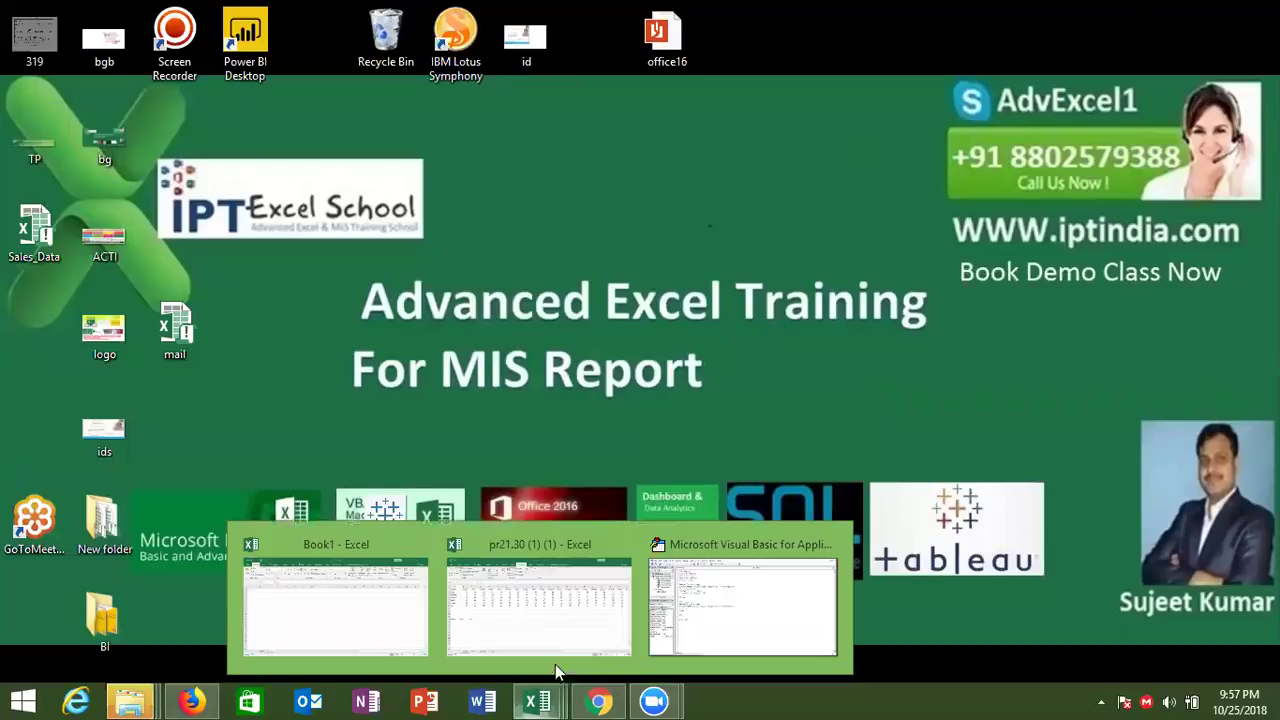
pyautogui.click(540, 605)
pyautogui.click(200, 275)
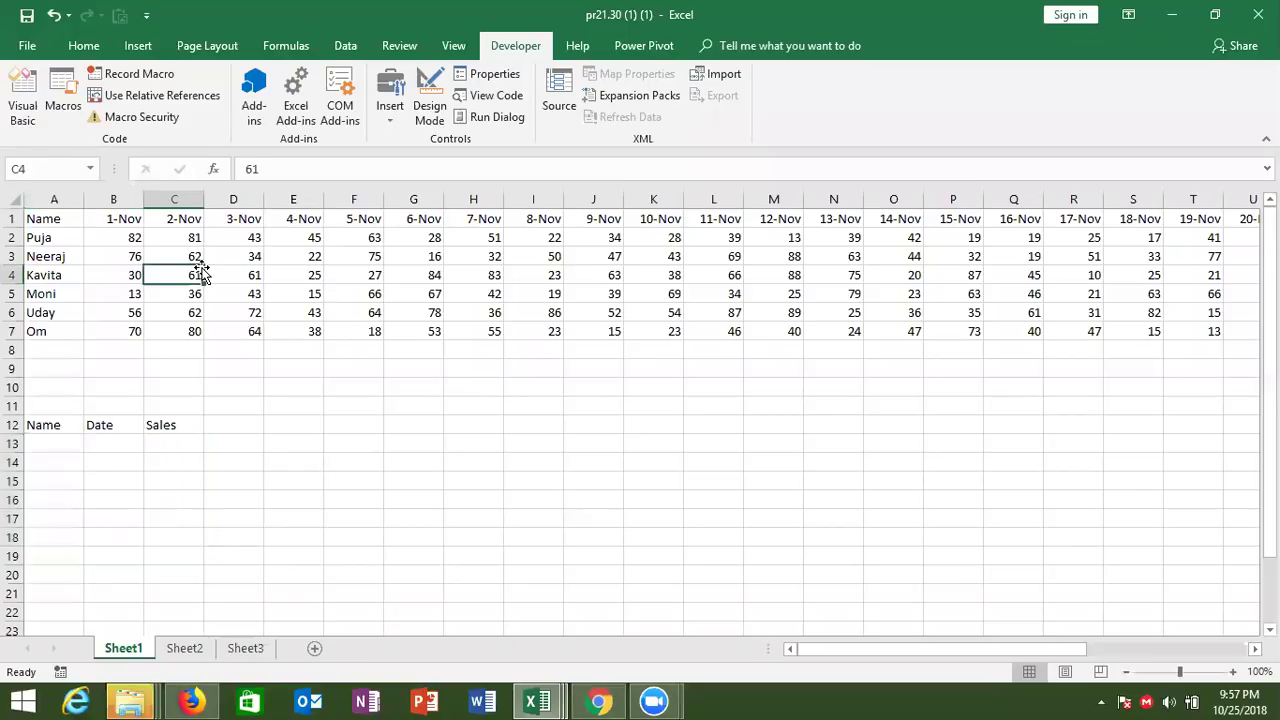
# Check how far the date headers extend and find the names Puja to Om.
pyautogui.press('Up')
pyautogui.press('Up')
pyautogui.press('Up')
pyautogui.press('Home')
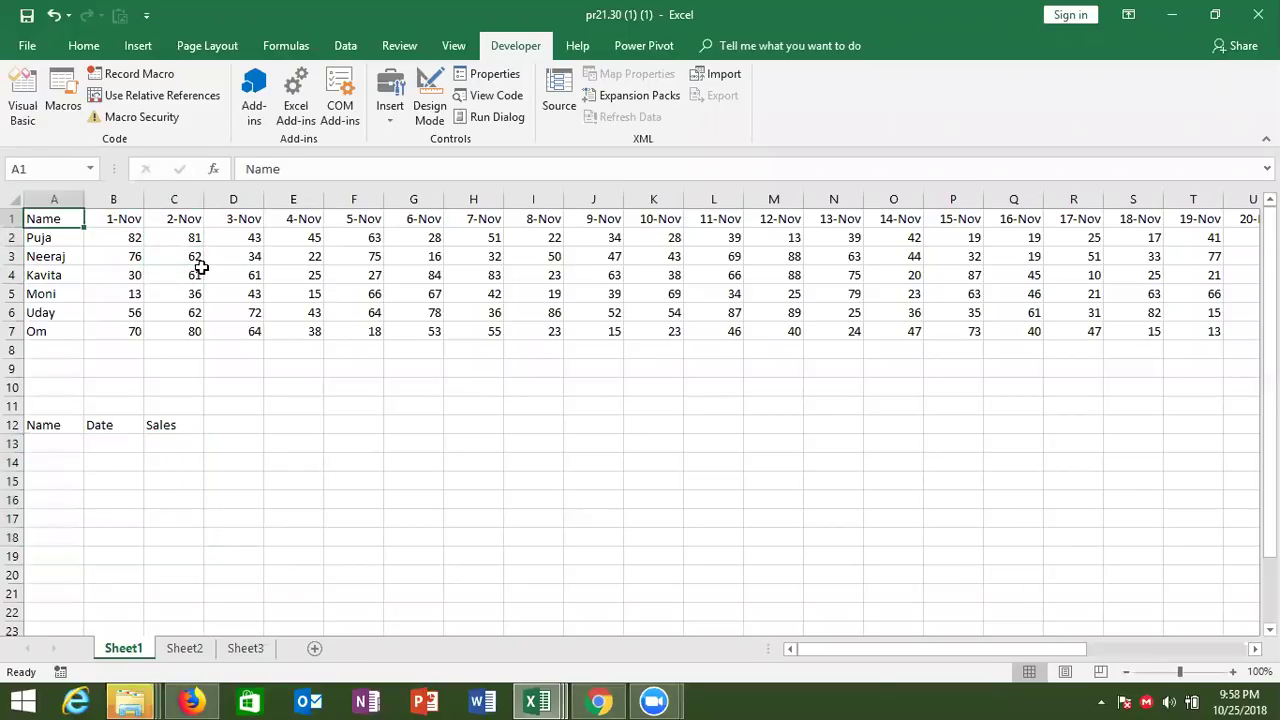
pyautogui.hotkey('ctrl', 'shift', 'Right')
pyautogui.hotkey('ctrl', 'Down')
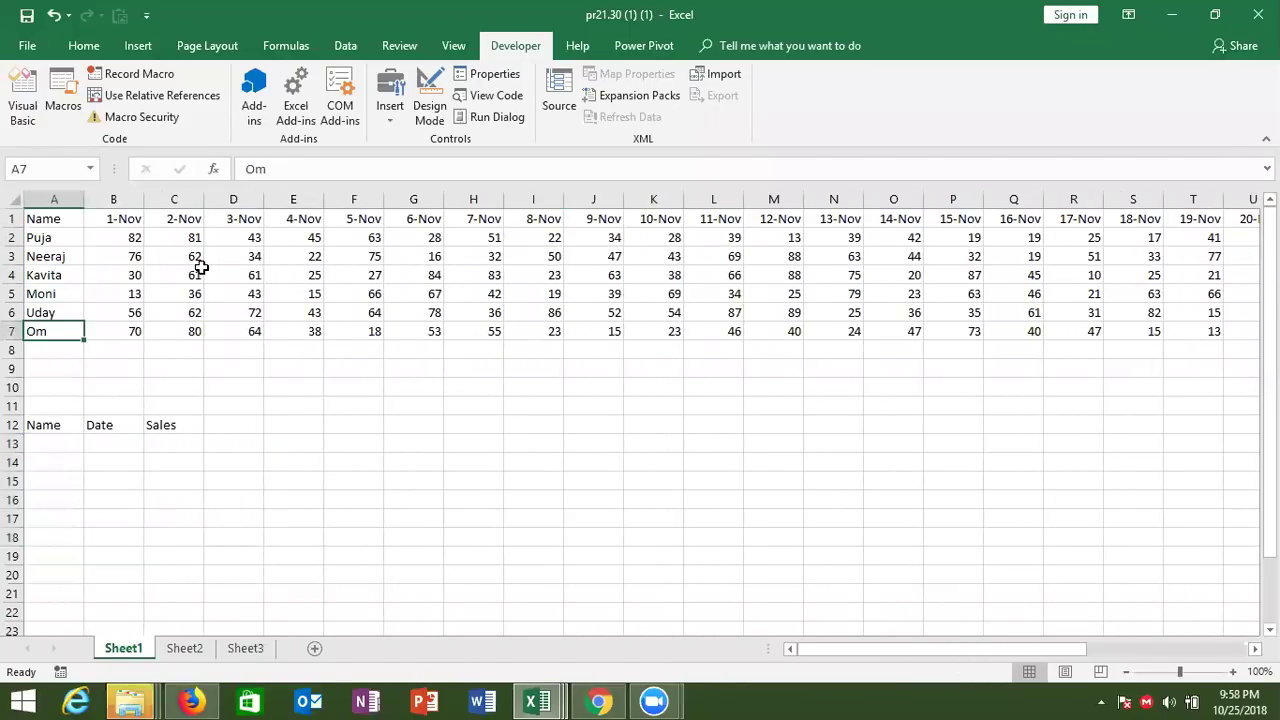
pyautogui.hotkey('ctrl', 'Up')
pyautogui.press('Down')
pyautogui.press('Down')
pyautogui.press('Down')
pyautogui.hotkey('ctrl', 'Down')
pyautogui.hotkey('ctrl', 'Down')
pyautogui.press('Down')
# Confirm the dates run from 1-Nov to 30-Nov, then return to Puja in A2.
pyautogui.press('Up')
pyautogui.press('Up')
pyautogui.press('Up')
pyautogui.press('Up')
pyautogui.press('Up')
pyautogui.press('Up')
pyautogui.hotkey('ctrl', 'Up')
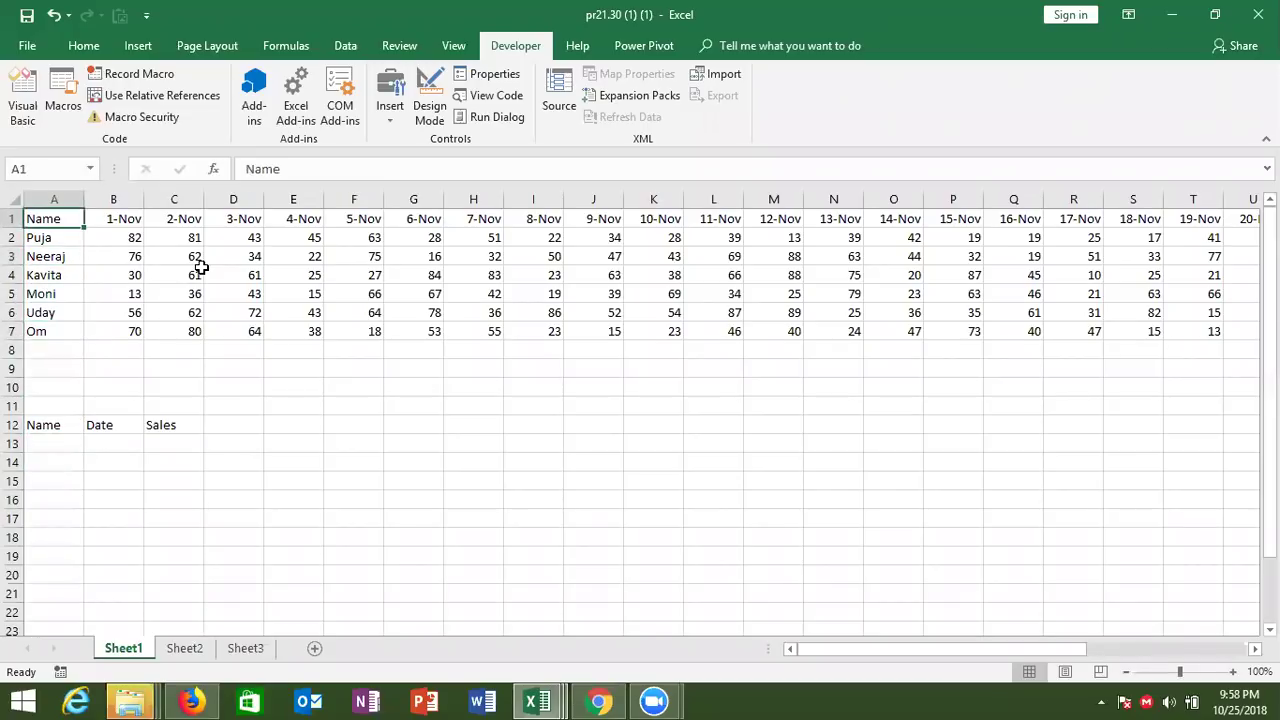
pyautogui.hotkey('ctrl', 'Right')
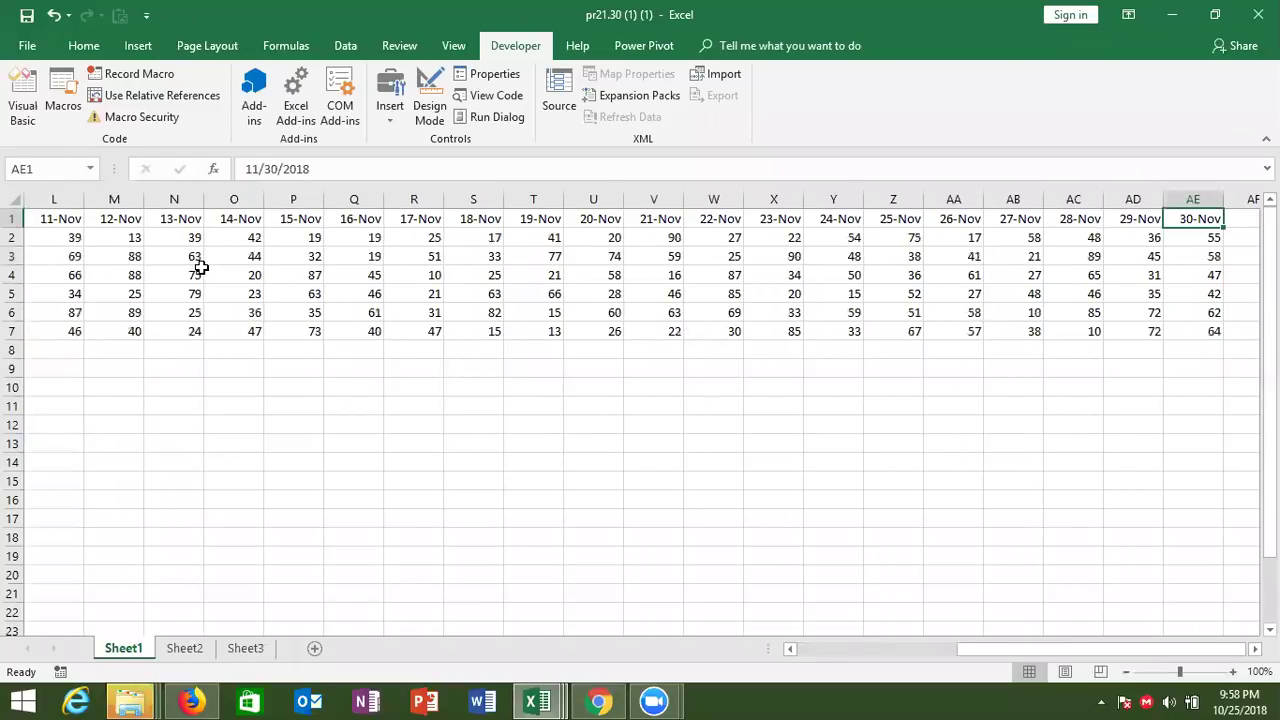
pyautogui.hotkey('ctrl', 'Left')
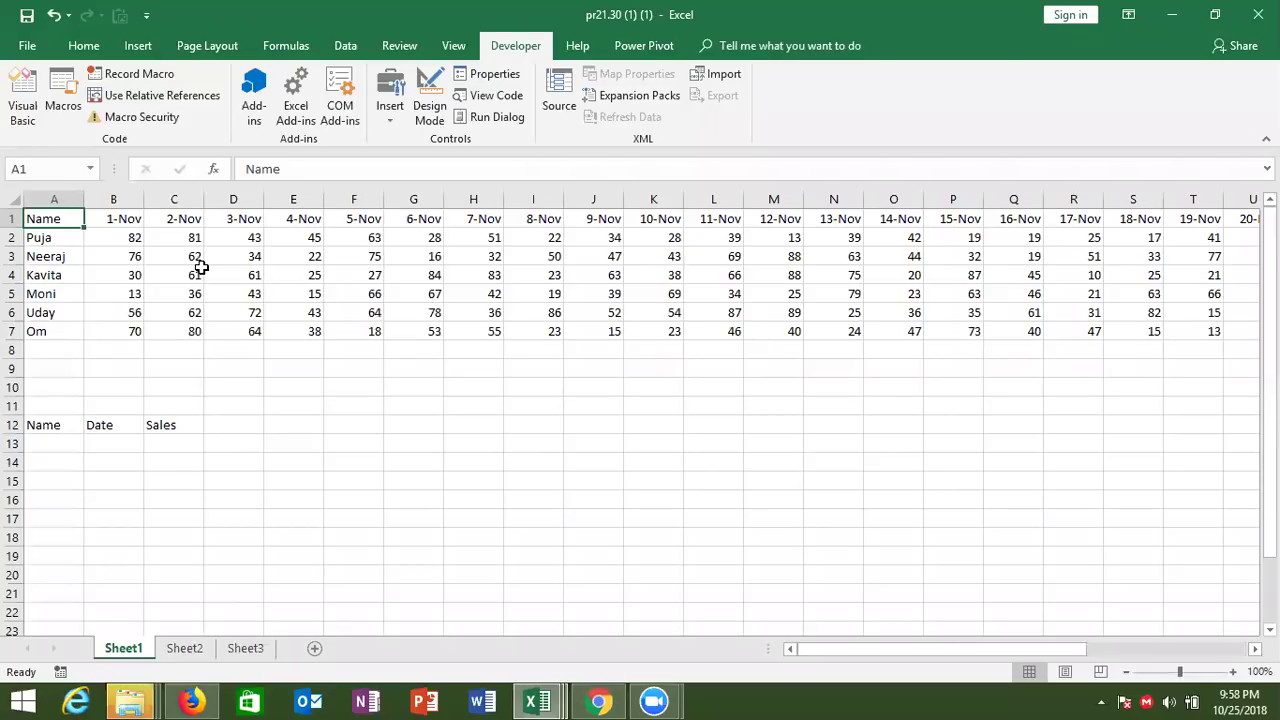
pyautogui.press('Right')
pyautogui.press('Right')
pyautogui.press('Right')
pyautogui.press('Right')
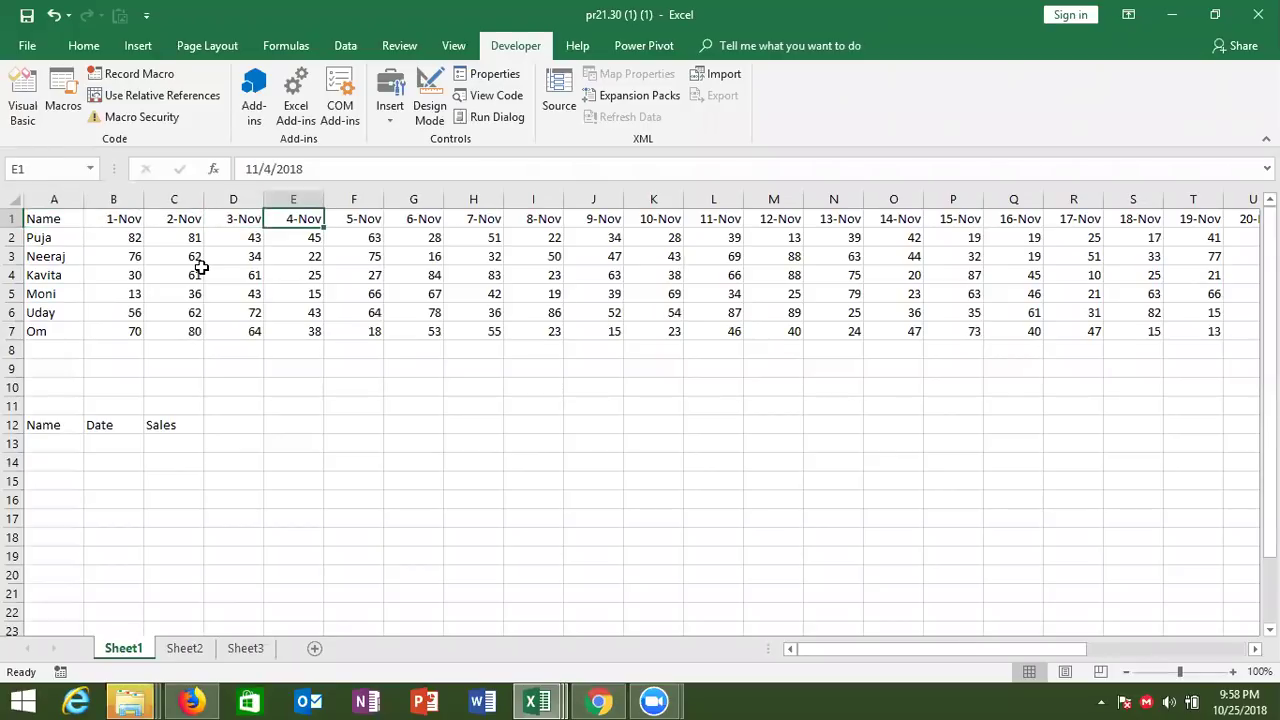
pyautogui.press('Right')
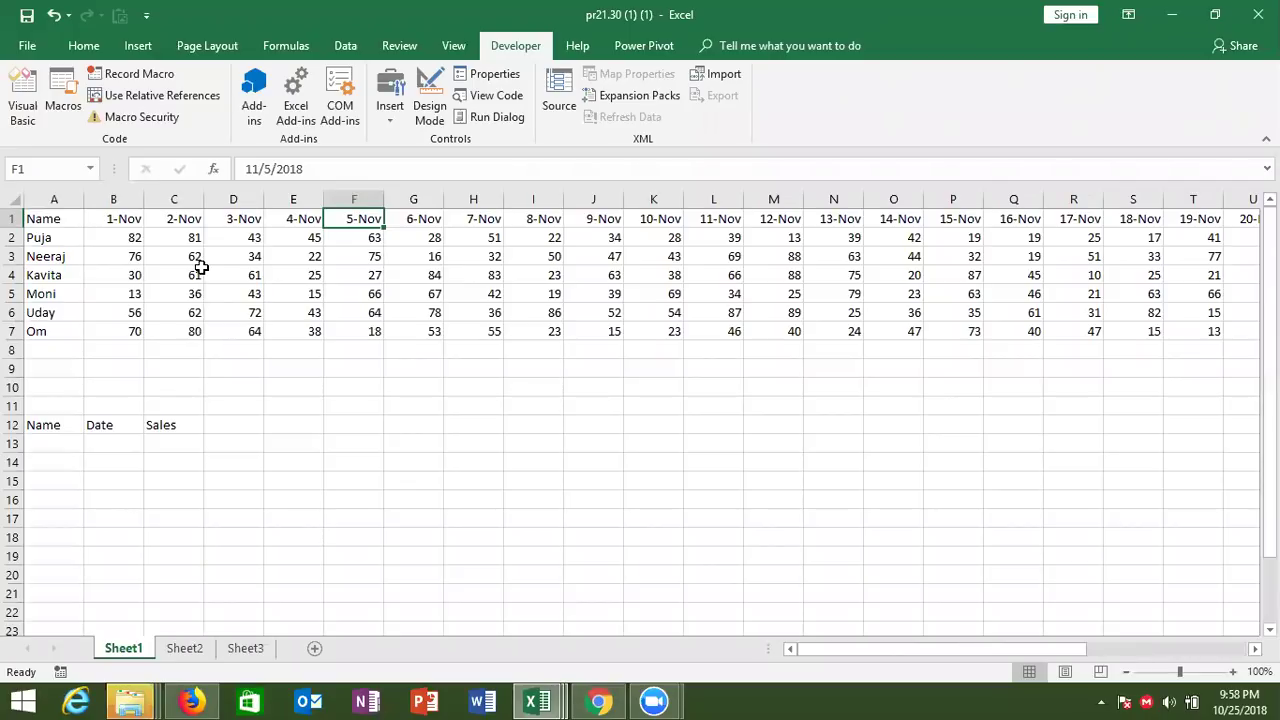
pyautogui.hotkey('ctrl', 'Home')
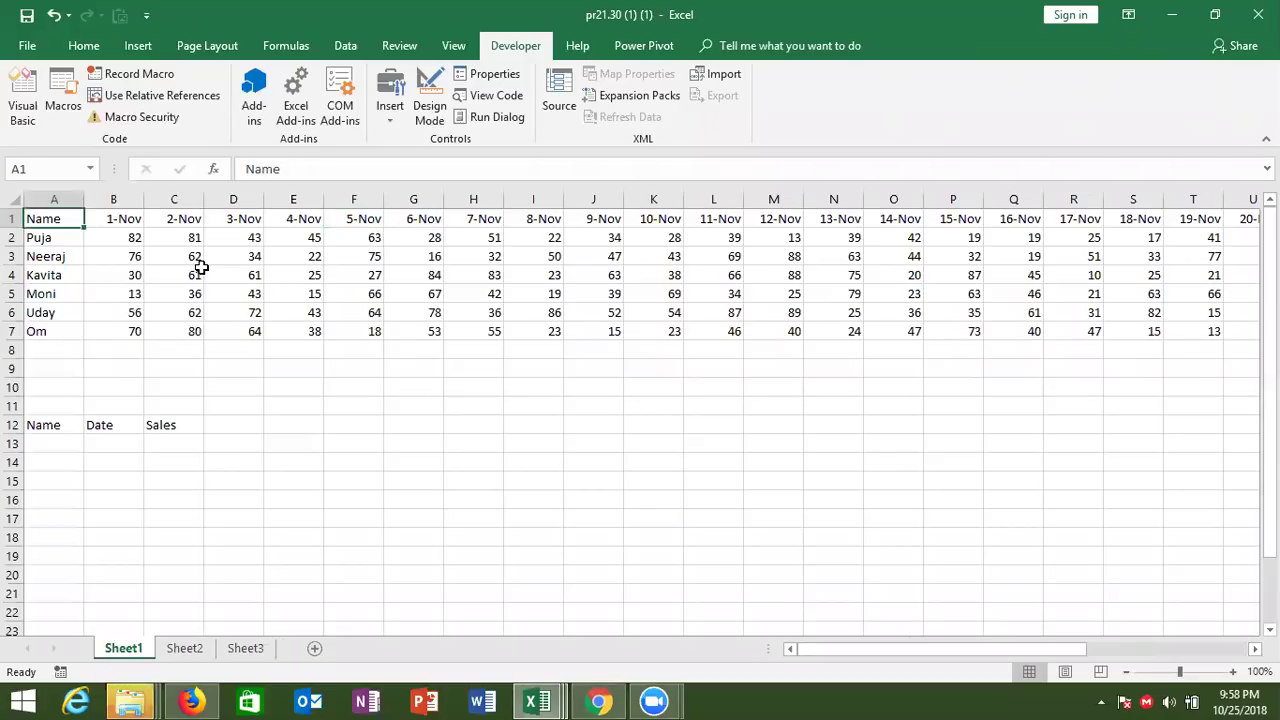
pyautogui.press('Down')
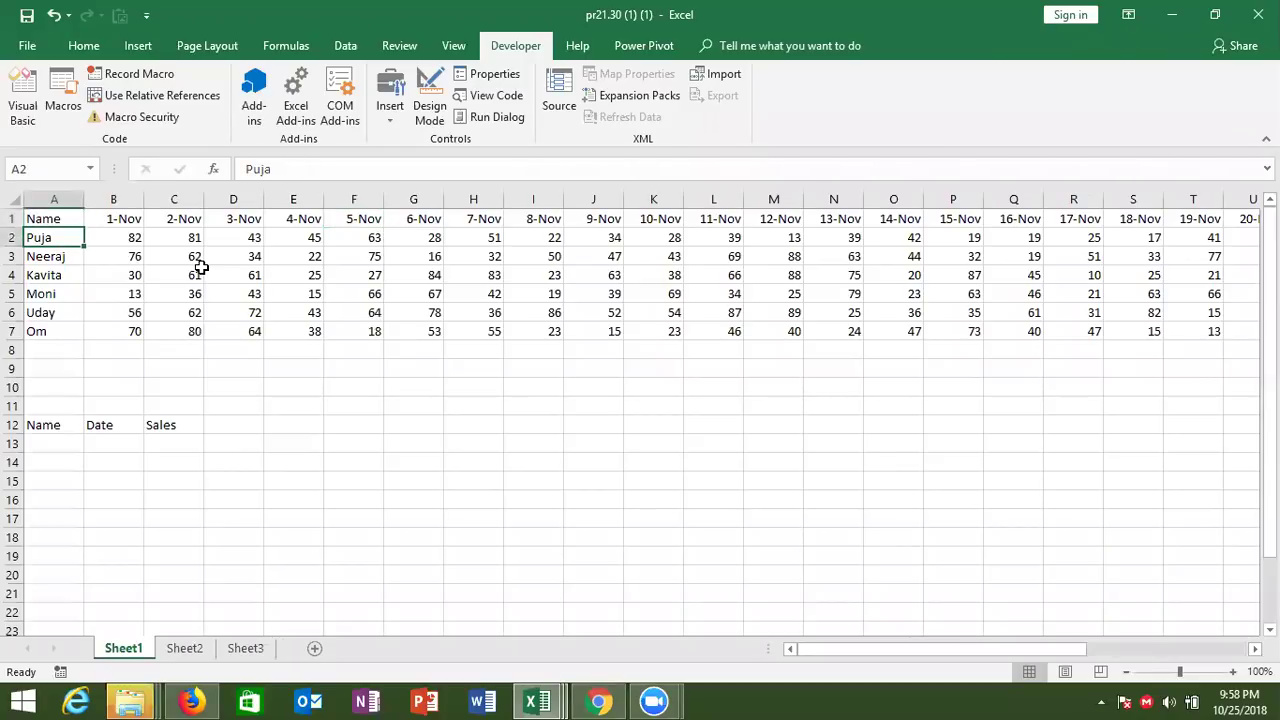
# Copy the six names Puja to Om into A13 under the Name header.
pyautogui.hotkey('ctrl', 'shift', 'Down')
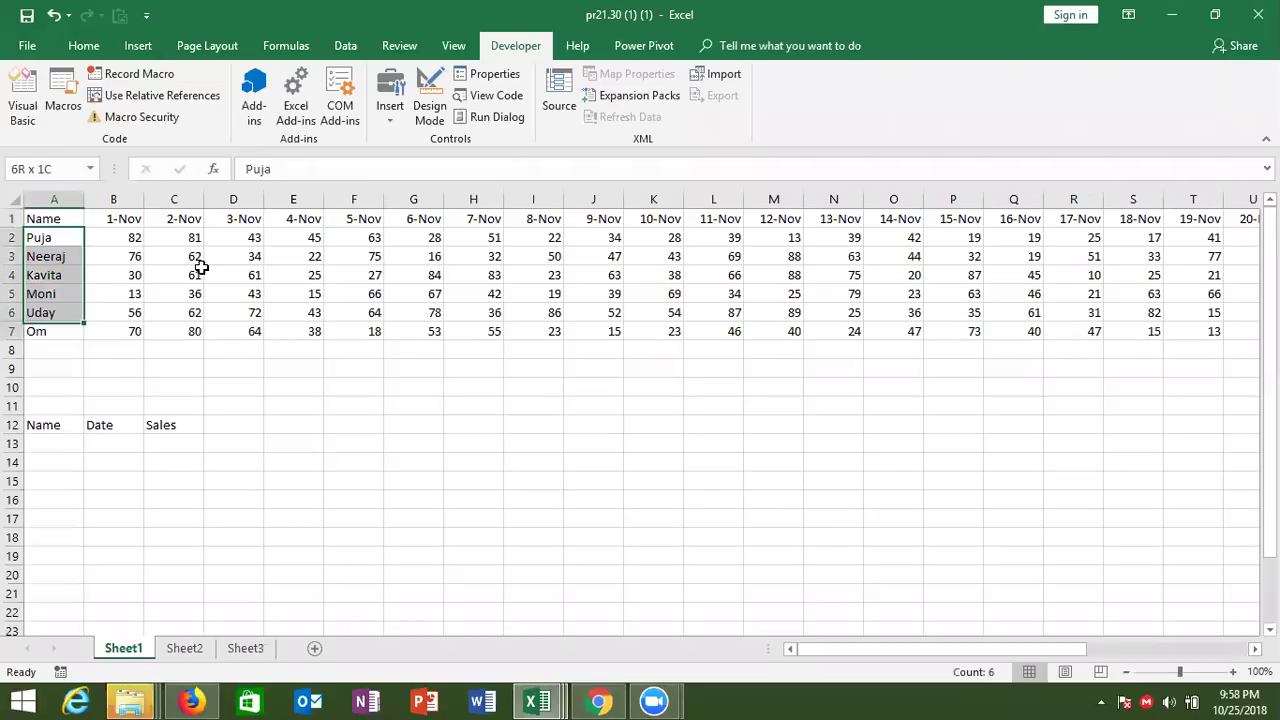
pyautogui.hotkey('ctrl', 'c')
pyautogui.click(74, 447)
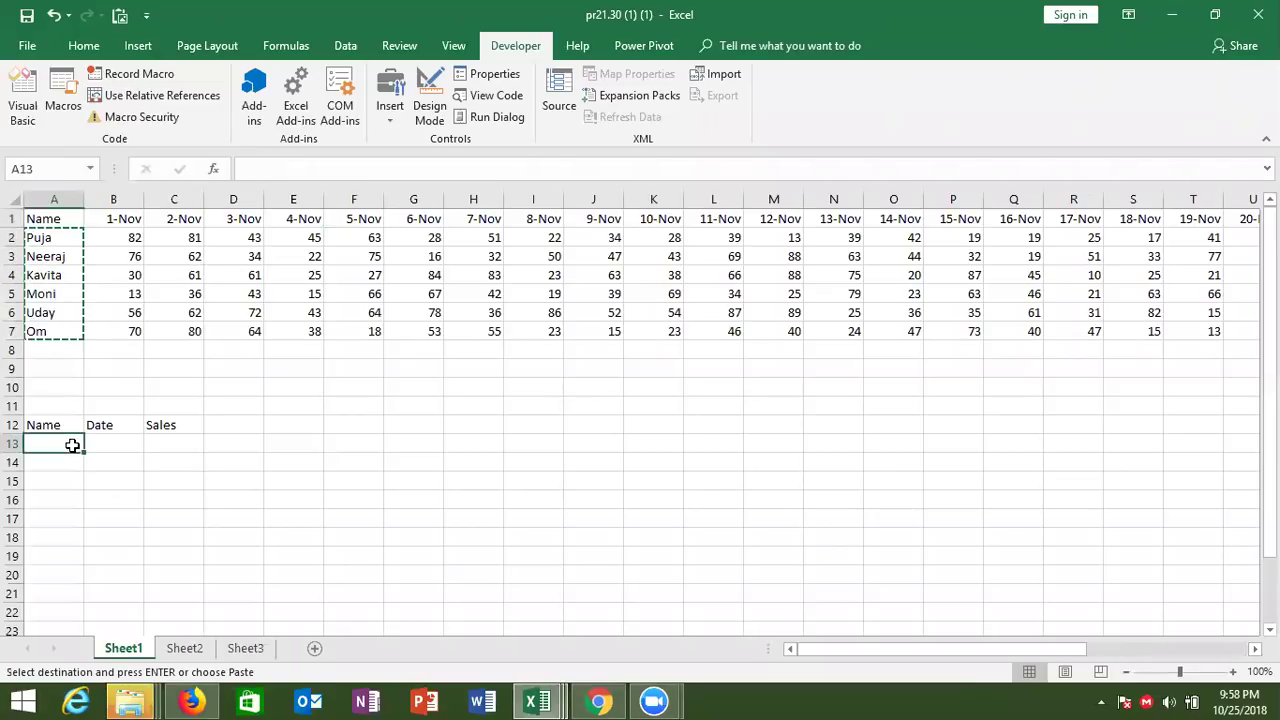
pyautogui.hotkey('ctrl', 'v')
# Fill Date cells B13:B18 with 1-Nov, undoing an accidental paste of sales values.
pyautogui.click(131, 241)
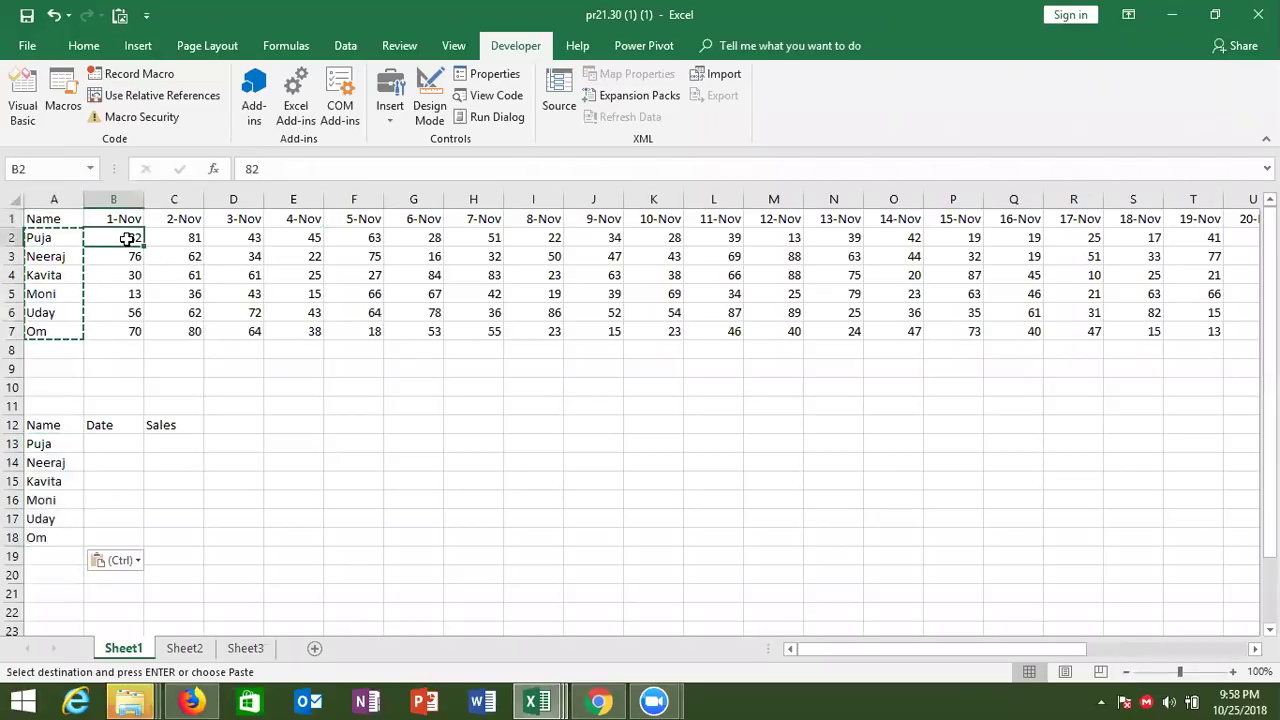
pyautogui.hotkey('ctrl', 'shift', 'Down')
pyautogui.hotkey('ctrl', 'c')
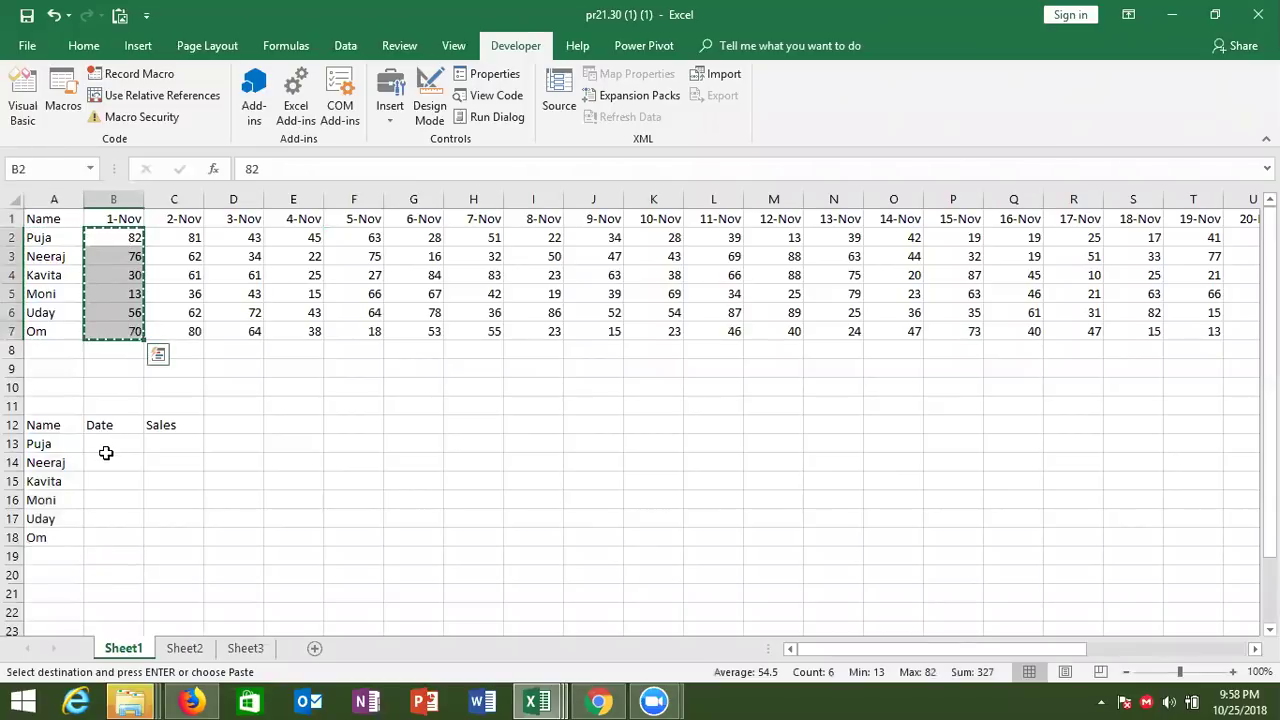
pyautogui.click(108, 443)
pyautogui.hotkey('ctrl', 'v')
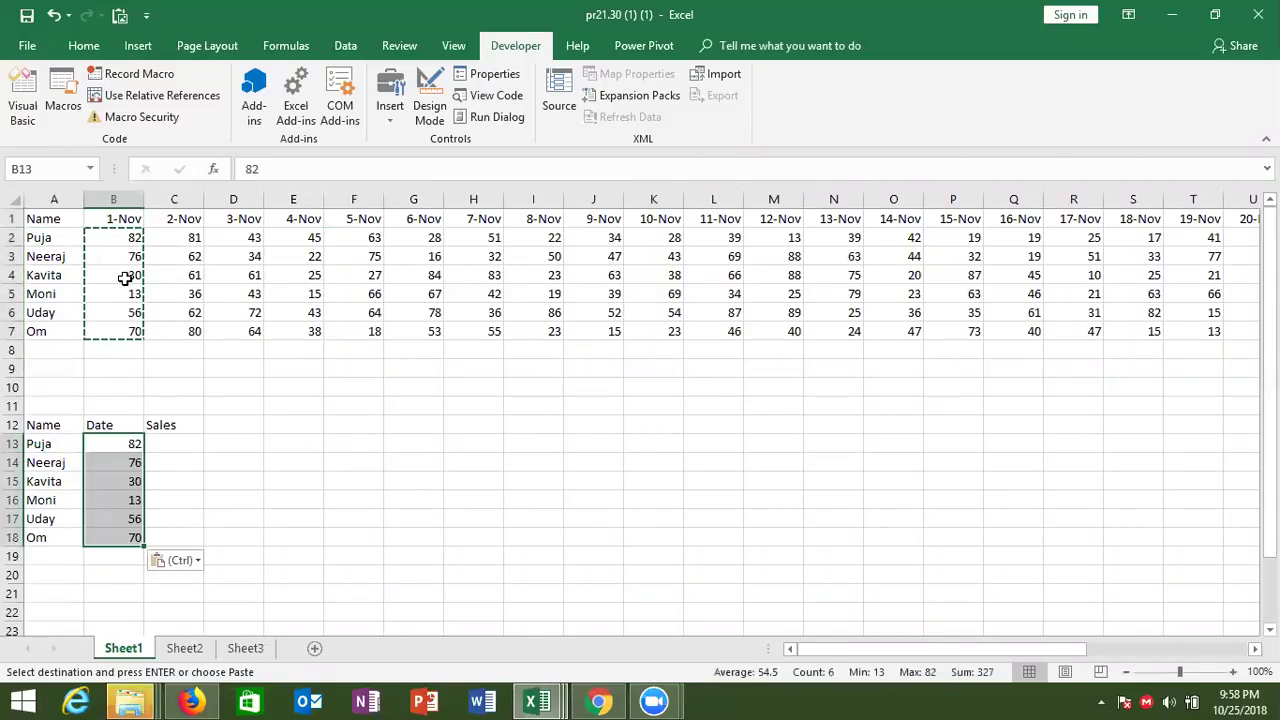
pyautogui.hotkey('ctrl', 'z')
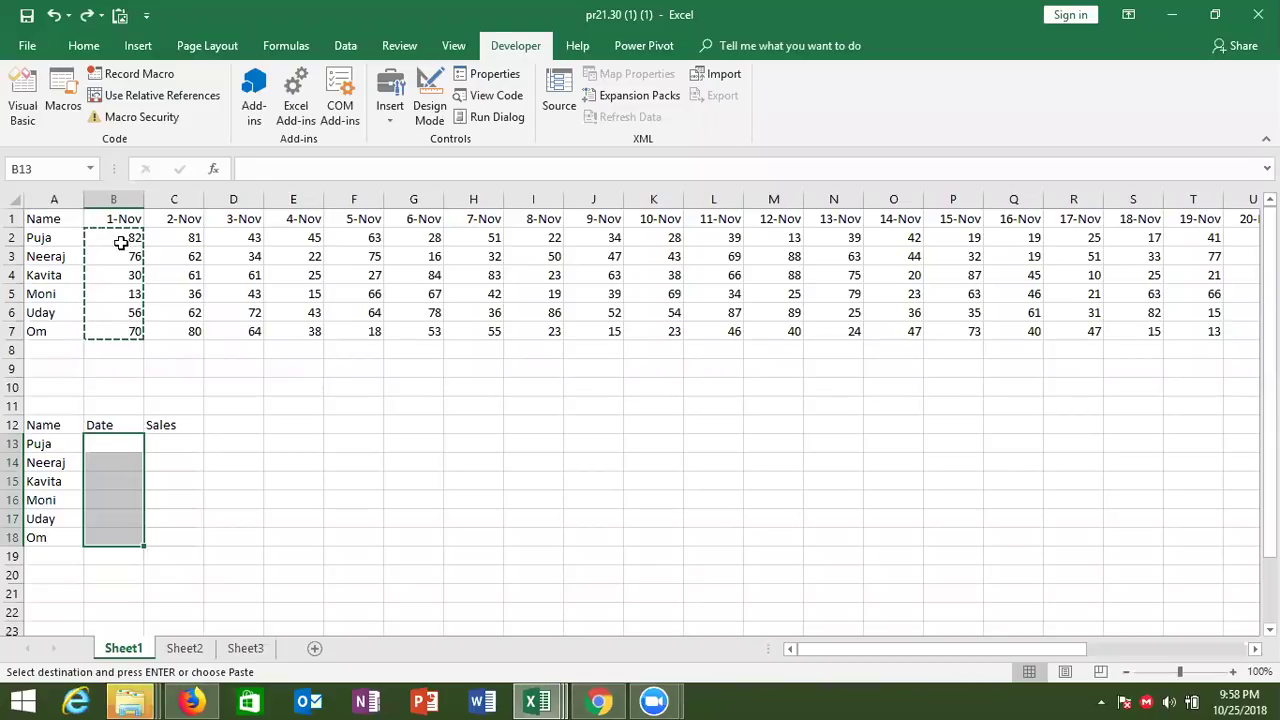
pyautogui.click(116, 220)
pyautogui.hotkey('ctrl', 'c')
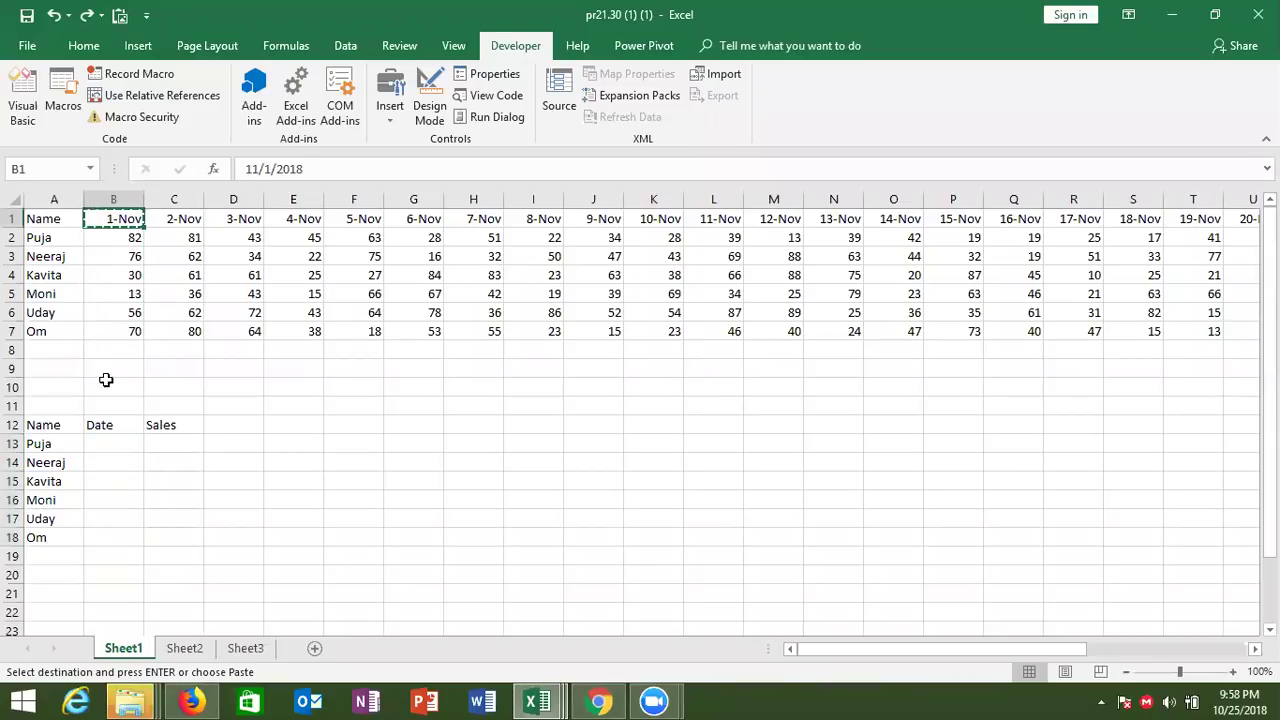
pyautogui.moveTo(106, 443); pyautogui.dragTo(104, 538)
pyautogui.hotkey('ctrl', 'v')
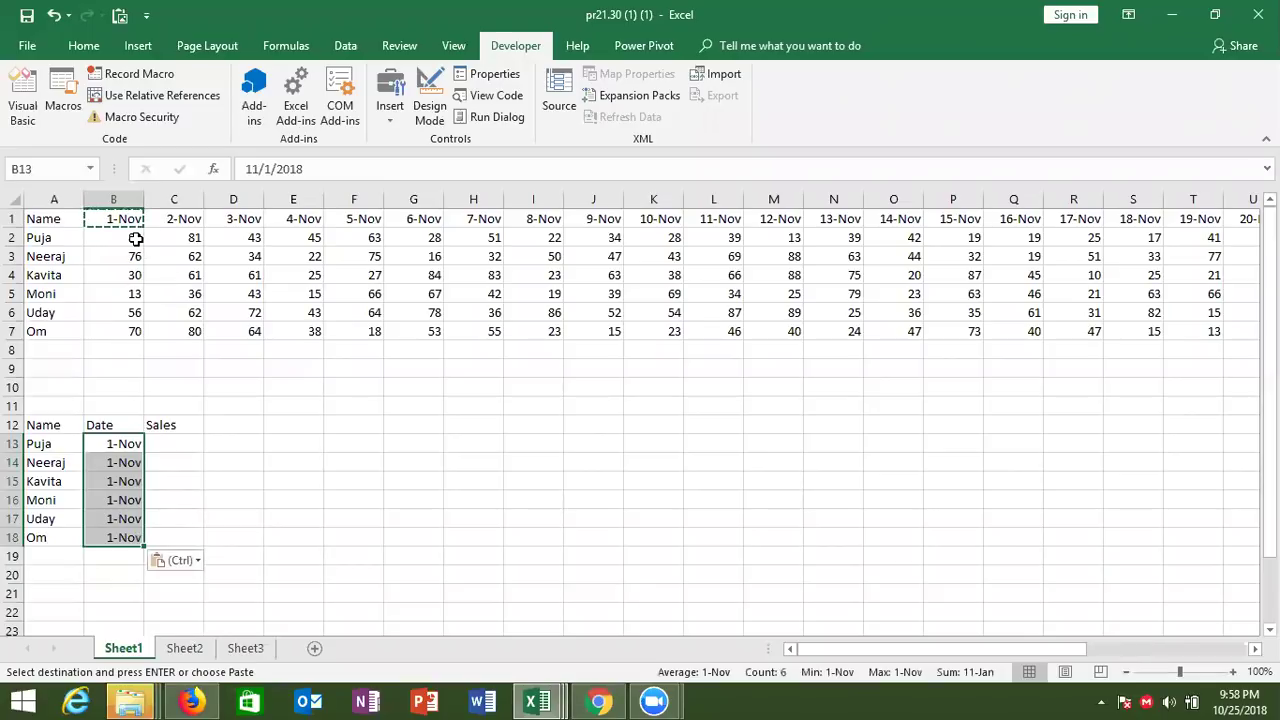
# Copy the 1-Nov sales values B2:B7 into C13 under Sales.
pyautogui.moveTo(103, 237); pyautogui.dragTo(136, 330)
pyautogui.hotkey('ctrl', 'c')
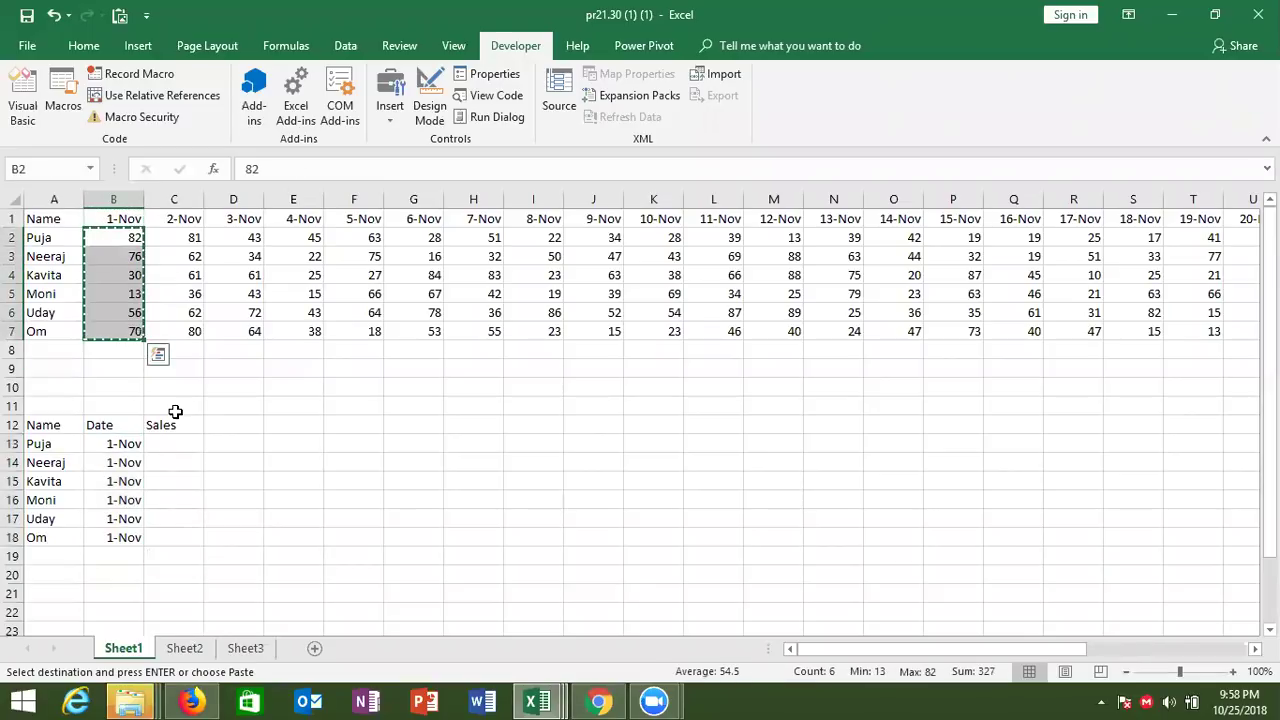
pyautogui.click(172, 441)
pyautogui.hotkey('ctrl', 'v')
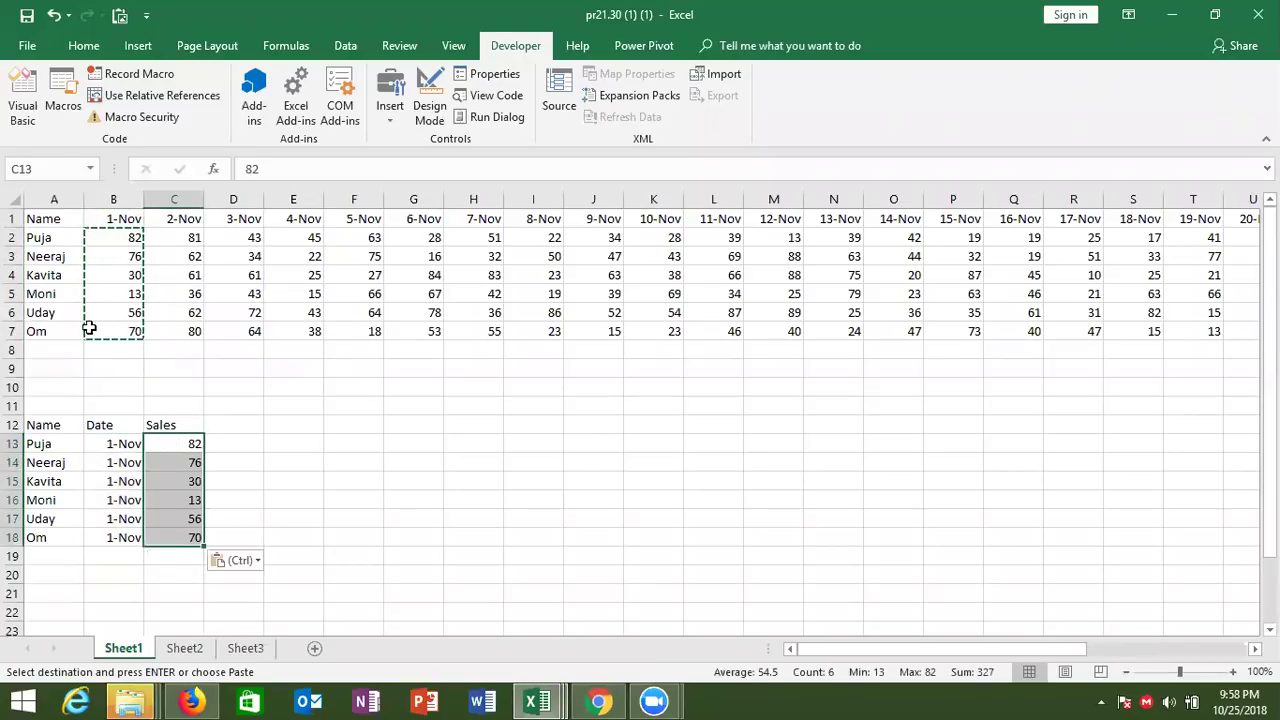
# Repeat the six names from A2:A7 in A19:A24.
pyautogui.moveTo(57, 256); pyautogui.dragTo(59, 328)
pyautogui.moveTo(50, 237); pyautogui.dragTo(52, 322)
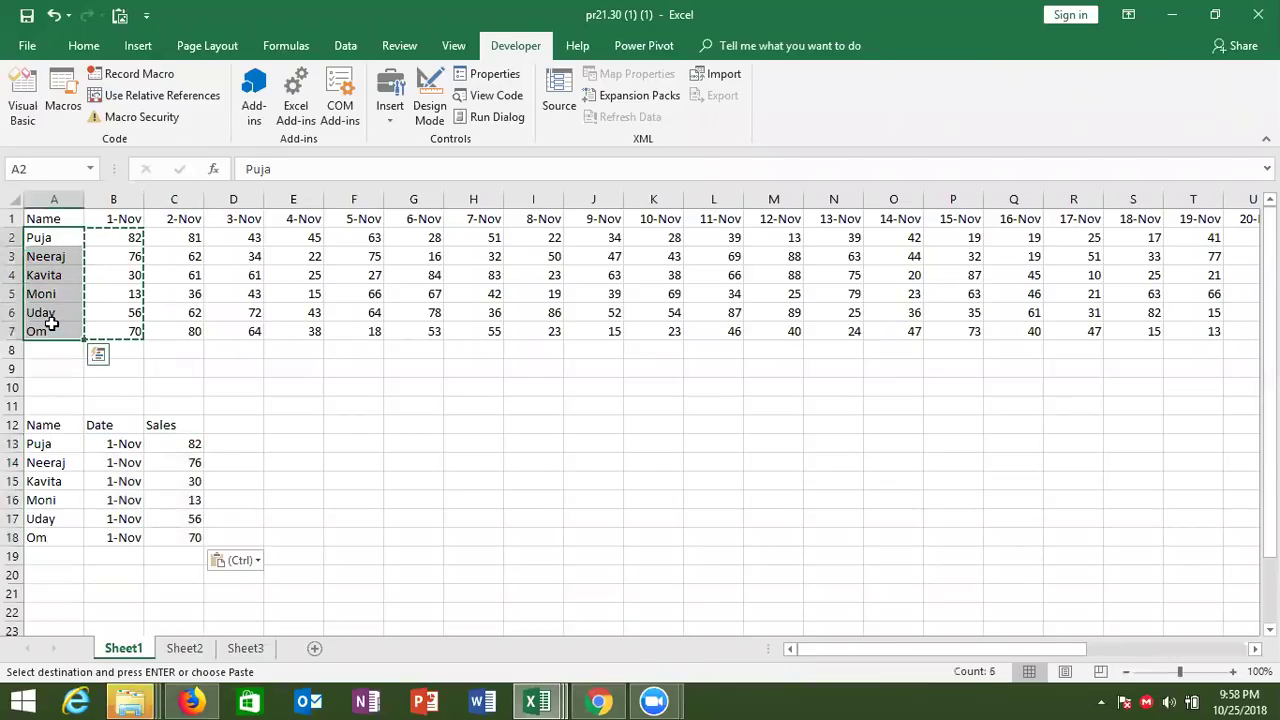
pyautogui.hotkey('ctrl', 'c')
pyautogui.click(40, 550)
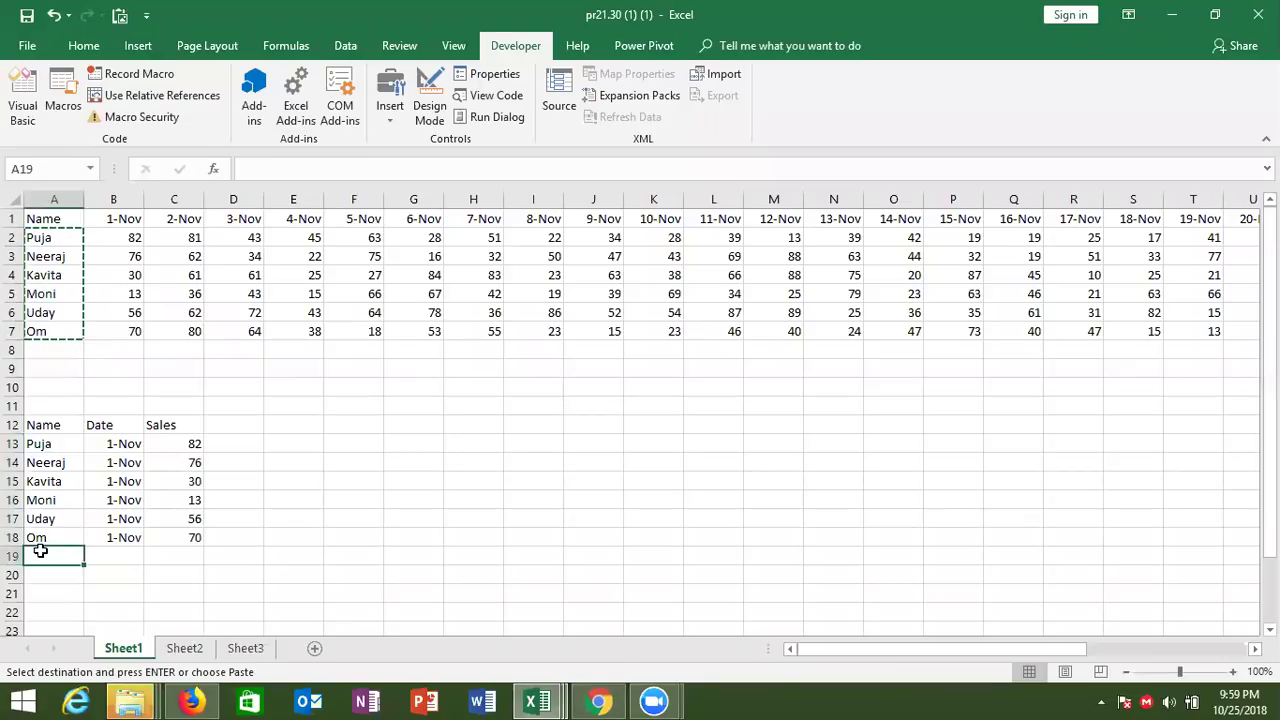
pyautogui.hotkey('ctrl', 'v')
pyautogui.click(178, 212)
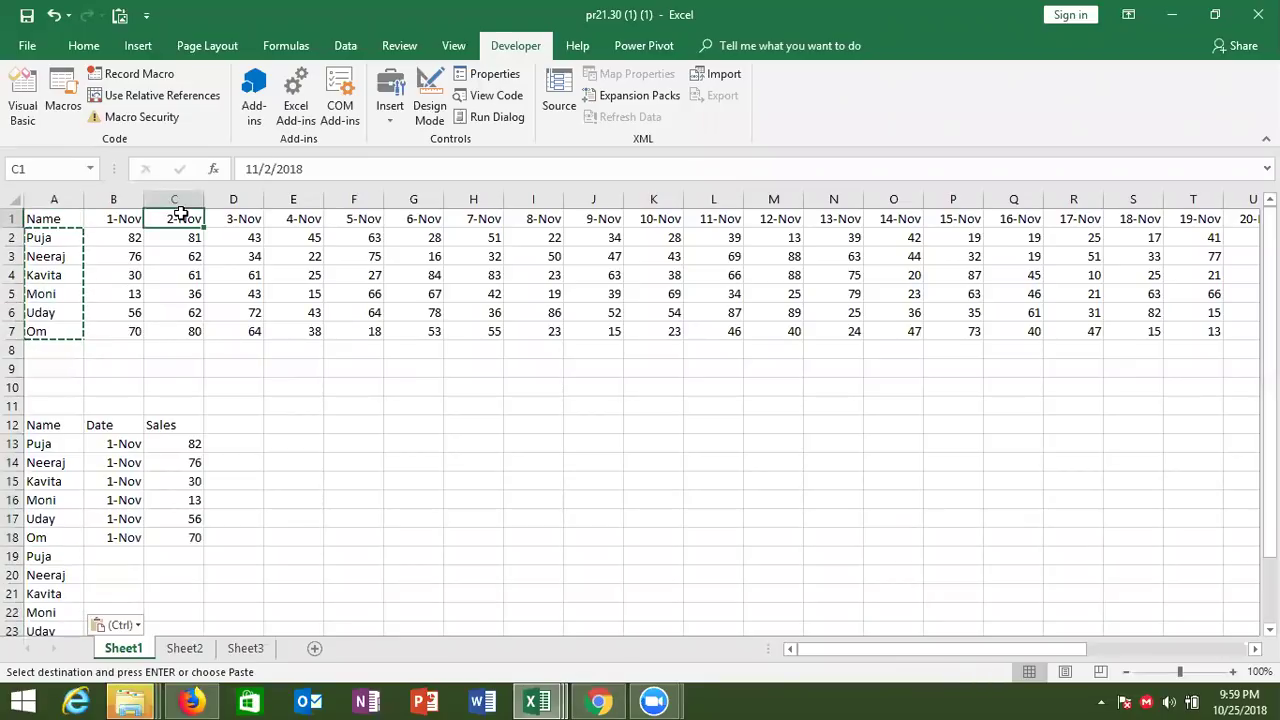
# Paste 2-Nov into B19:B24 and the 2-Nov sales figures into C19:C24.
pyautogui.moveTo(112, 556)
pyautogui.mouseDown()
pyautogui.moveTo(110, 650)
pyautogui.moveTo(113, 597)
pyautogui.mouseUp()
pyautogui.hotkey('ctrl', 'v')
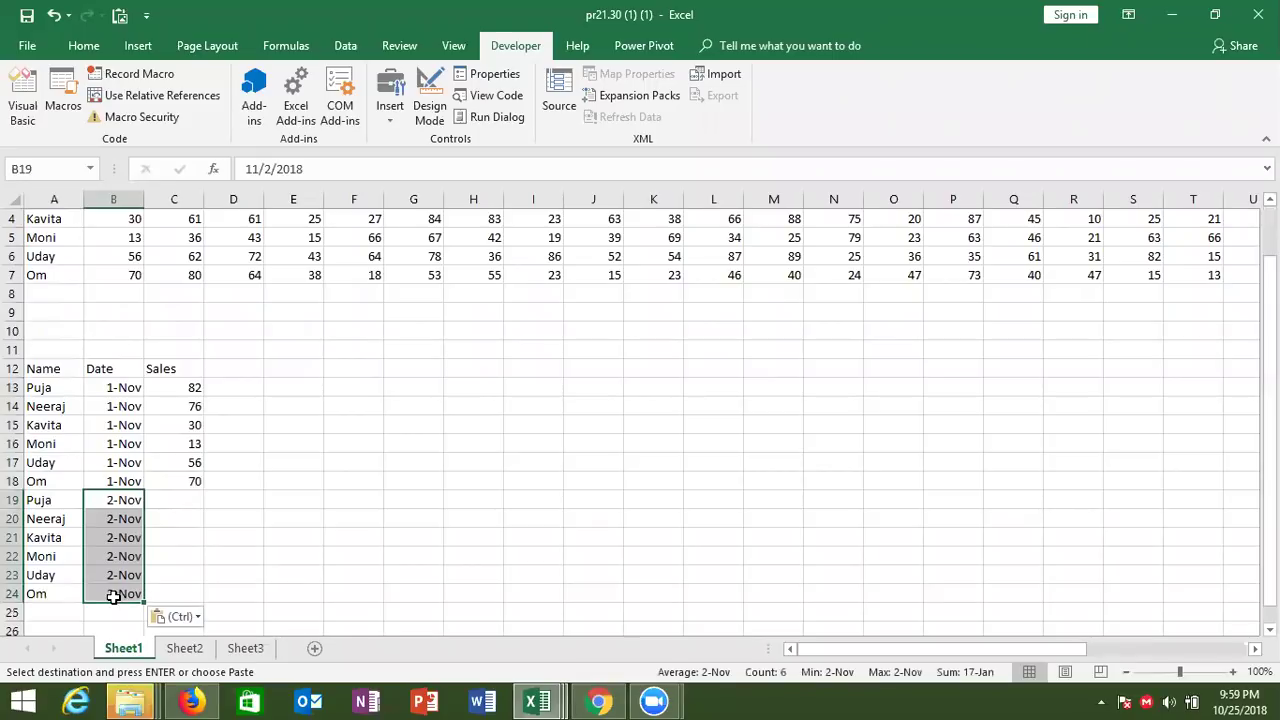
pyautogui.click(187, 290)
pyautogui.moveTo(185, 276); pyautogui.dragTo(187, 279)
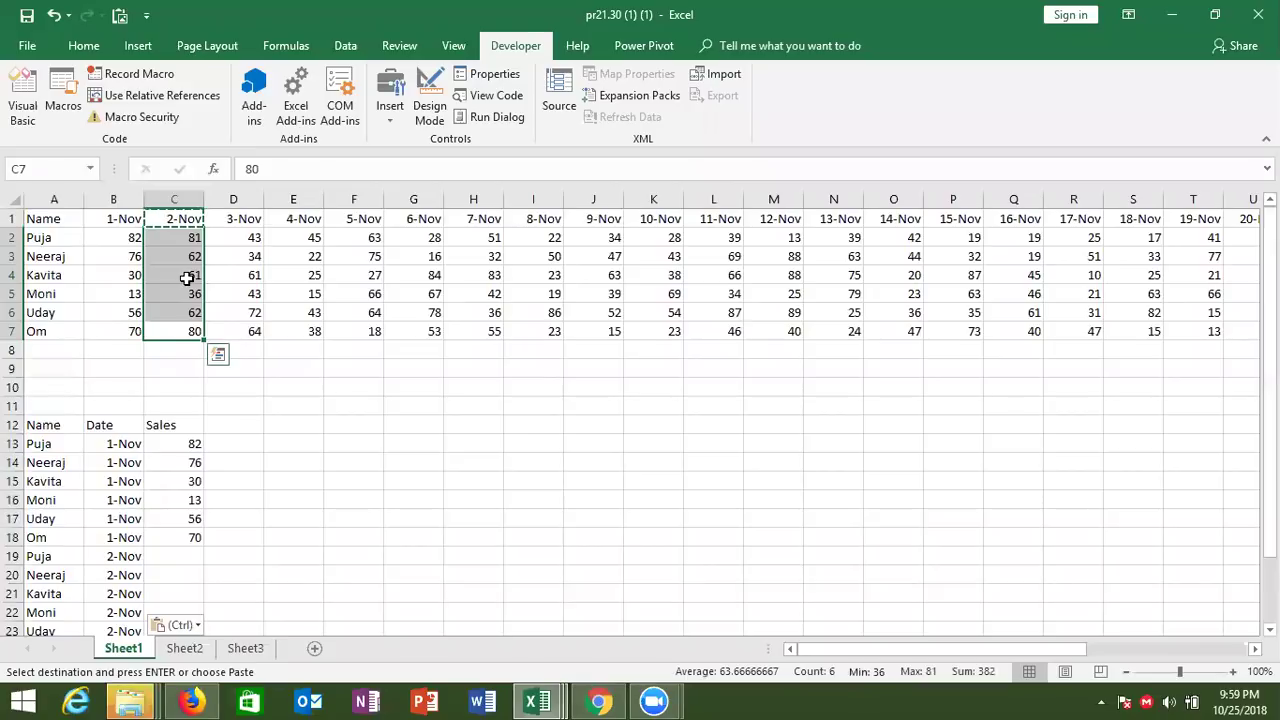
pyautogui.hotkey('ctrl', 'c')
pyautogui.click(175, 548)
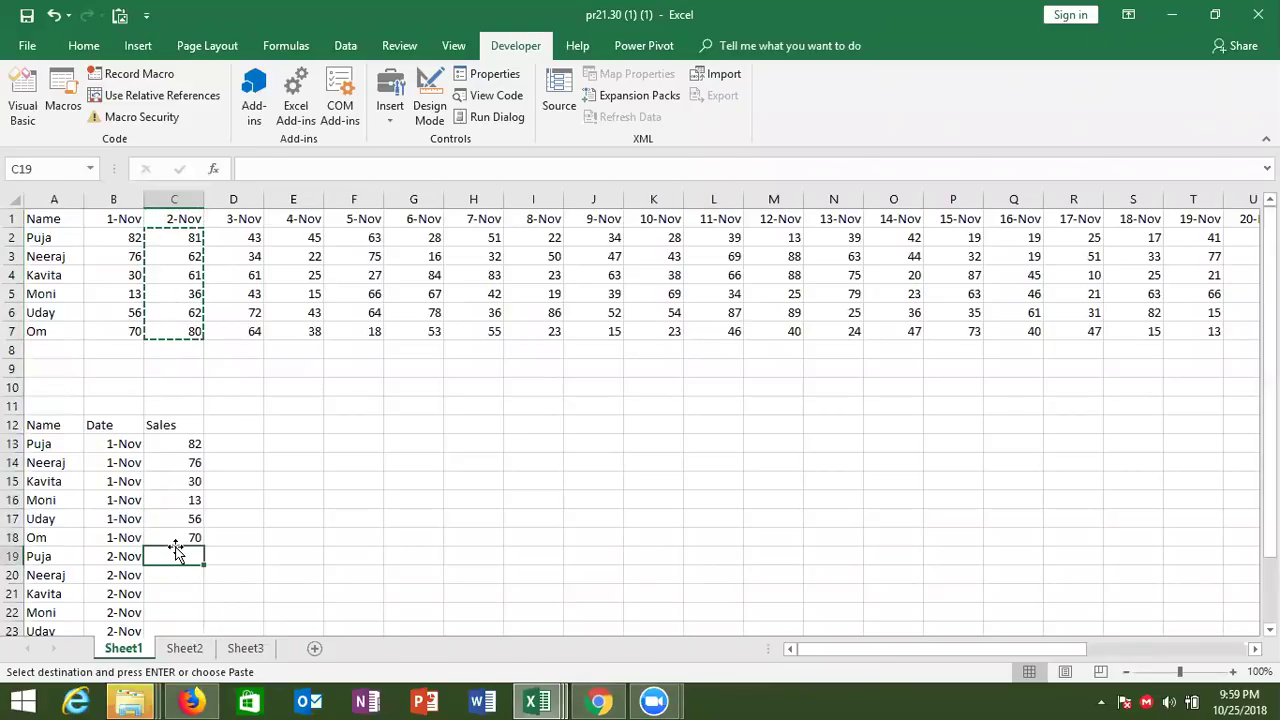
pyautogui.hotkey('ctrl', 'v')
# Select the sample rows A13:C24 in the Name, Date and Sales table and delete them.
pyautogui.press('Down')
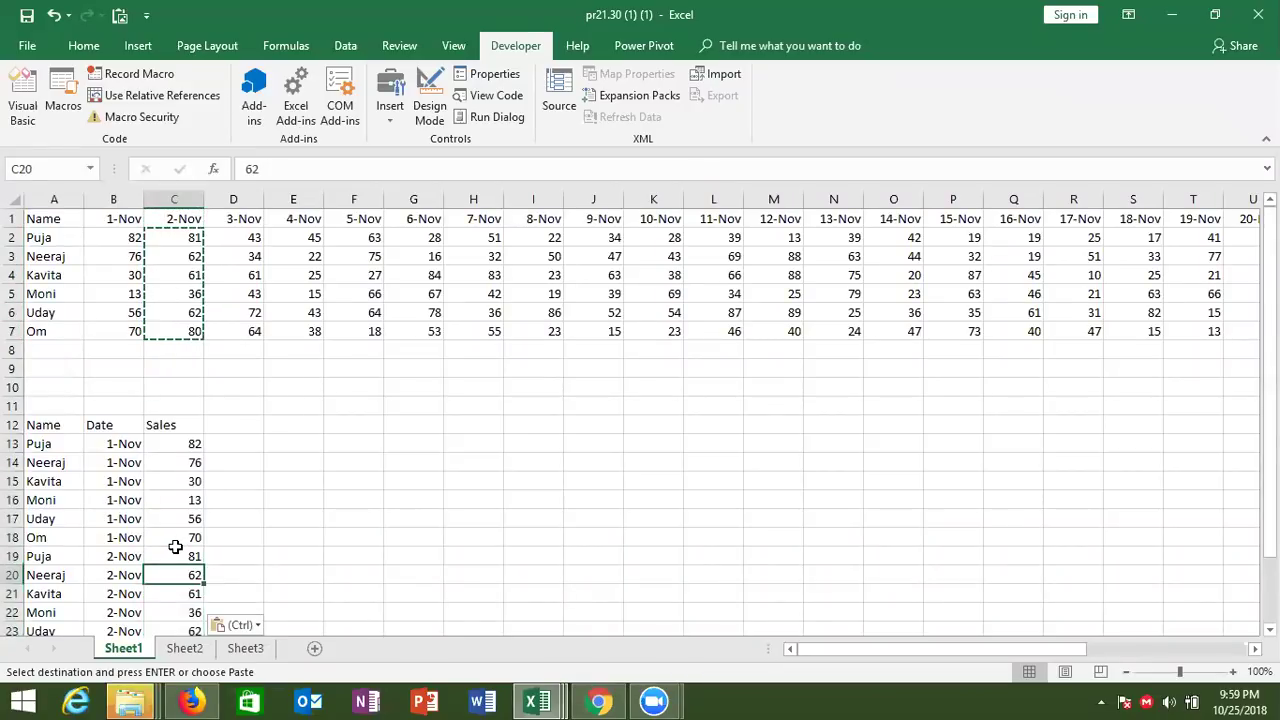
pyautogui.hotkey('ctrl', 'Down')
pyautogui.hotkey('ctrl', 'Up')
pyautogui.hotkey('ctrl', 'Up')
pyautogui.hotkey('ctrl', 'Up')
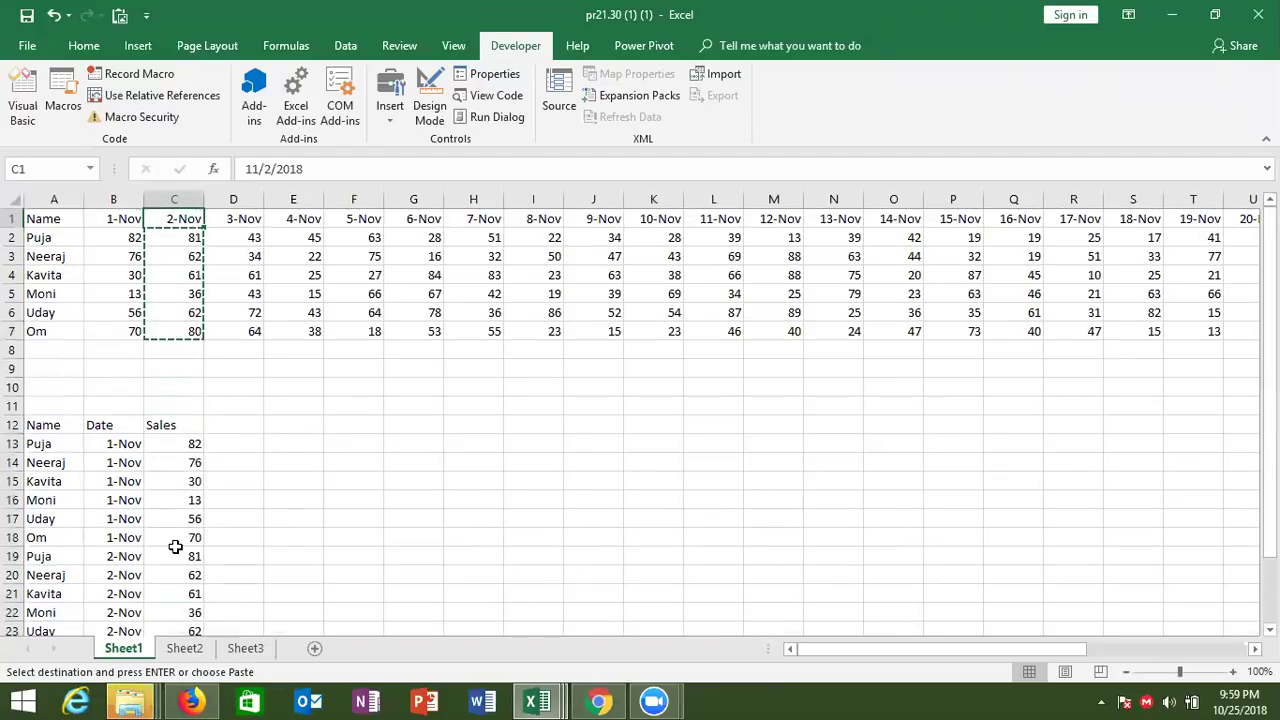
pyautogui.press('Escape')
pyautogui.press('Down')
pyautogui.hotkey('ctrl', 'Down')
pyautogui.hotkey('ctrl', 'Down')
pyautogui.press('Down')
pyautogui.press('Down')
pyautogui.press('Down')
pyautogui.press('Up')
pyautogui.press('Up')
pyautogui.press('Up')
pyautogui.press('Left')
pyautogui.press('Left')
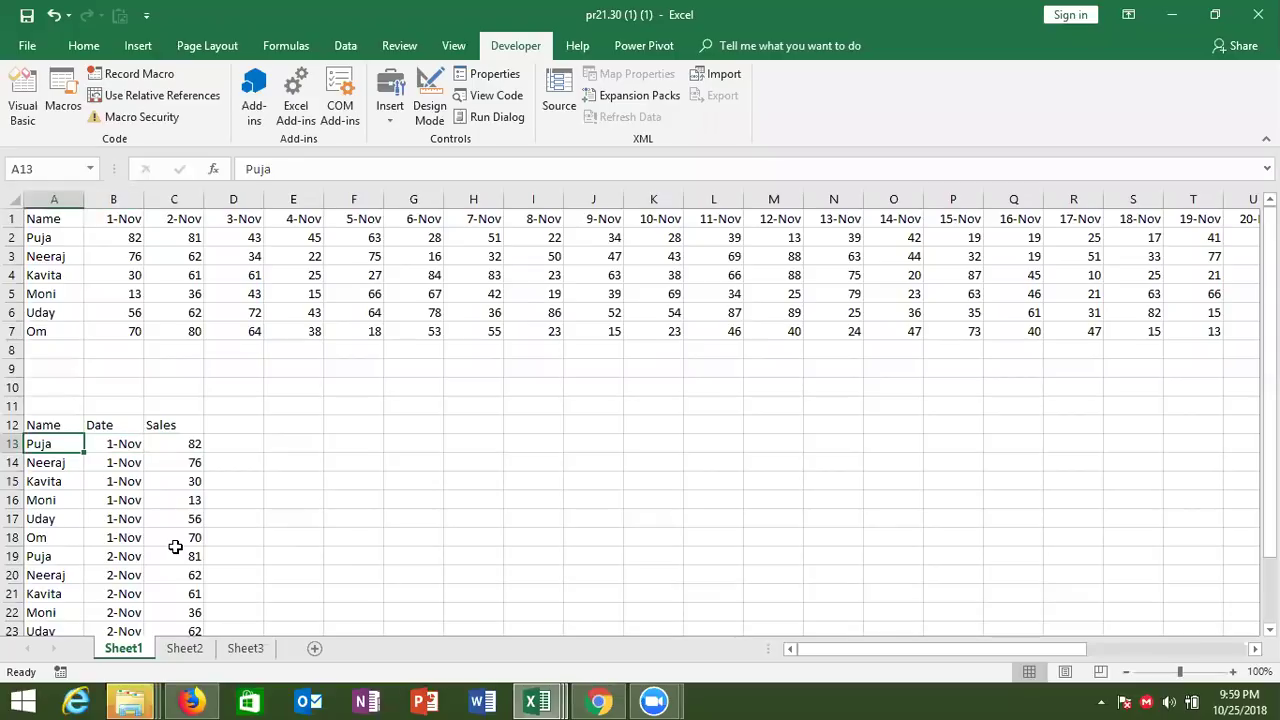
pyautogui.hotkey('ctrl', 'shift', 'Right')
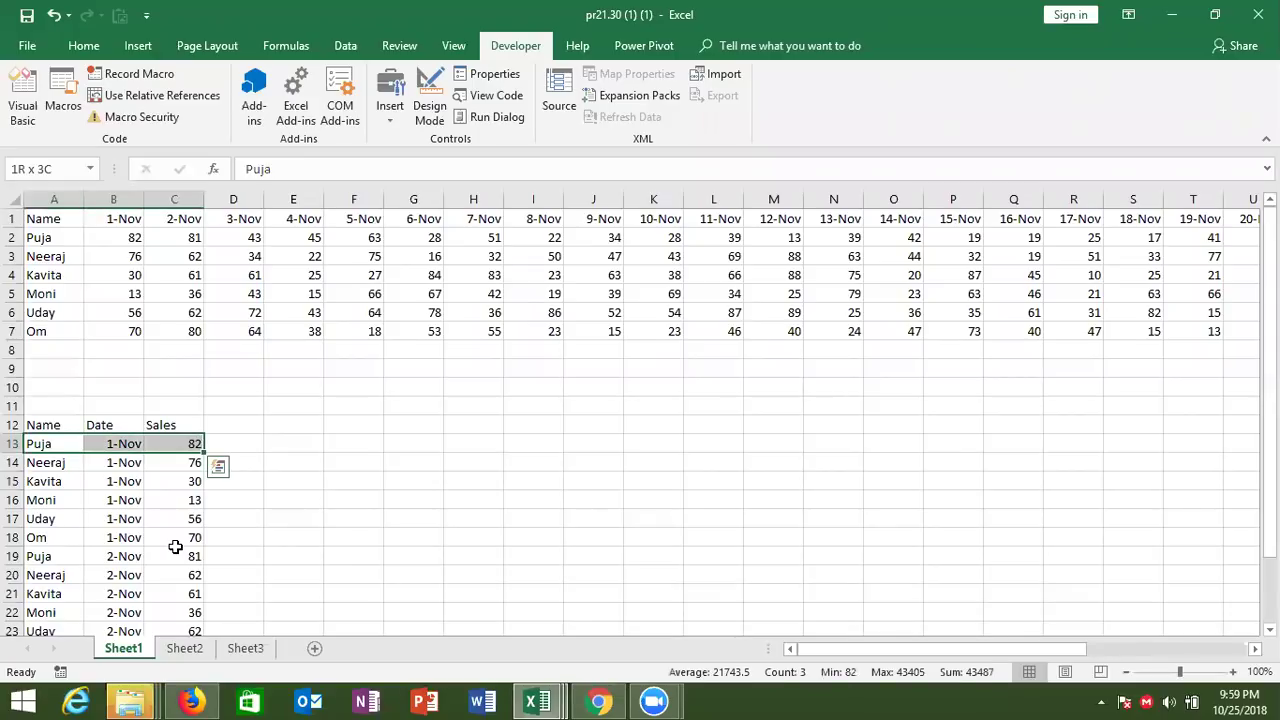
pyautogui.hotkey('ctrl', 'shift', 'Down')
pyautogui.press('Delete')
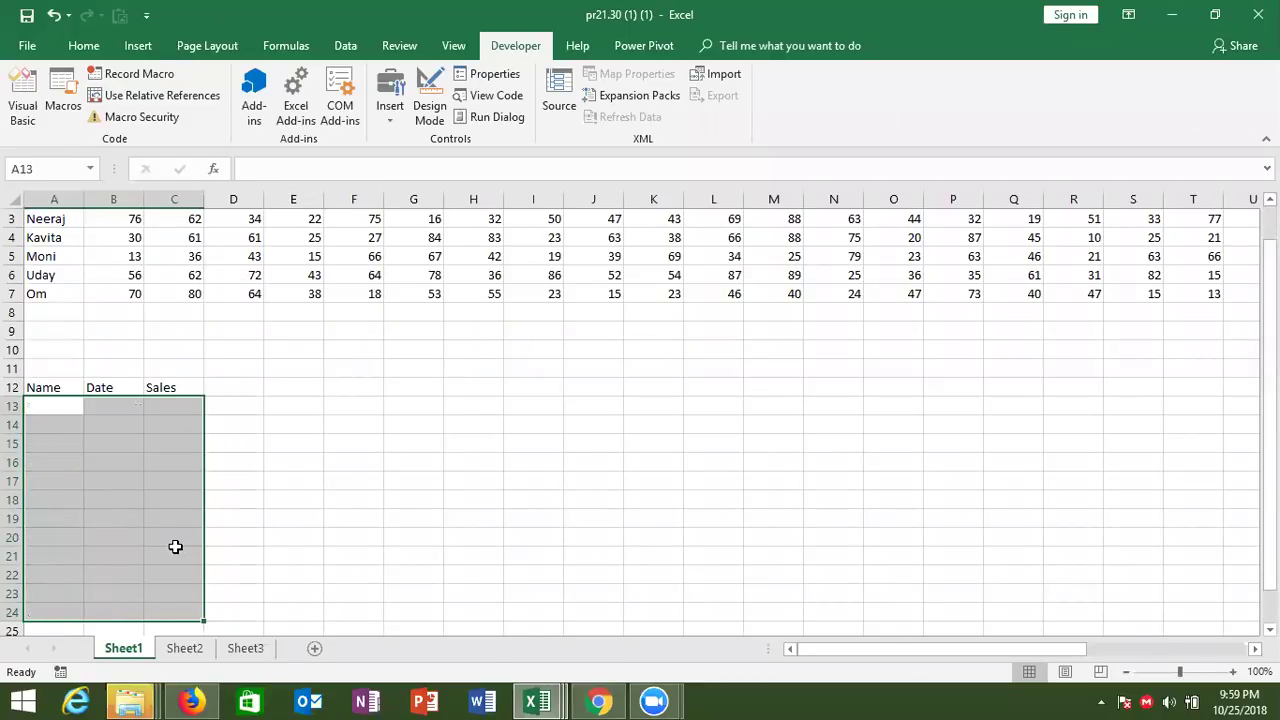
# Return to cell A1 and bring the Excel window into focus.
pyautogui.hotkey('ctrl', 'Up')
pyautogui.hotkey('ctrl', 'Home')
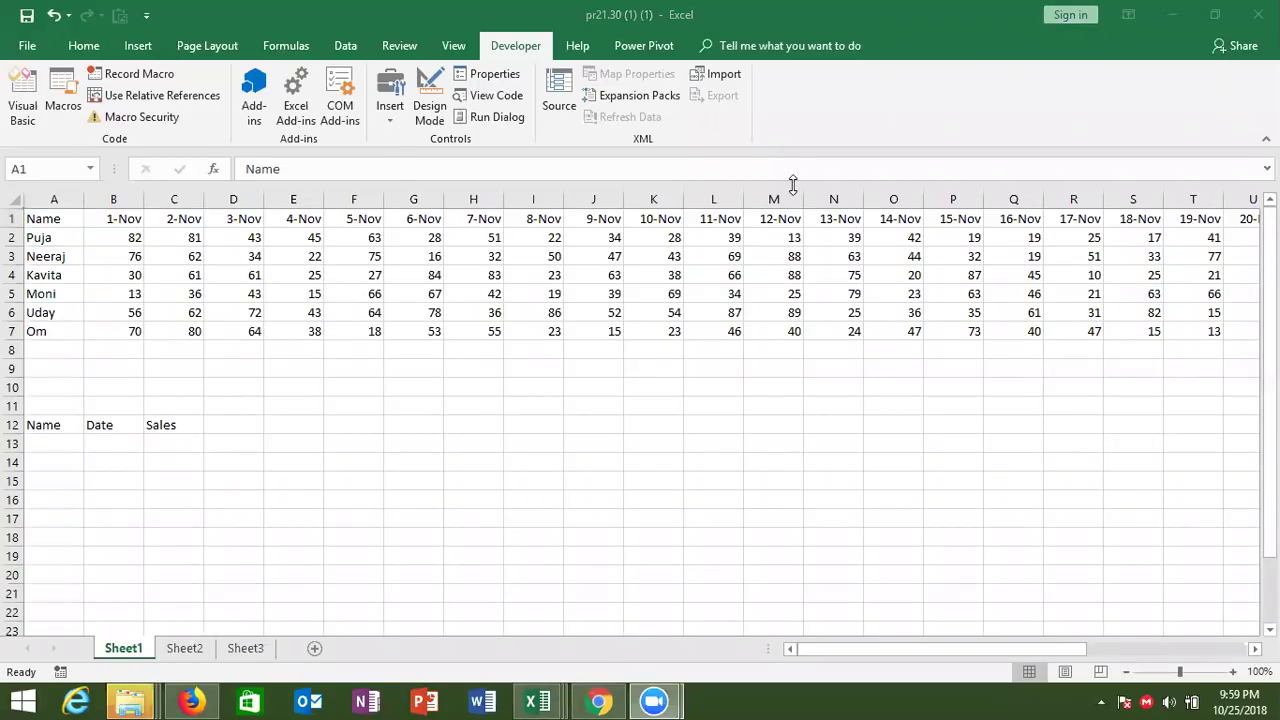
pyautogui.click(33, 103)
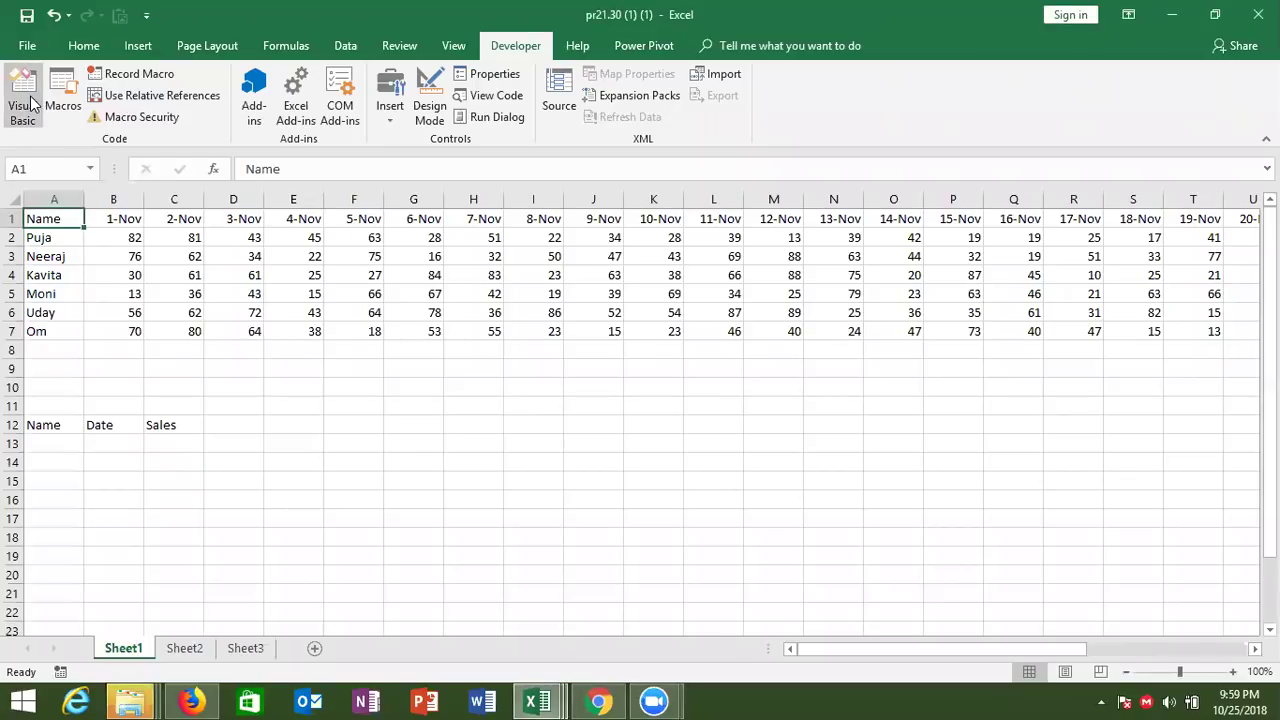
# Review the existing copy macro code in the VBA editor, ending on the line after End Sub.
pyautogui.click(33, 103)
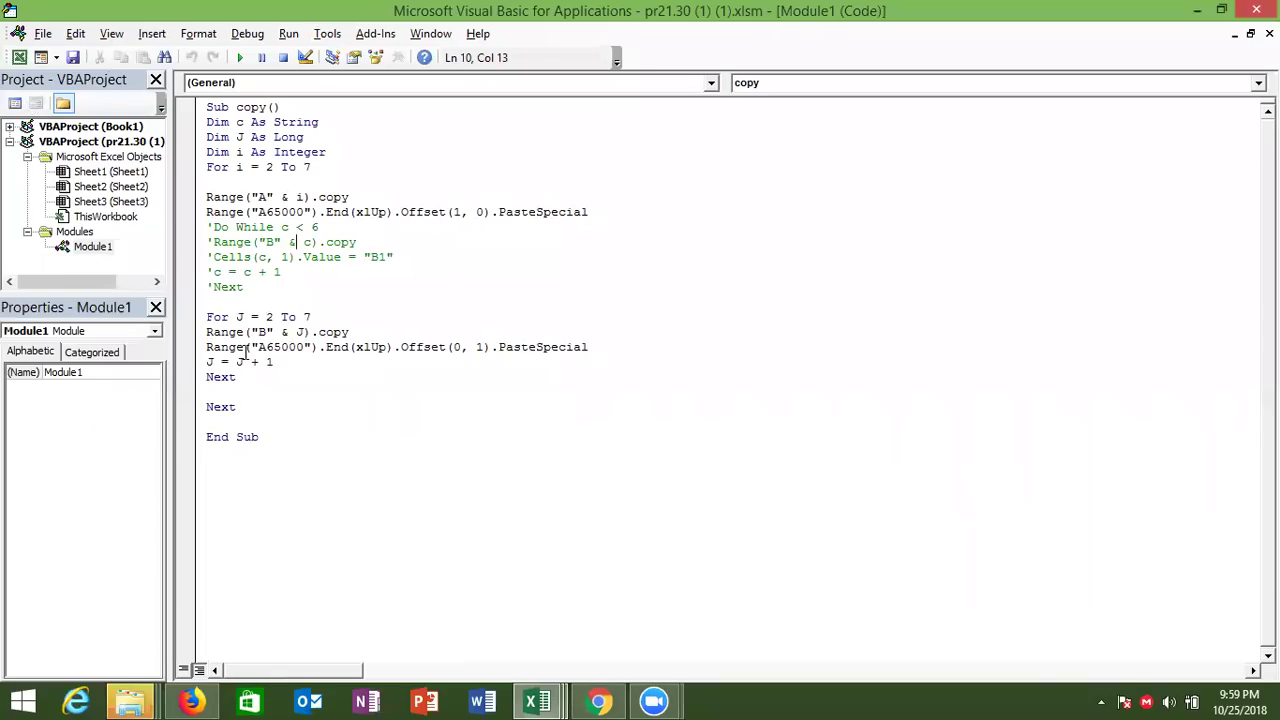
pyautogui.click(344, 482)
pyautogui.moveTo(332, 474); pyautogui.dragTo(213, 227)
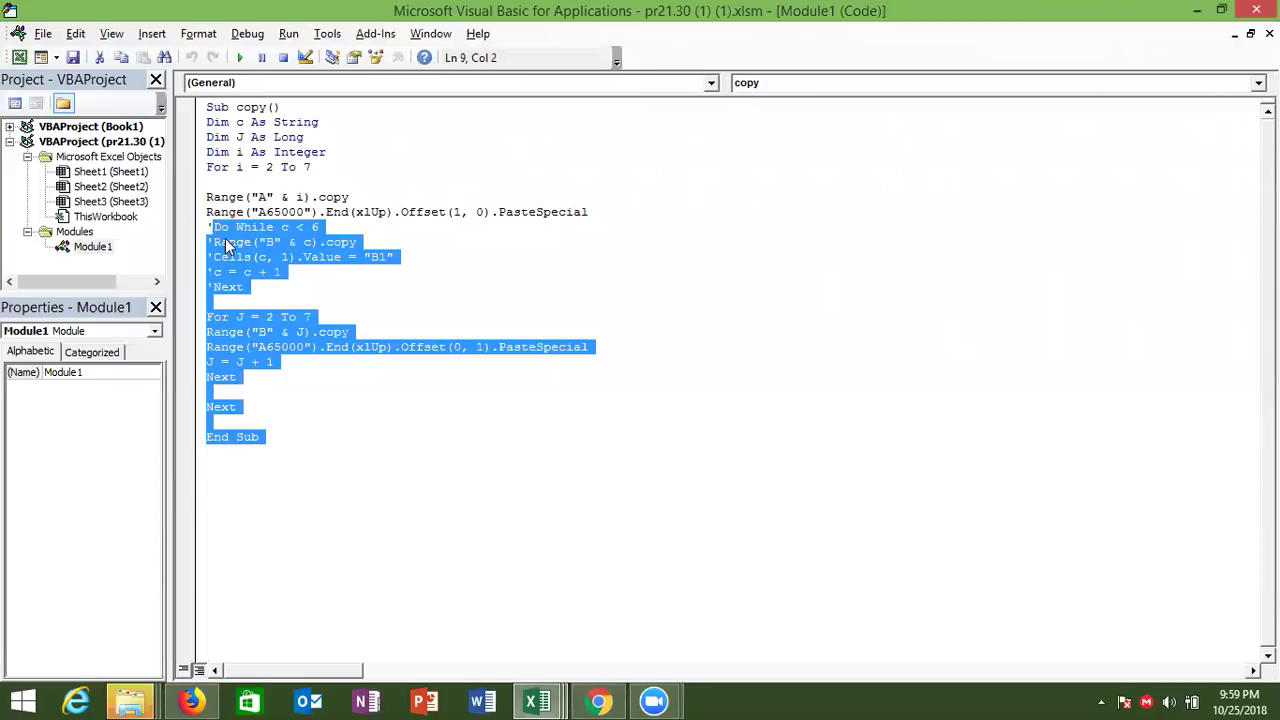
pyautogui.click(268, 289)
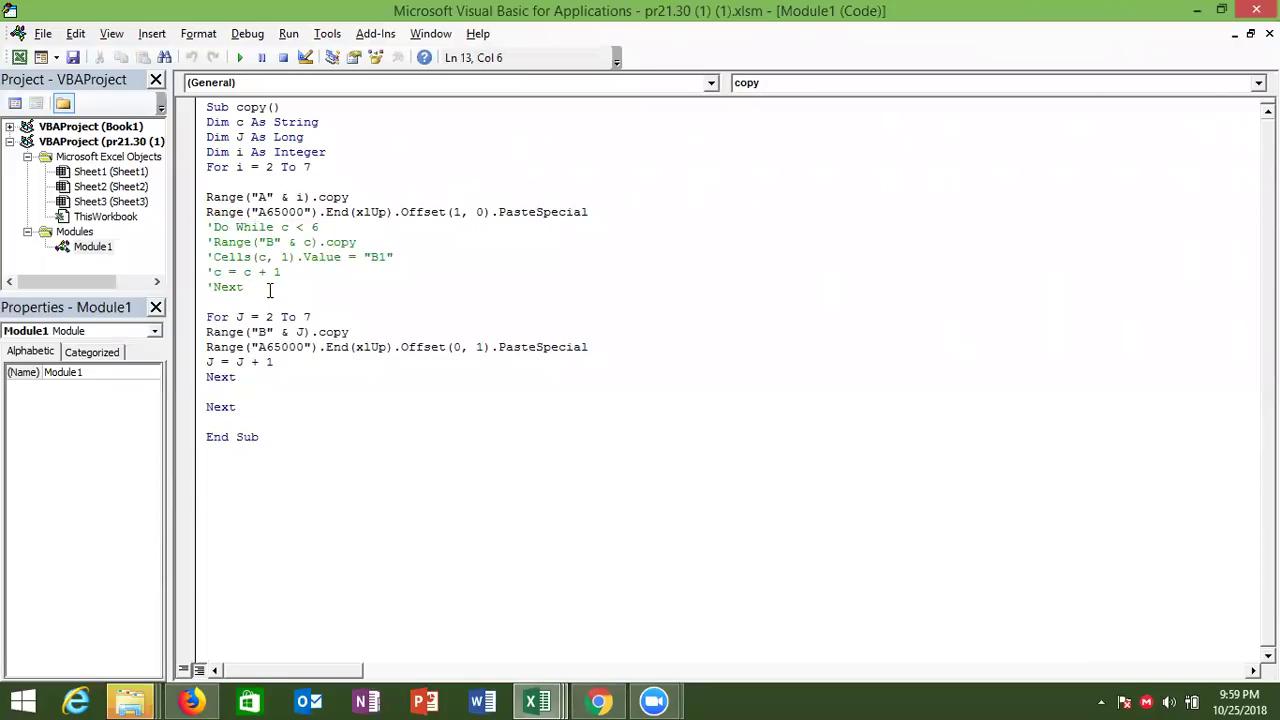
pyautogui.click(240, 459)
# Add a new Sub copya() below the copy macro with blank lines inside.
pyautogui.press('Return')
pyautogui.press('Return')
pyautogui.write('sub ')
pyautogui.write('co')
pyautogui.press('BackSpace')
pyautogui.press('BackSpace')
pyautogui.write('copya()')
pyautogui.press('Return')
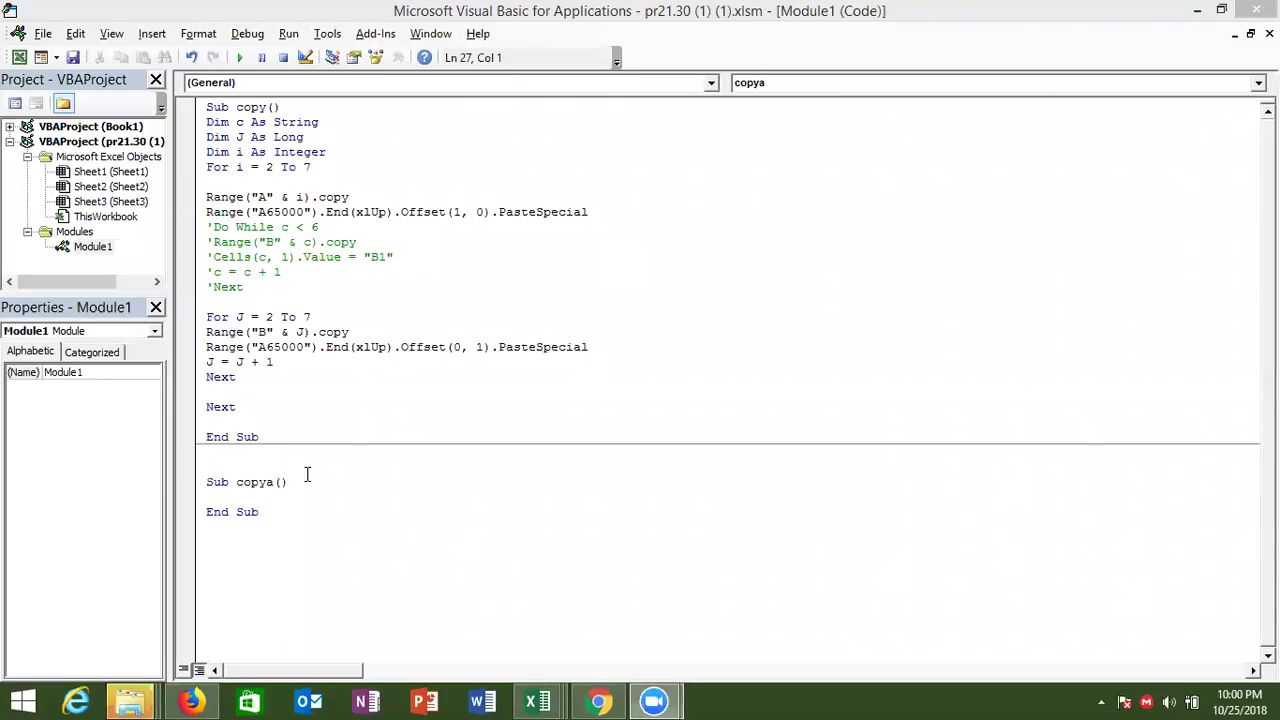
pyautogui.moveTo(296, 482); pyautogui.dragTo(250, 510)
pyautogui.click(240, 492)
pyautogui.press('Return')
pyautogui.press('Return')
pyautogui.press('Return')
pyautogui.press('Return')
pyautogui.press('Return')
pyautogui.press('Up')
pyautogui.press('Up')
pyautogui.press('Up')
pyautogui.press('Up')
# Check in Excel how far the dates extend across row 1.
pyautogui.hotkey('alt', 'Tab')
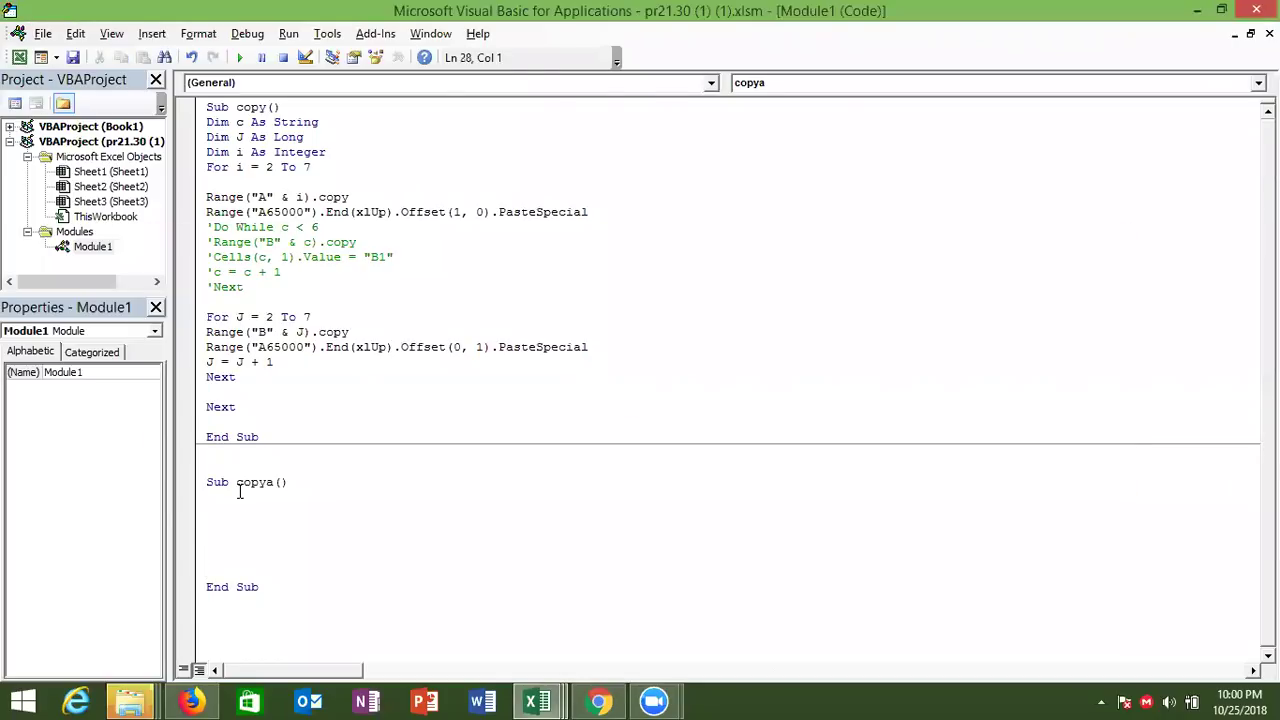
pyautogui.hotkey('alt', 'Tab')
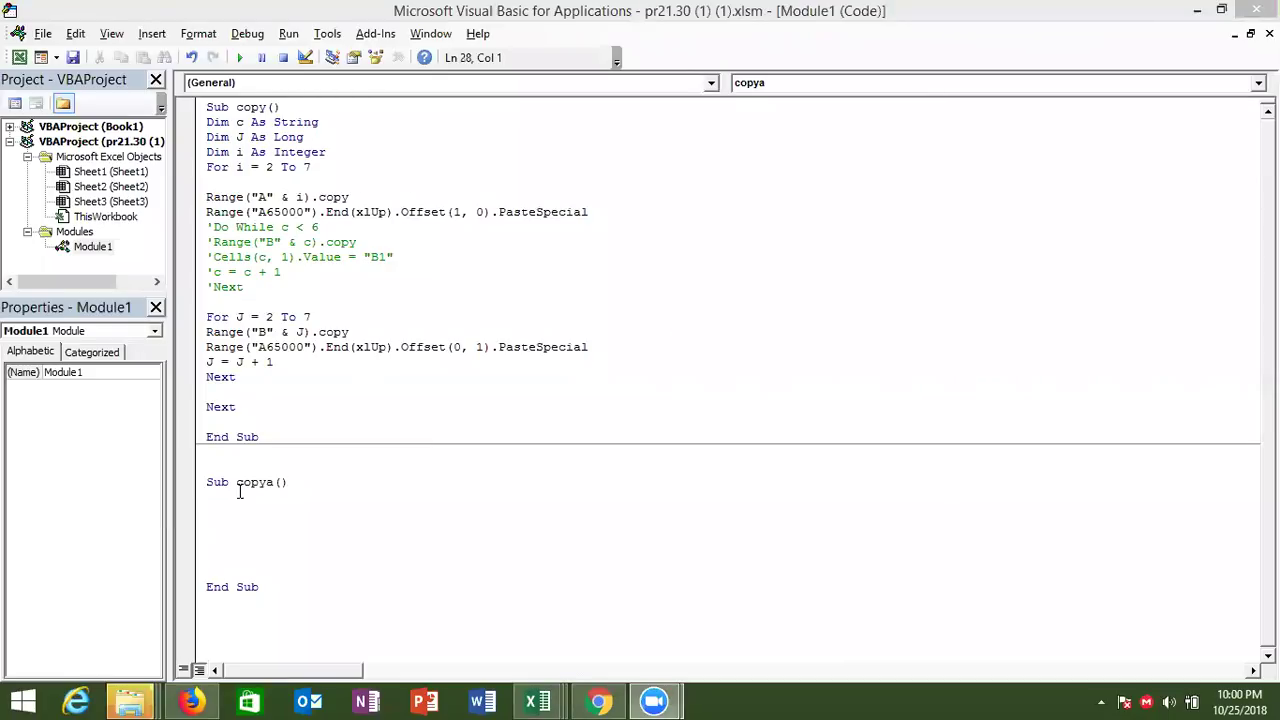
pyautogui.hotkey('alt', 'Tab')
pyautogui.hotkey('alt', 'Tab')
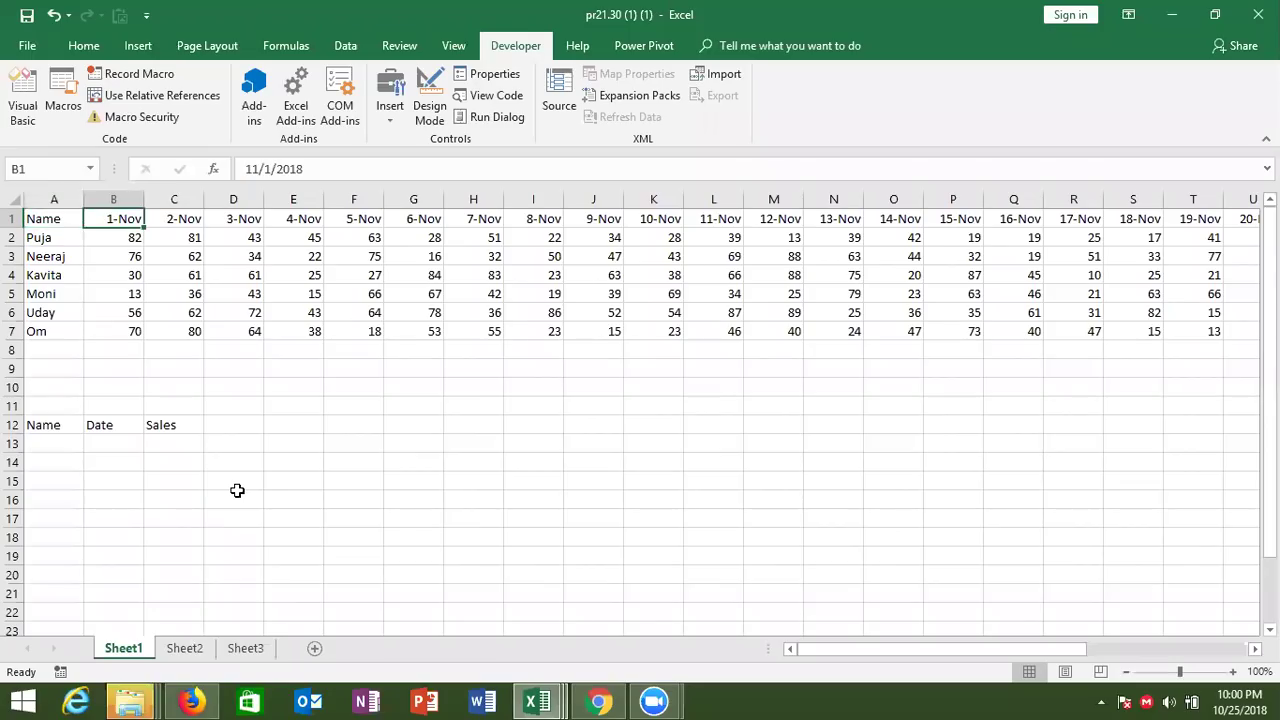
pyautogui.hotkey('ctrl', 'shift', 'm')
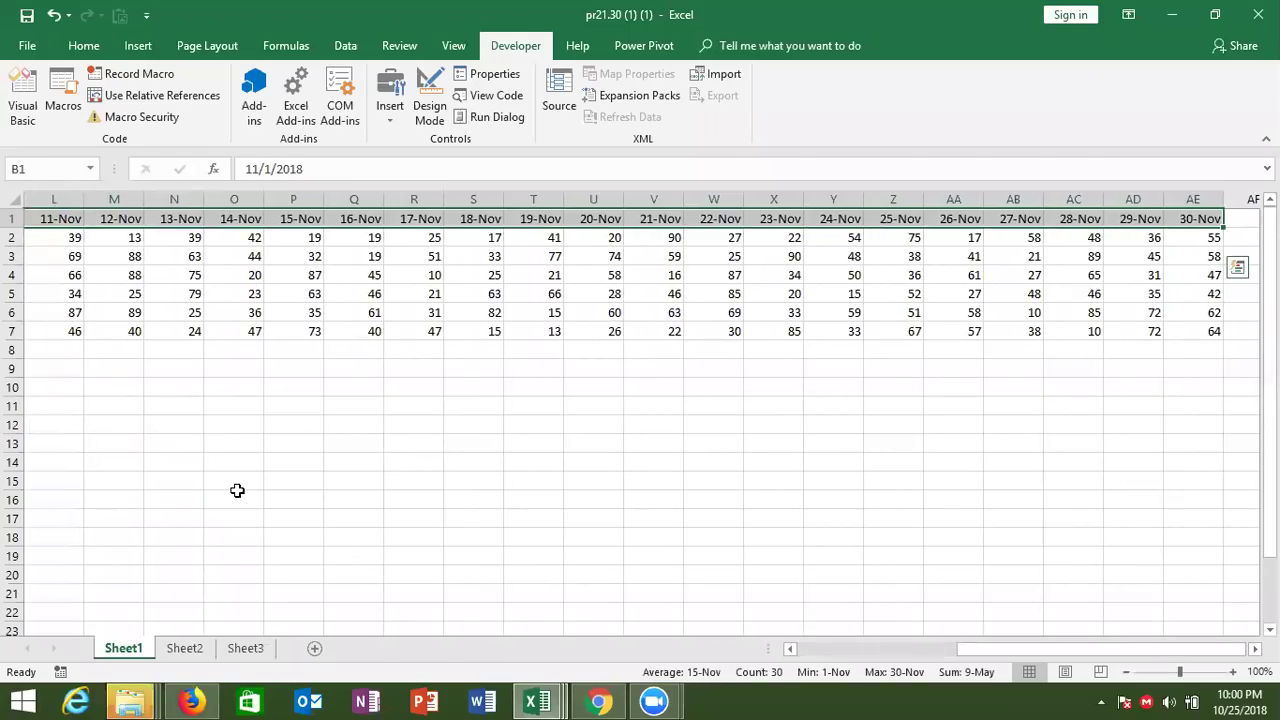
pyautogui.hotkey('alt', 'Tab')
pyautogui.hotkey('alt', 'Tab')
# Write the loop header For i = 2 To Range("xfd1").End(xlToLeft).Column.
pyautogui.write('for i')
pyautogui.write('2 to ')
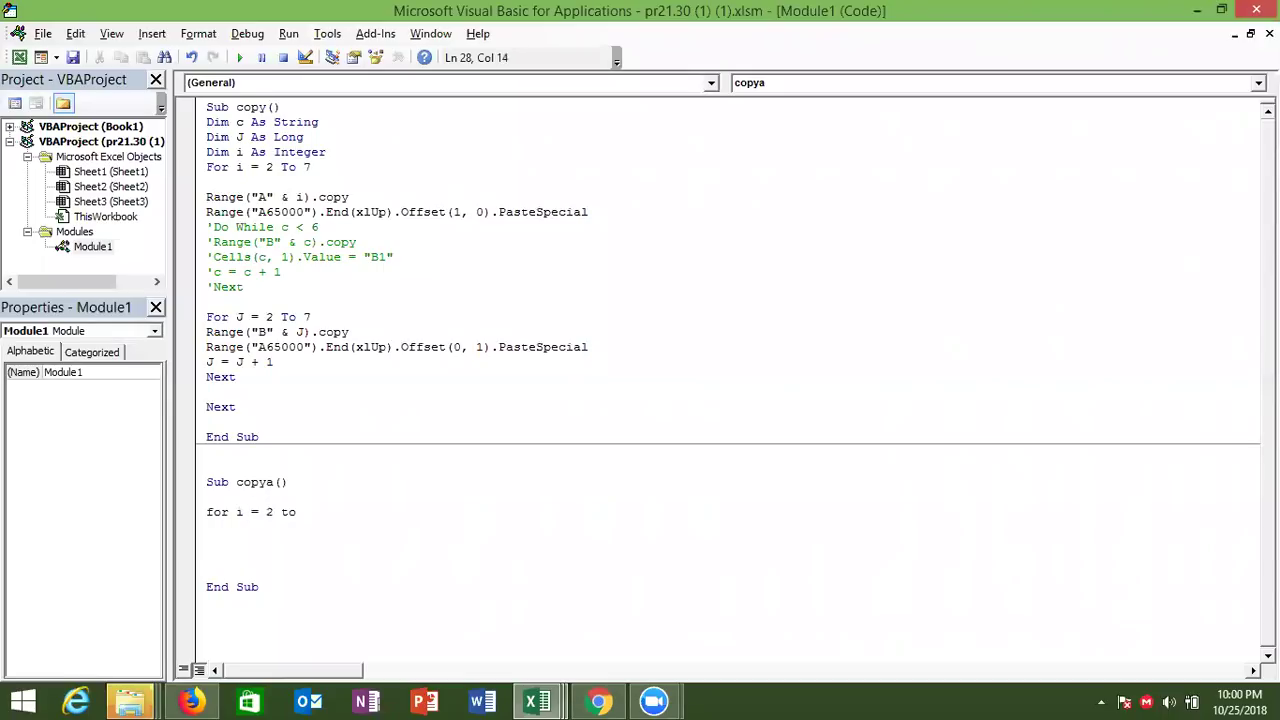
pyautogui.write('range')
pyautogui.write('("xfd1")')
pyautogui.write('.end(')
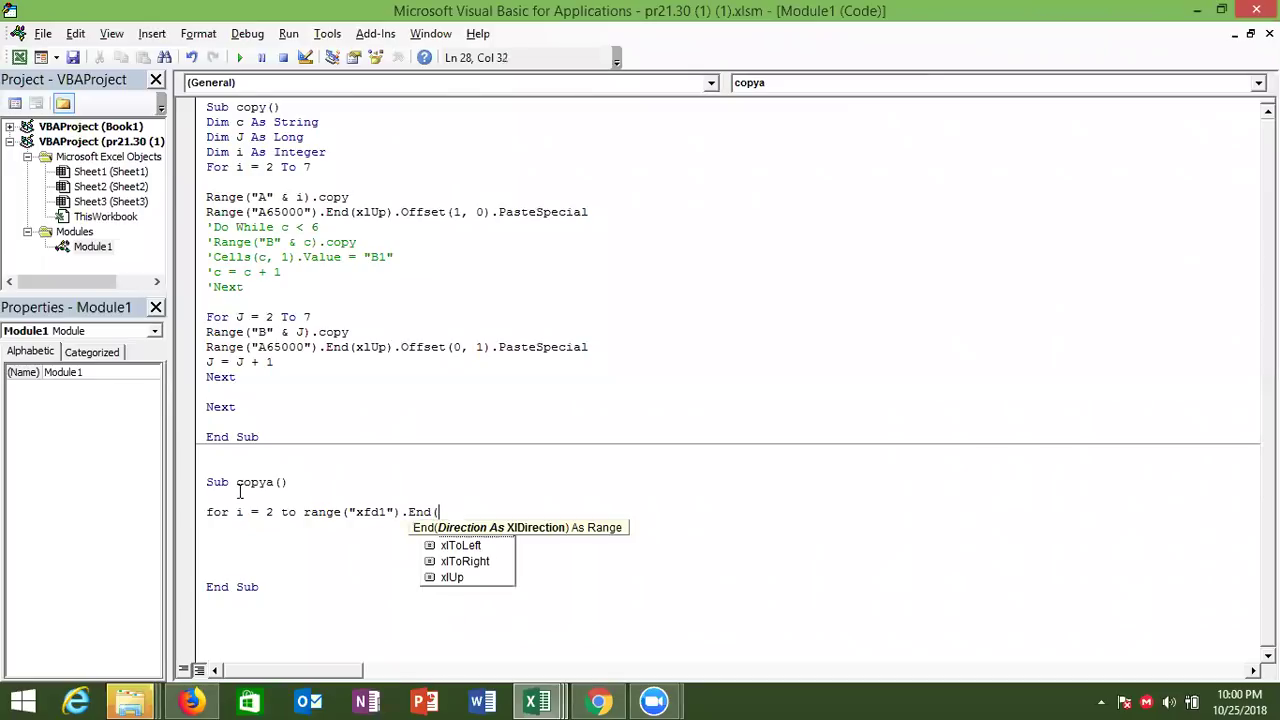
pyautogui.press('Left')
pyautogui.press('Right')
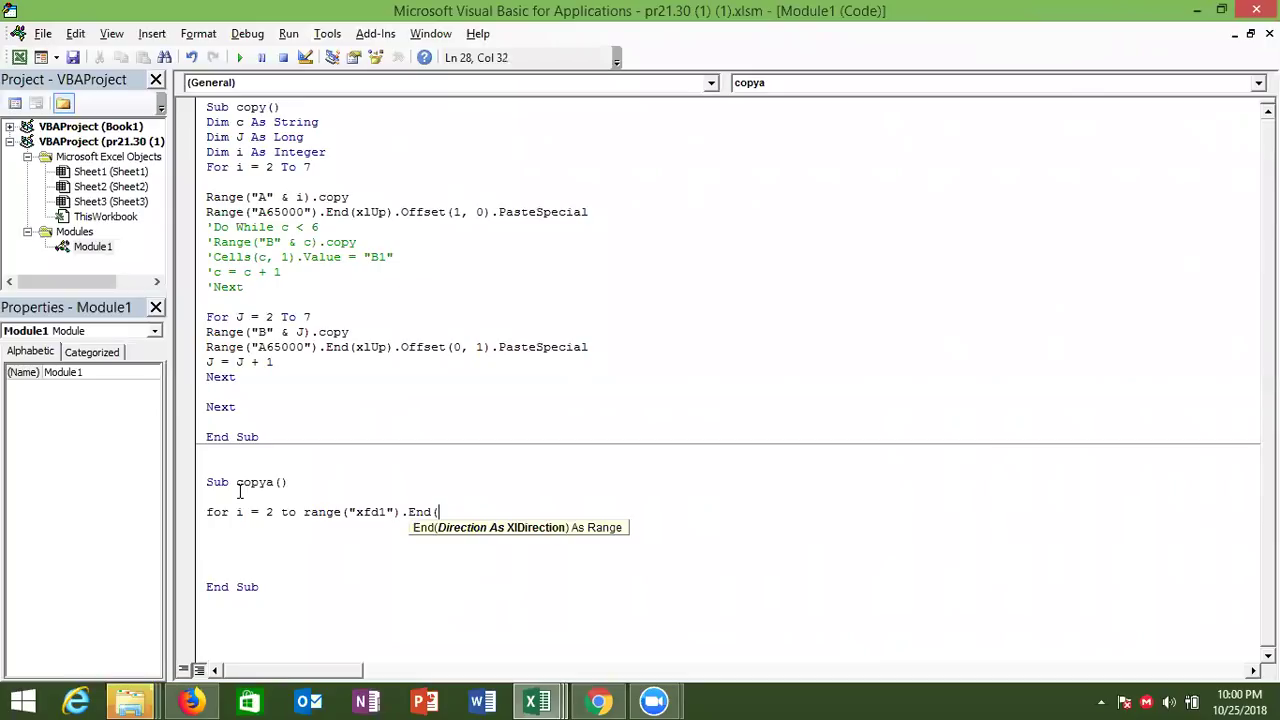
pyautogui.press('BackSpace')
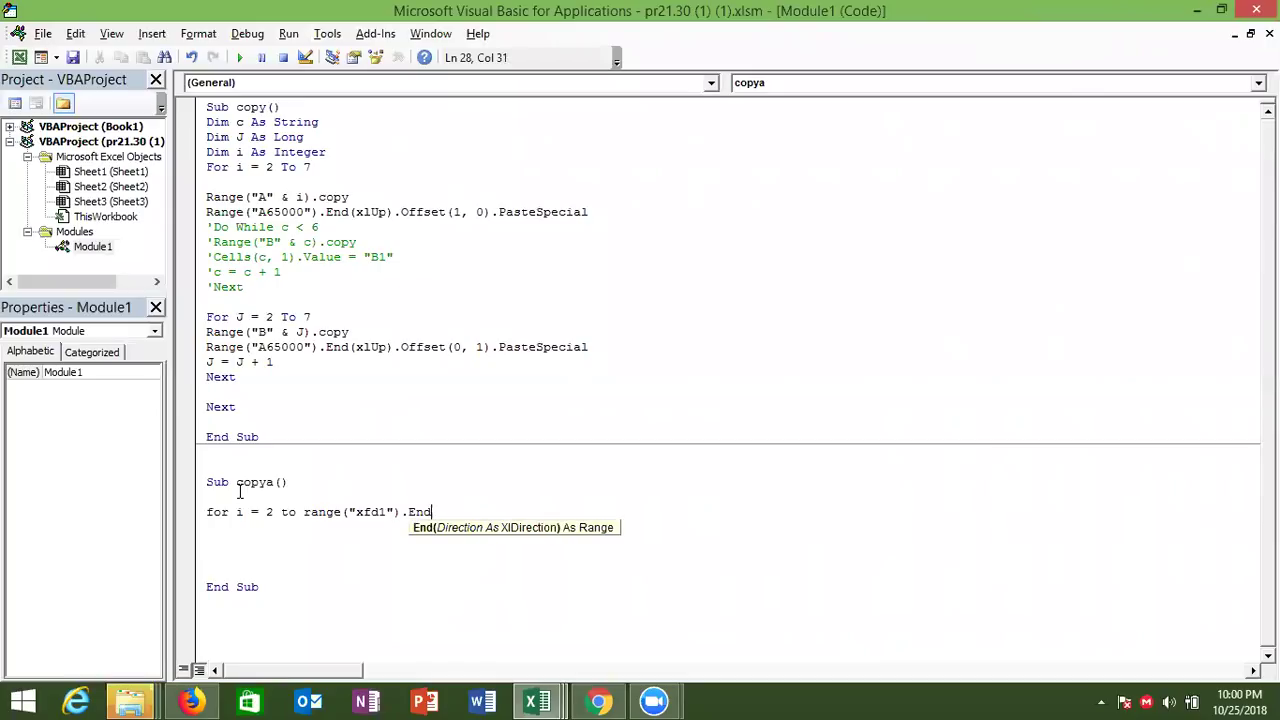
pyautogui.write('(')
pyautogui.press('Down')
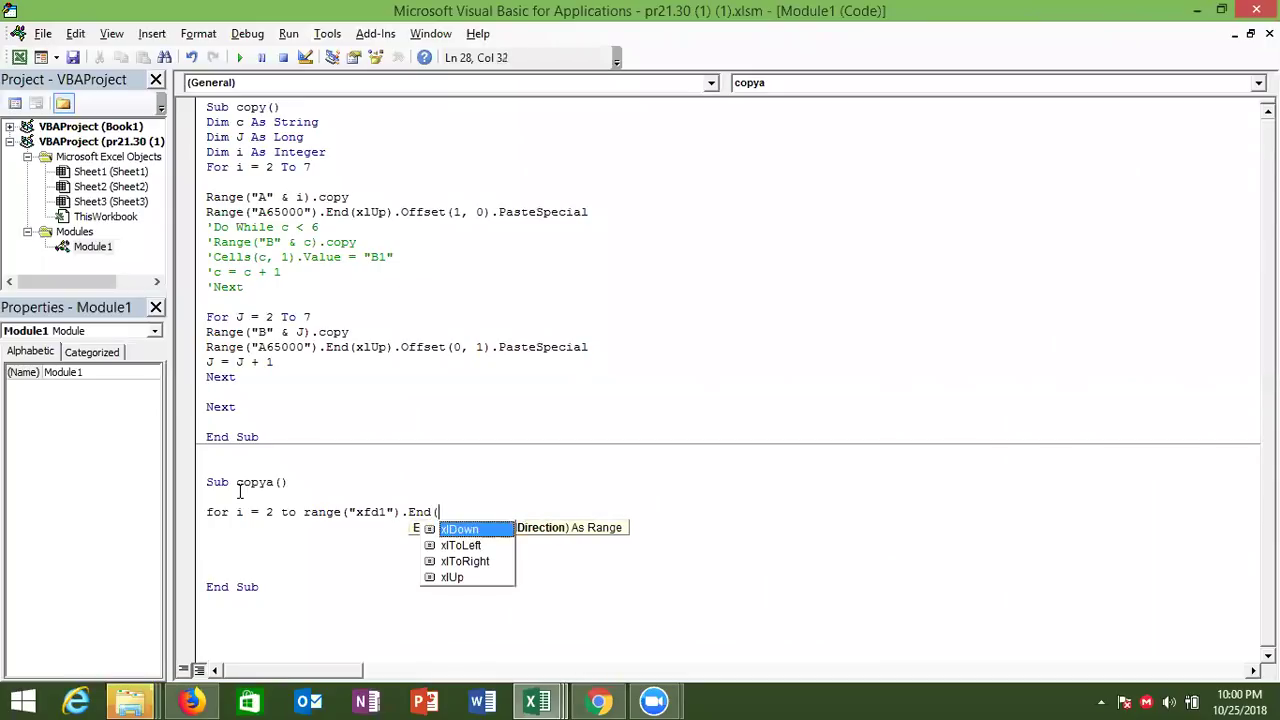
pyautogui.press('Down')
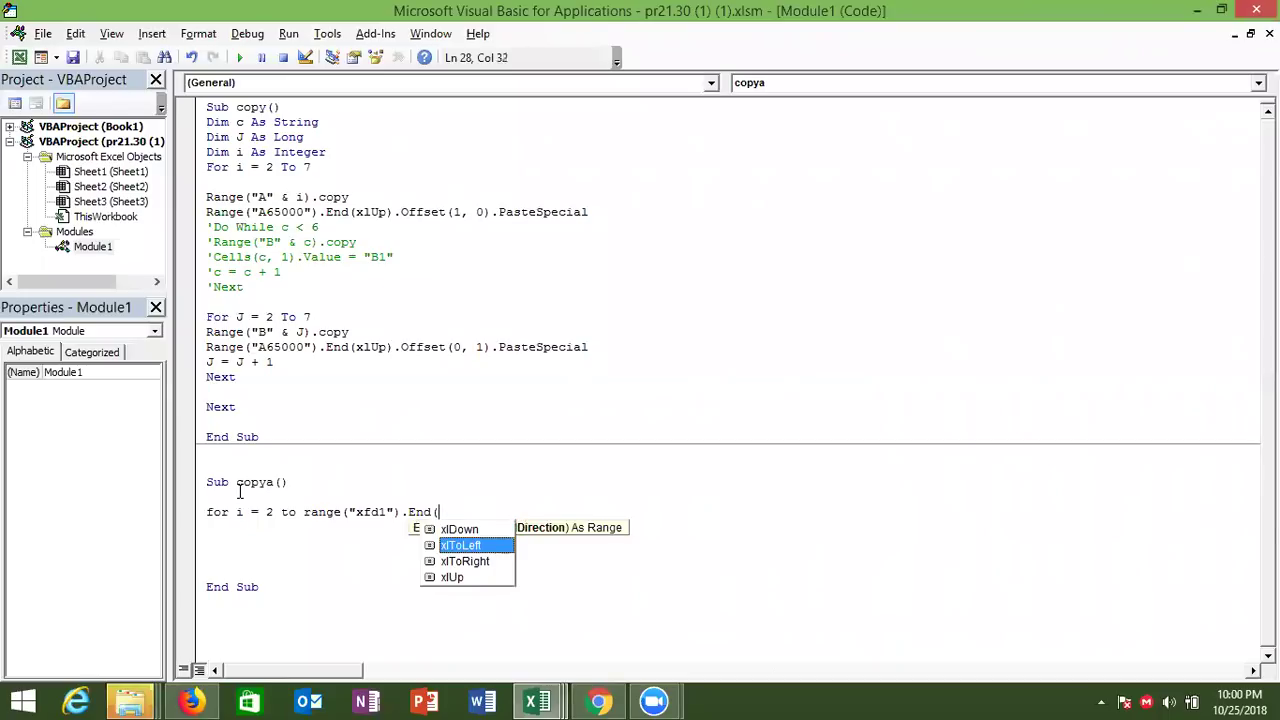
pyautogui.press('Tab')
pyautogui.write(').co')
pyautogui.press('Tab')
pyautogui.press('Return')
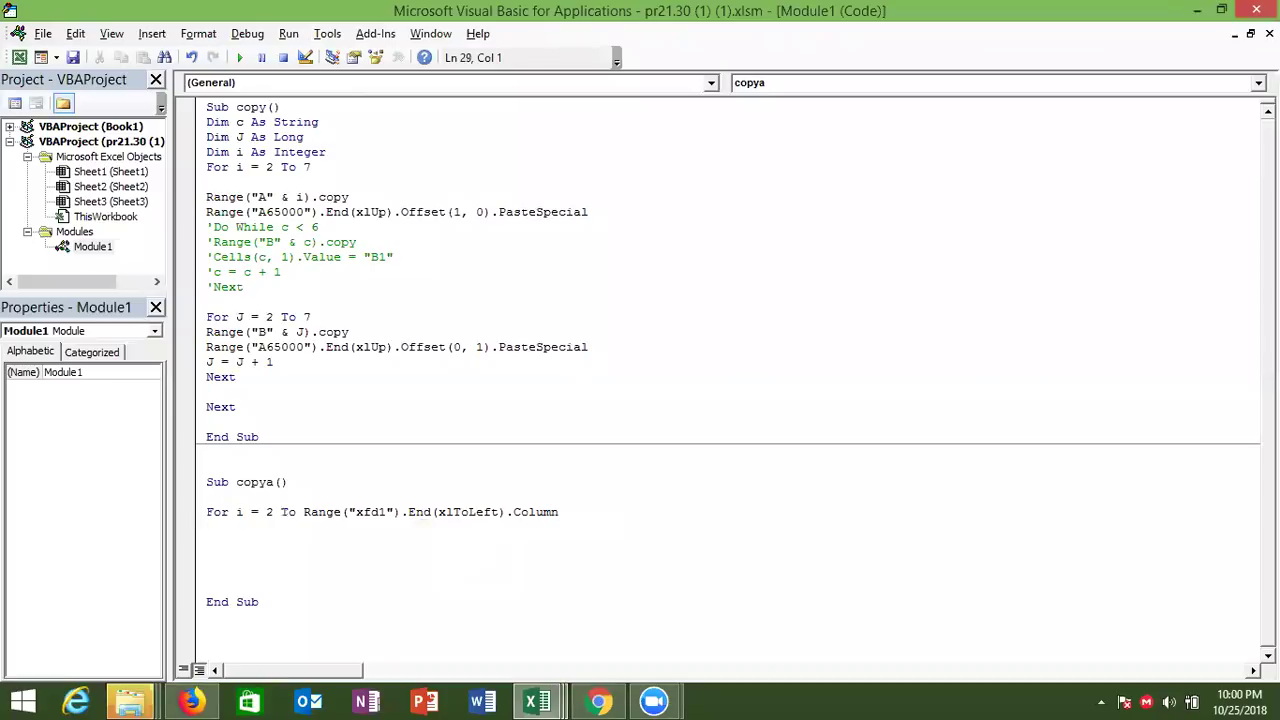
# Close the loop with Next i, leaving a blank line inside it.
pyautogui.press('Return')
pyautogui.write('next i')
pyautogui.press('Home')
pyautogui.press('Return')
pyautogui.press('Return')
pyautogui.press('Return')
pyautogui.hotkey('alt', 'Tab')
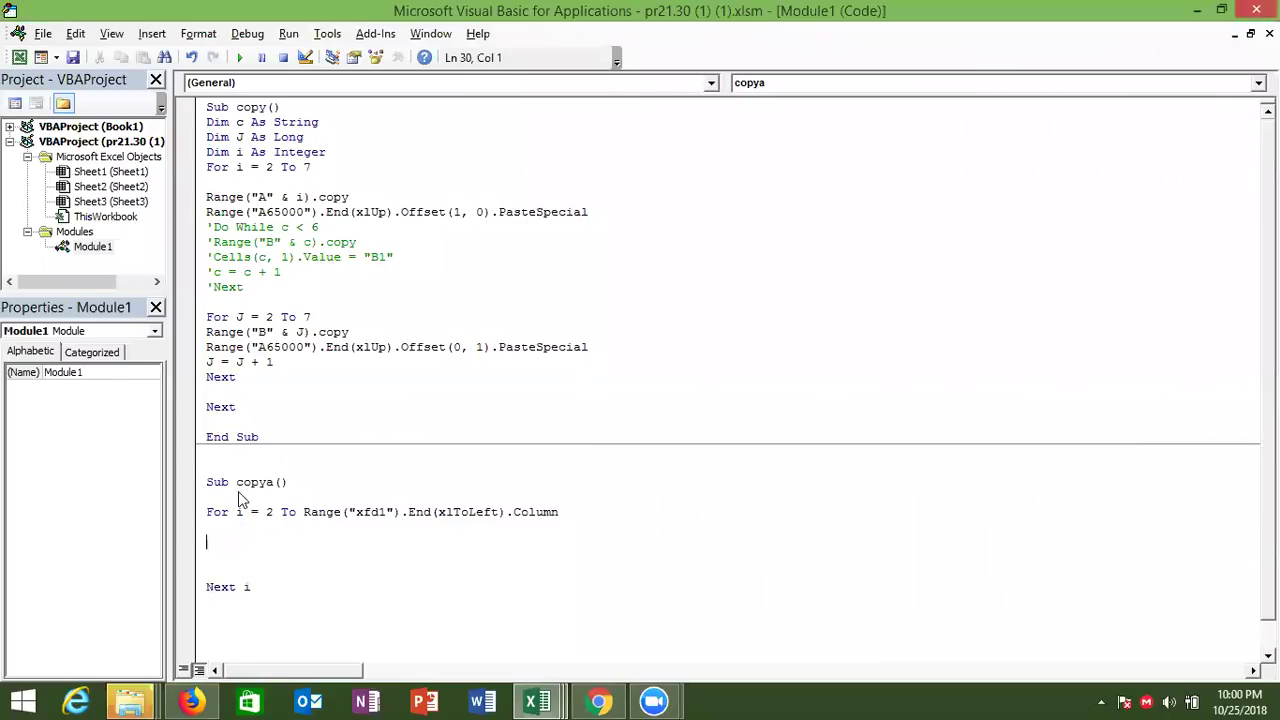
pyautogui.hotkey('alt', 'Tab')
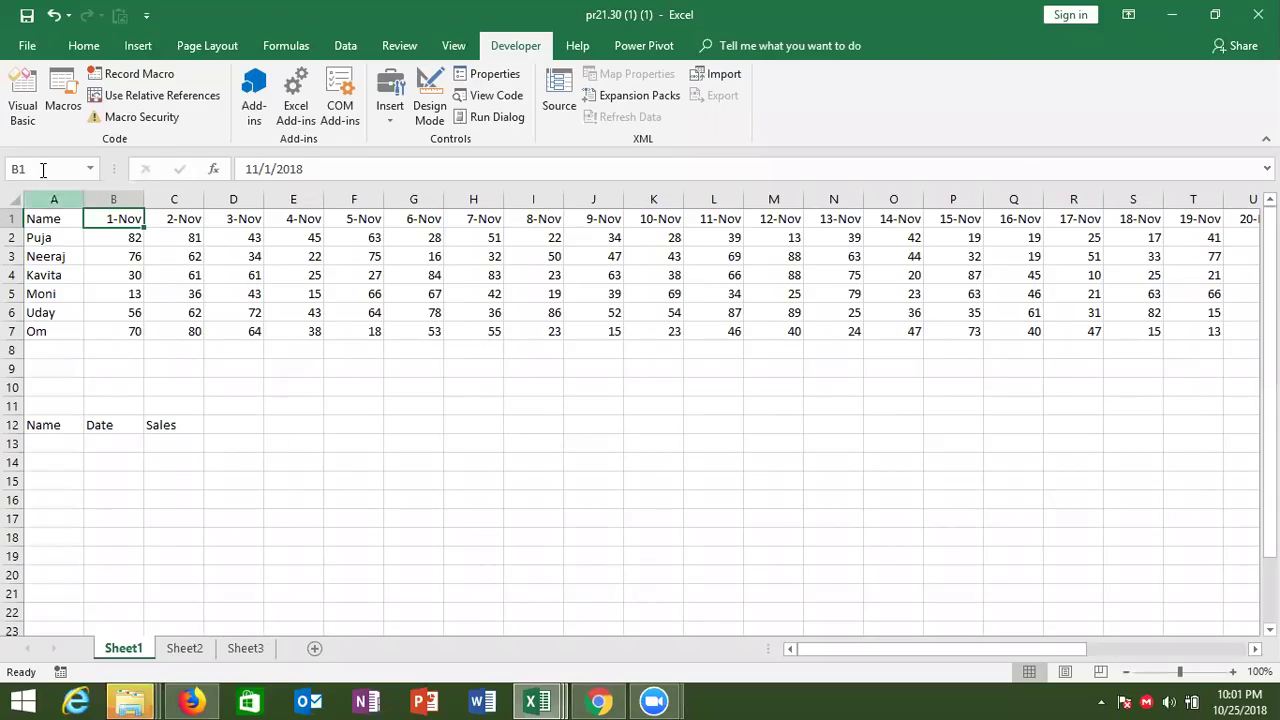
# Use the Name Box to jump to XFD1, then to AE1, the last date column.
pyautogui.click(43, 170)
pyautogui.write('xfd')
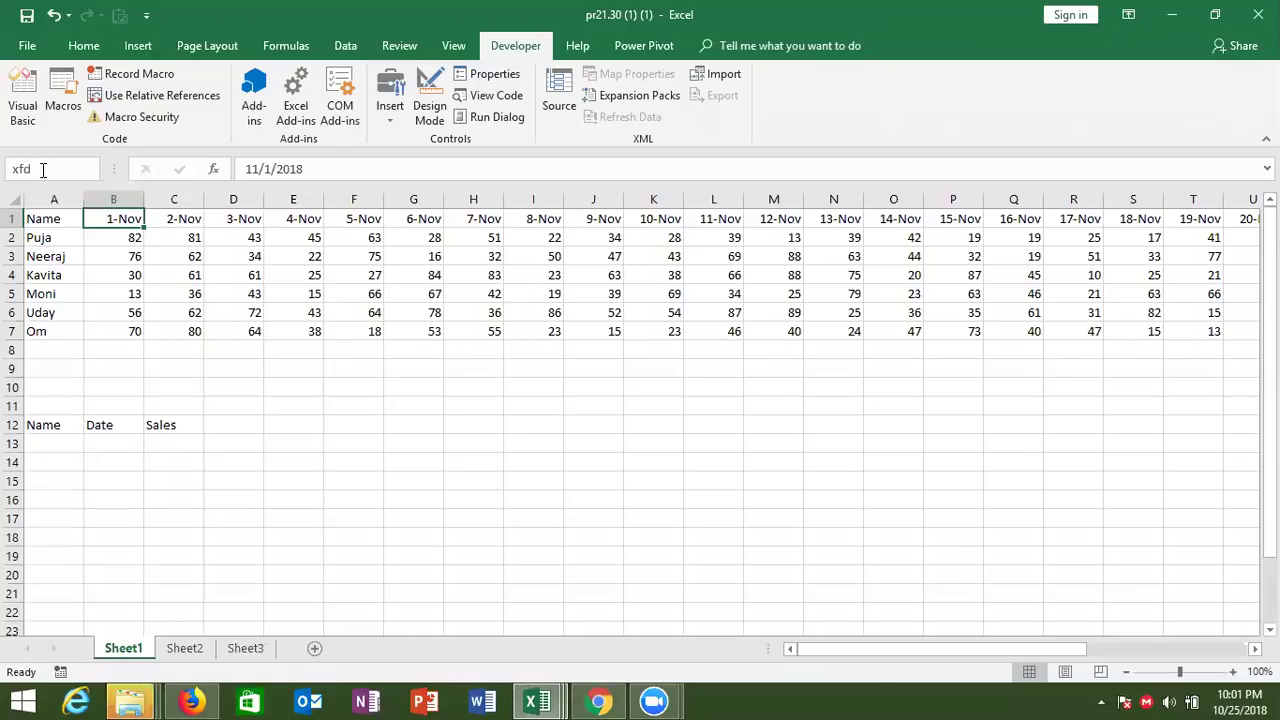
pyautogui.doubleClick(43, 168)
pyautogui.write('xfd')
pyautogui.press('Return')
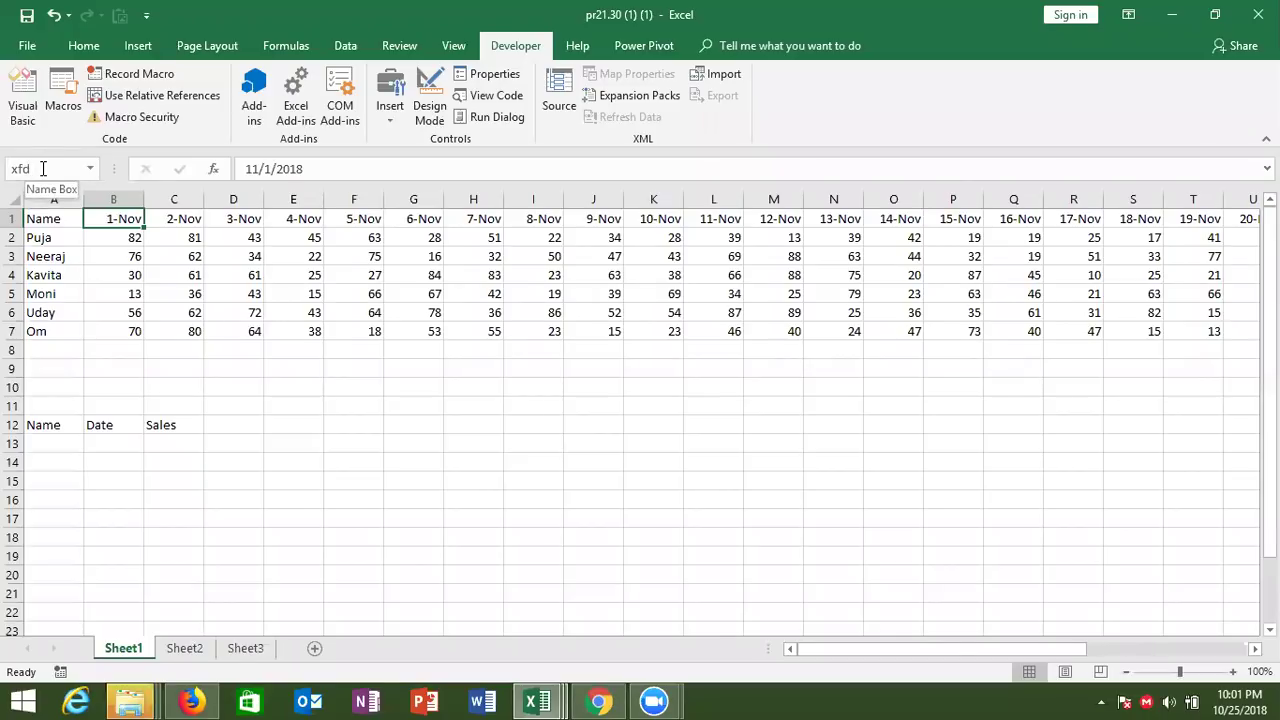
pyautogui.hotkey('ctrl', 'Right')
pyautogui.hotkey('ctrl', 'Right')
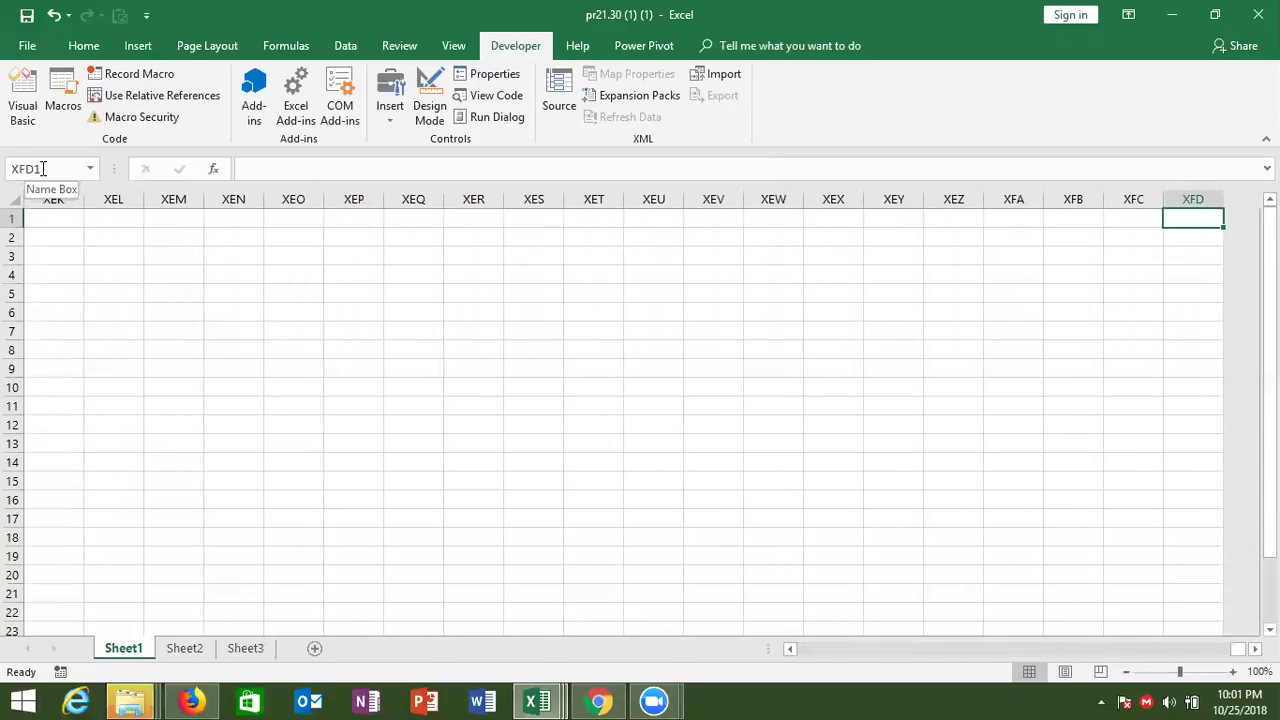
pyautogui.click(43, 169)
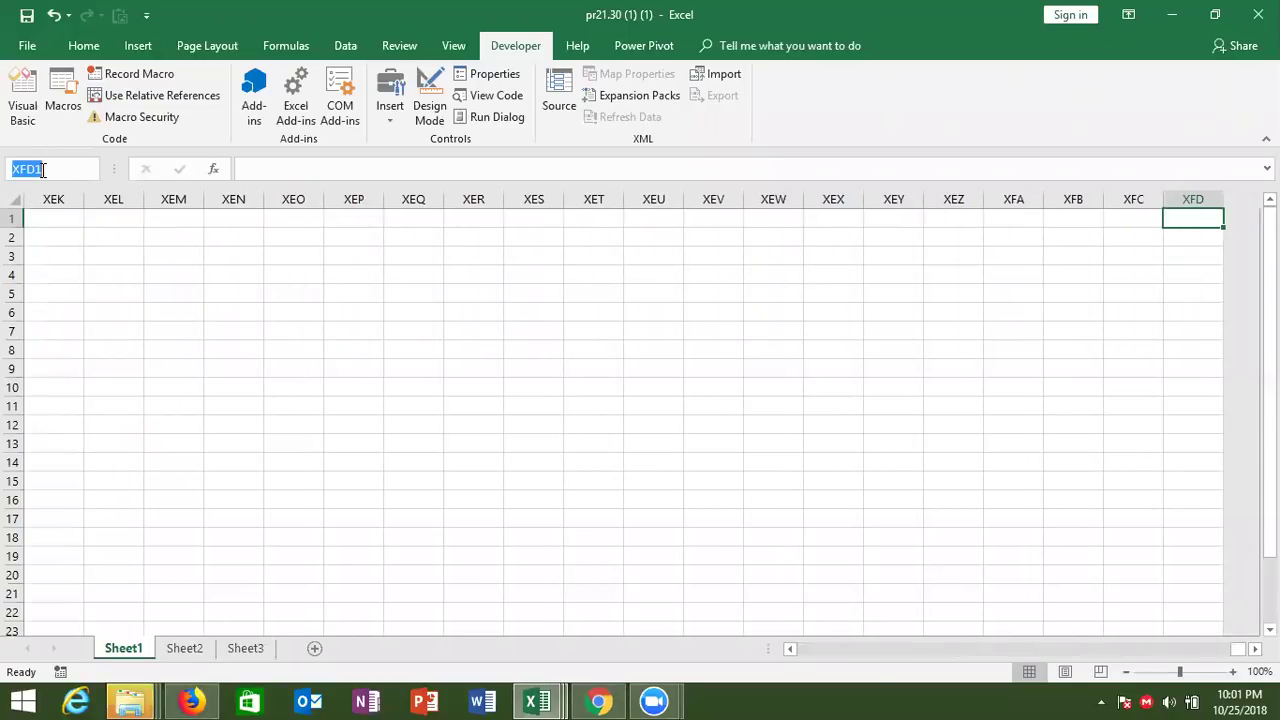
pyautogui.press('BackSpace')
pyautogui.write('AE1')
pyautogui.press('Return')
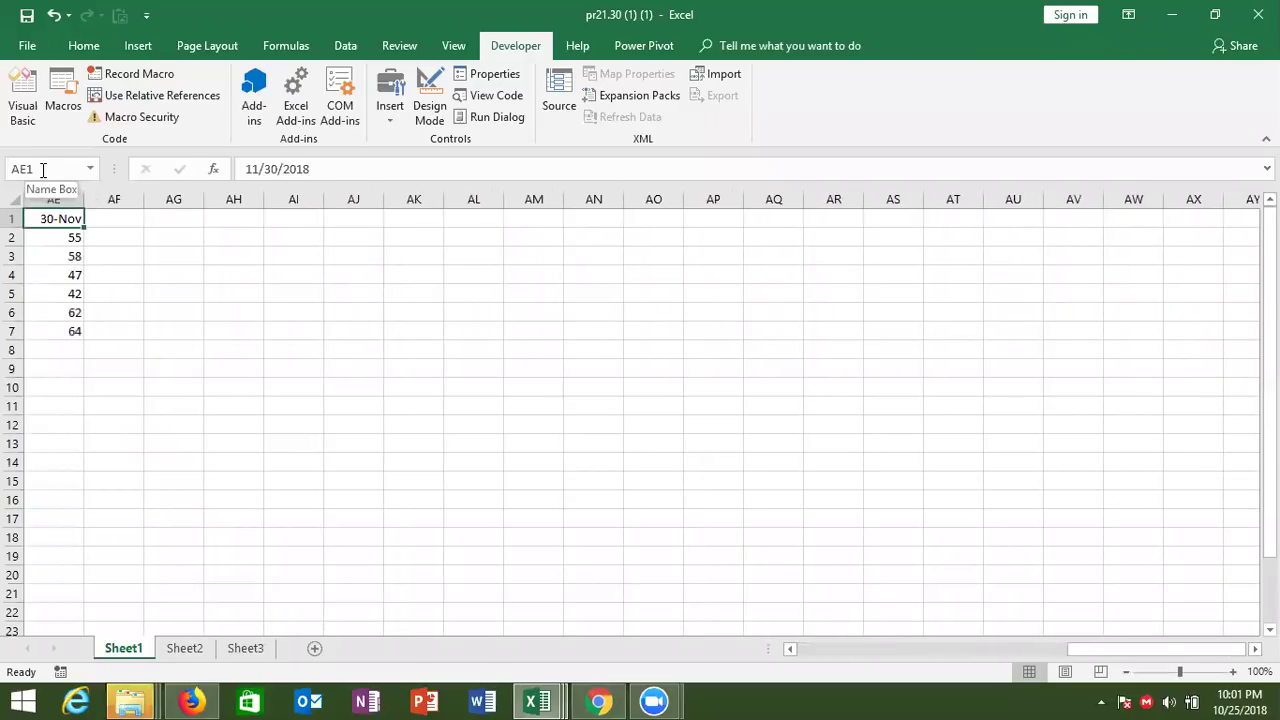
# Return to column A and select the names Puja to Om in A2:A7.
pyautogui.moveTo(1115, 649); pyautogui.dragTo(866, 648)
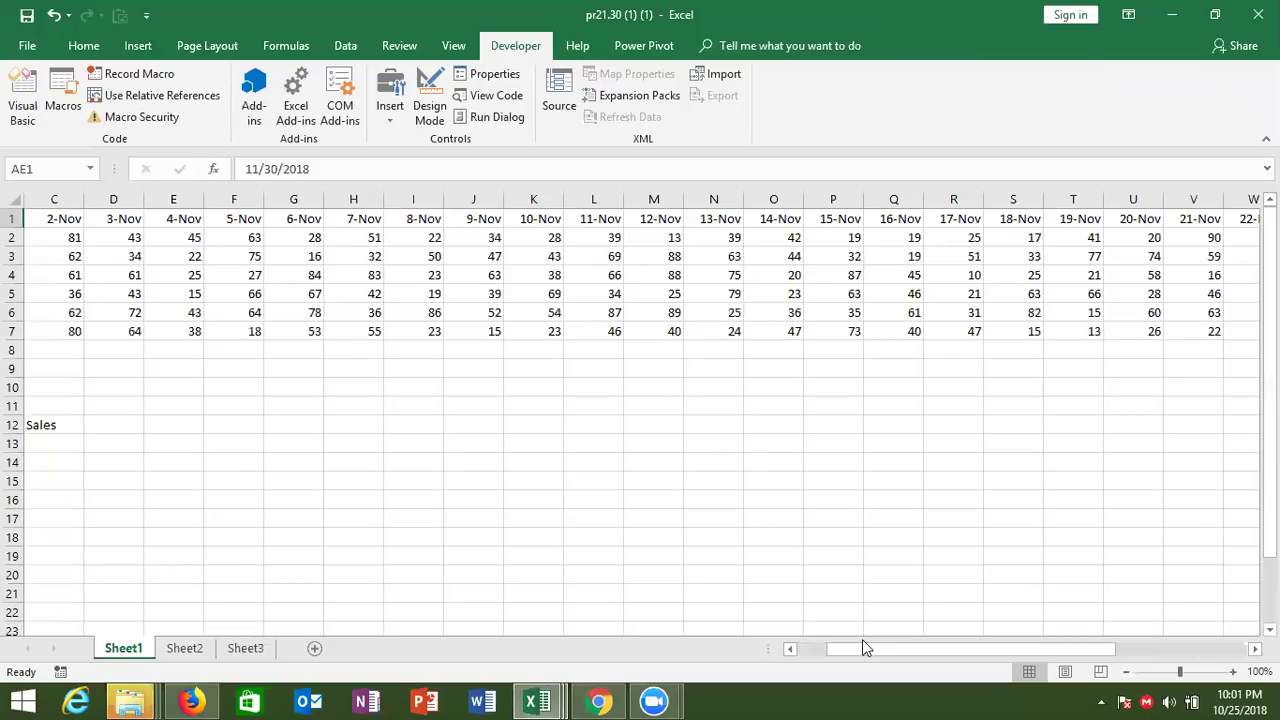
pyautogui.click(287, 460)
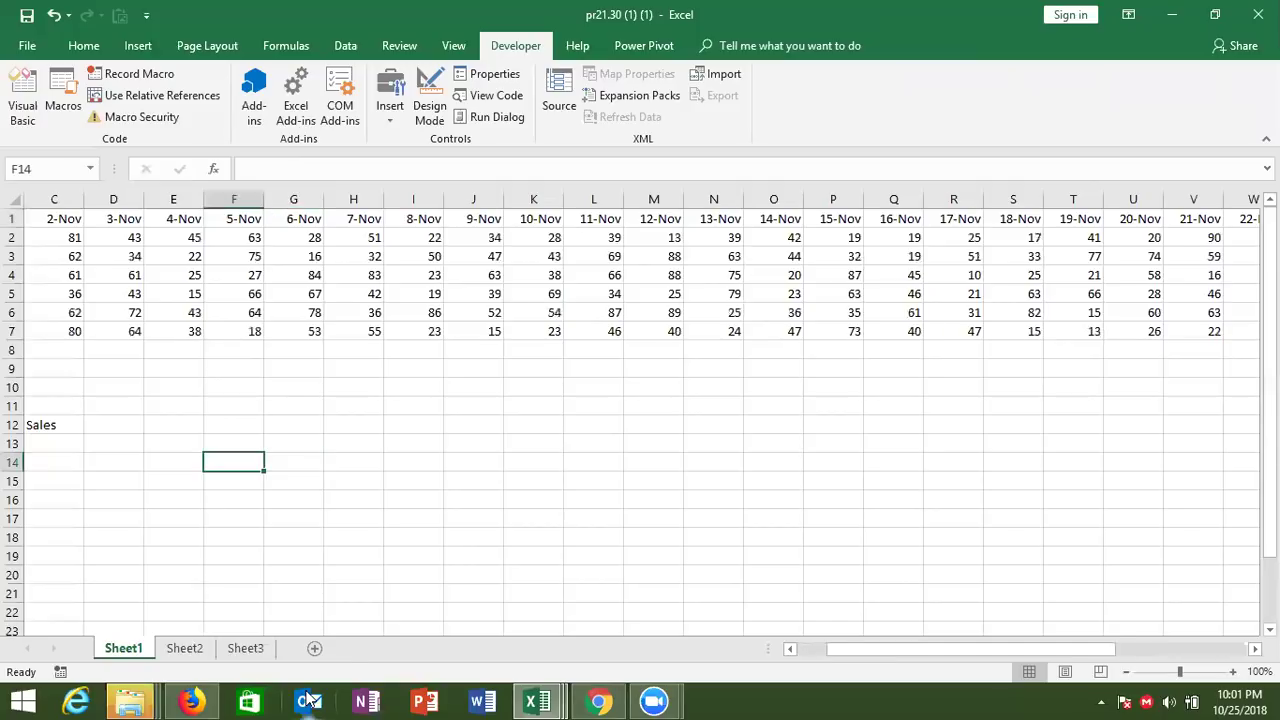
pyautogui.press('Home')
pyautogui.press('Up')
pyautogui.press('Up')
pyautogui.press('Up')
pyautogui.press('Up')
pyautogui.press('Up')
pyautogui.press('Up')
pyautogui.press('Up')
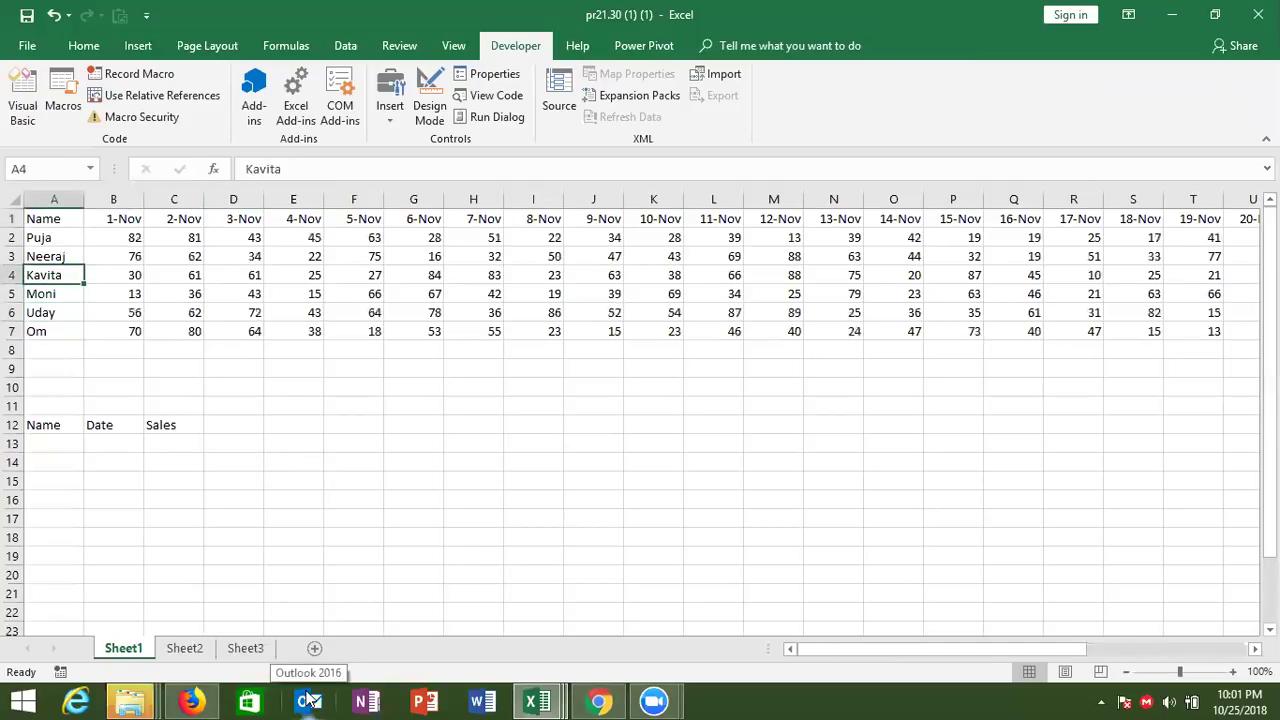
pyautogui.press('Up')
pyautogui.press('Up')
pyautogui.hotkey('ctrl', 'shift', 'Down')
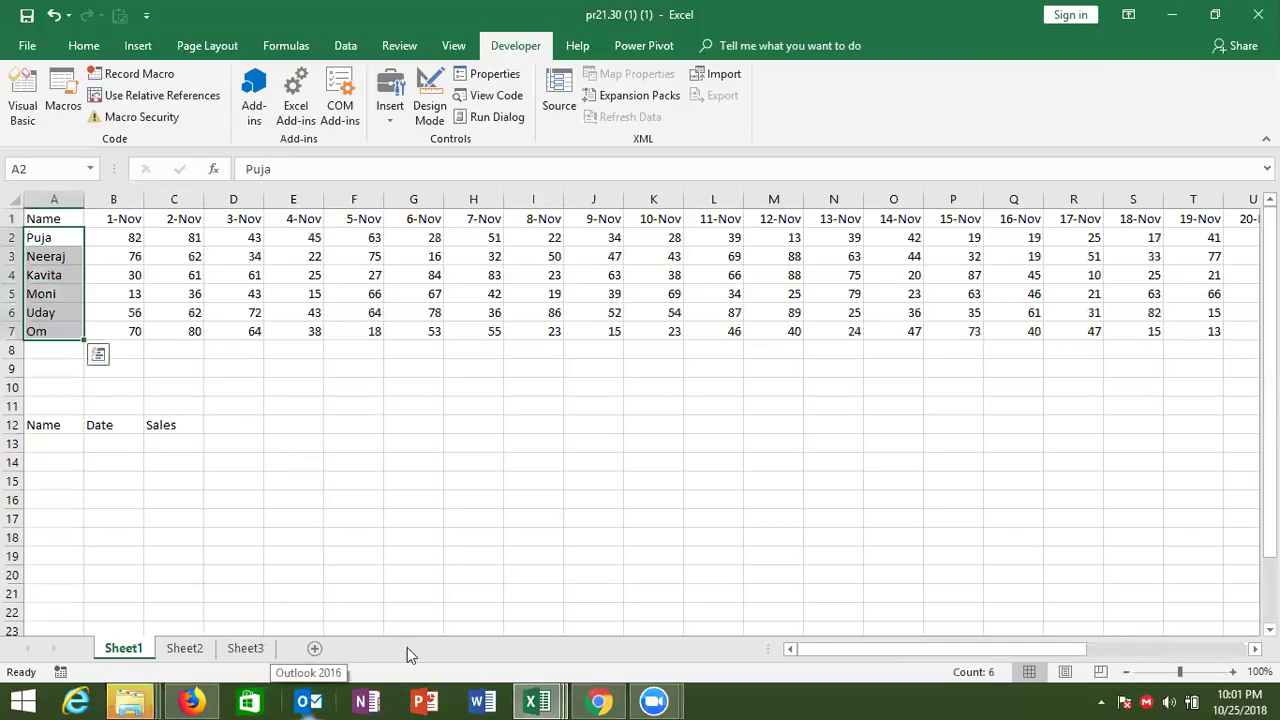
pyautogui.click(537, 700)
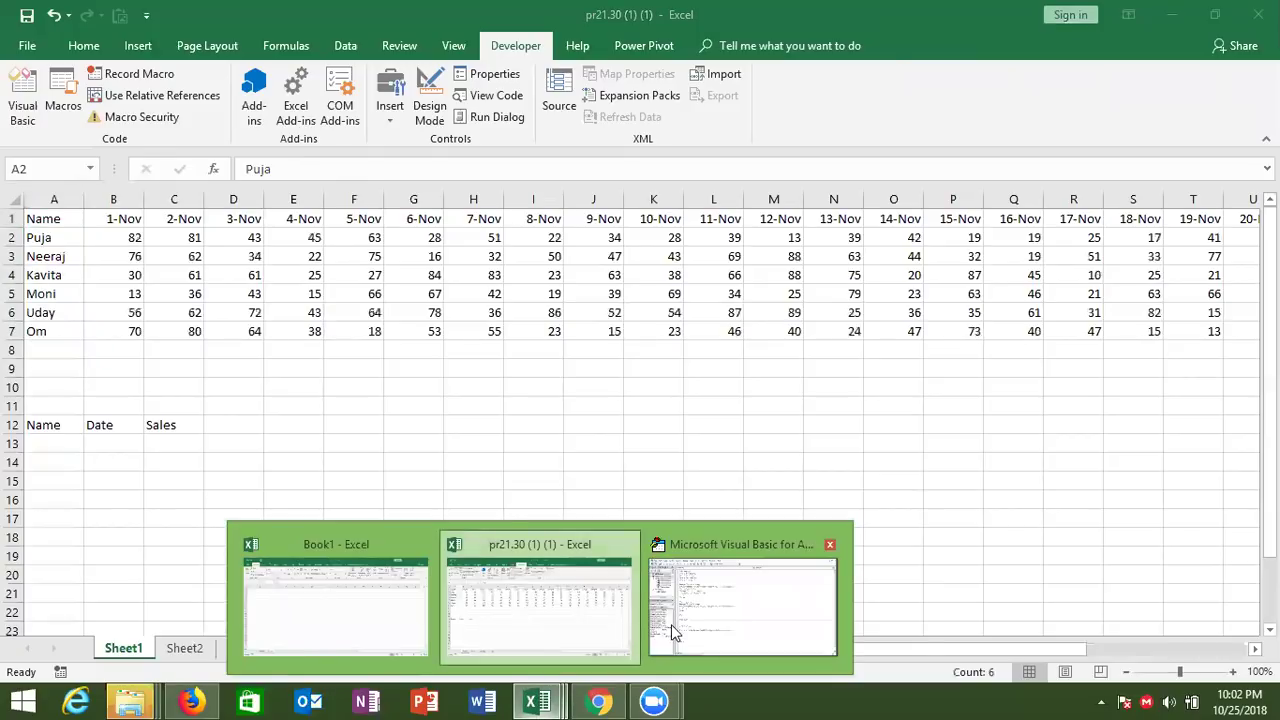
# Write copya's first line, Range("A2:A7").Copy, after checking the names range on the sheet.
pyautogui.click(670, 626)
pyautogui.write('range("A')
pyautogui.click(325, 568)
pyautogui.press('Return')
pyautogui.press('Down')
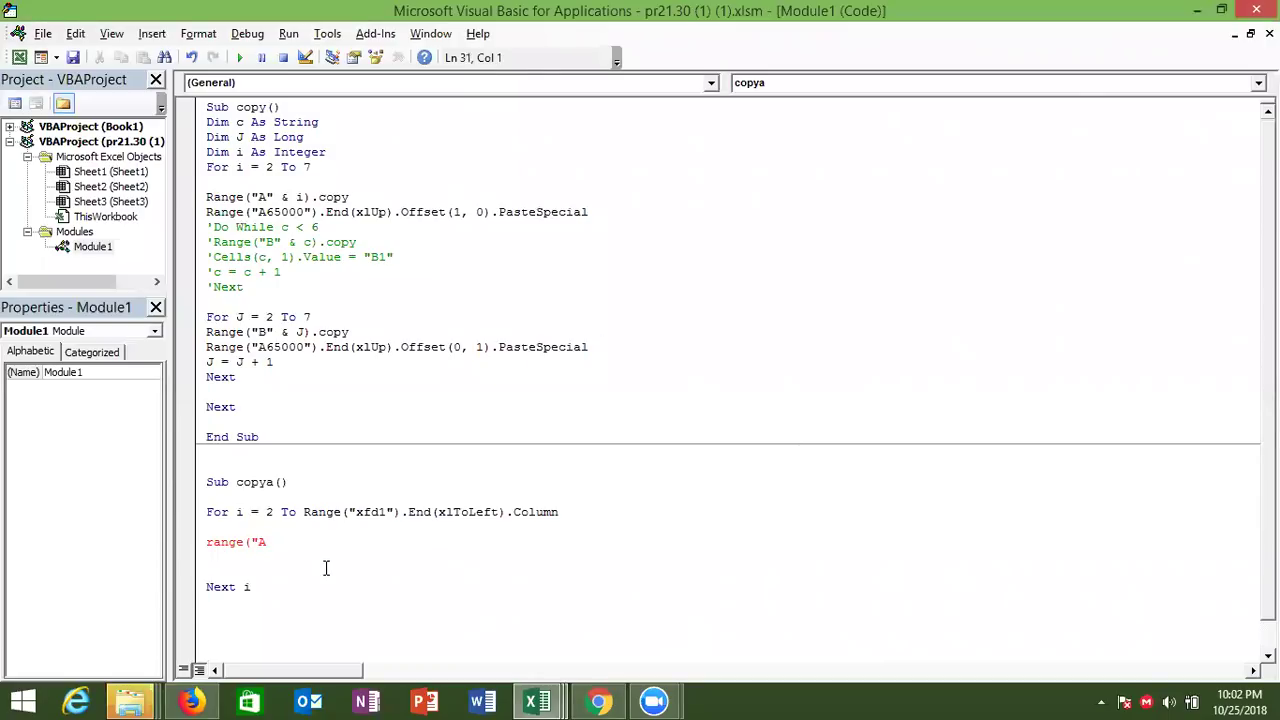
pyautogui.press('Up')
pyautogui.write('2')
pyautogui.write(':')
pyautogui.hotkey('alt', 'F11')
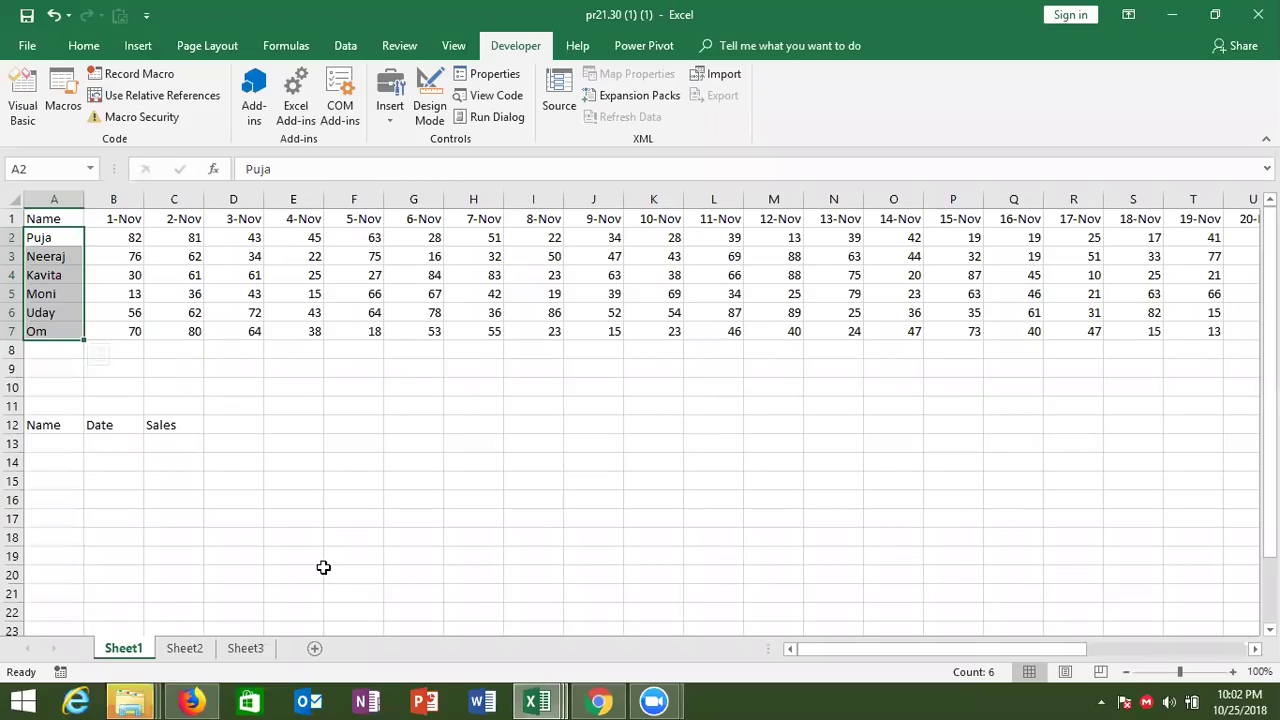
pyautogui.hotkey('alt', 'F11')
pyautogui.write('A7"')
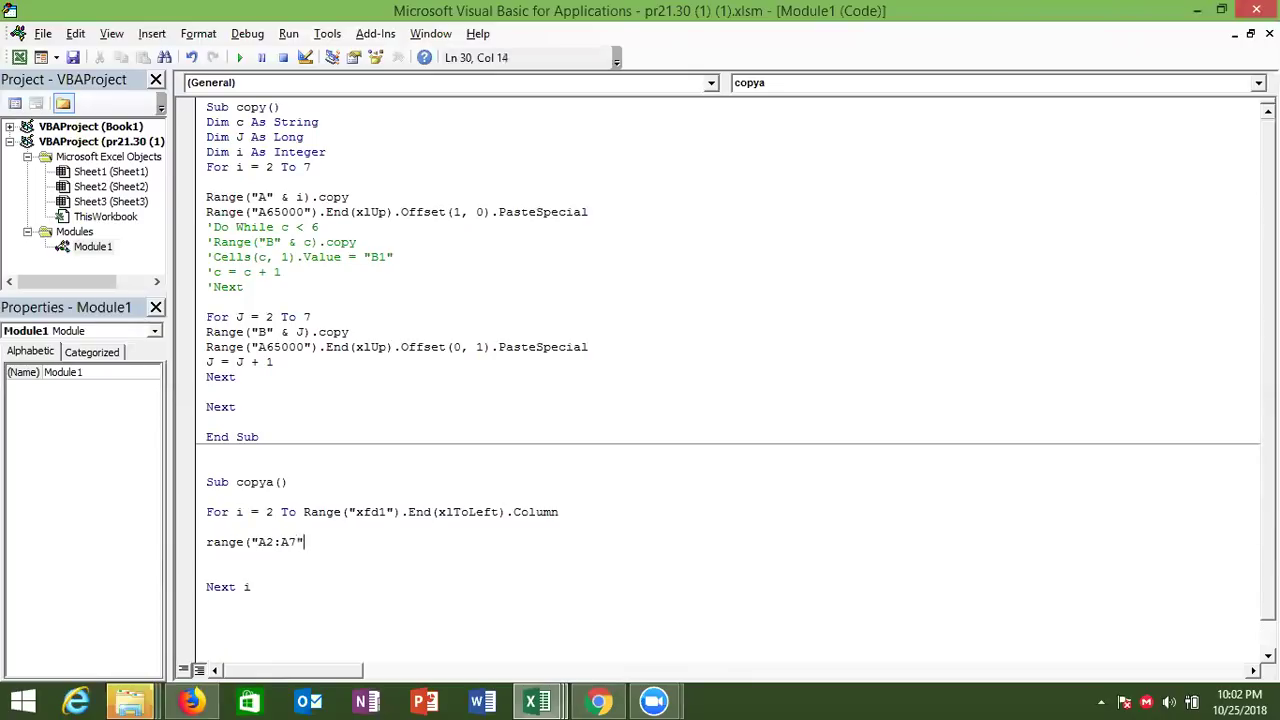
pyautogui.write(').copy')
# Add Range("A65000").End(xlUp).Offset(1,0).PasteSpecial to paste below column A's last filled cell.
pyautogui.press('Return')
pyautogui.write('range("A65000").en')
pyautogui.press('Tab')
pyautogui.write('(')
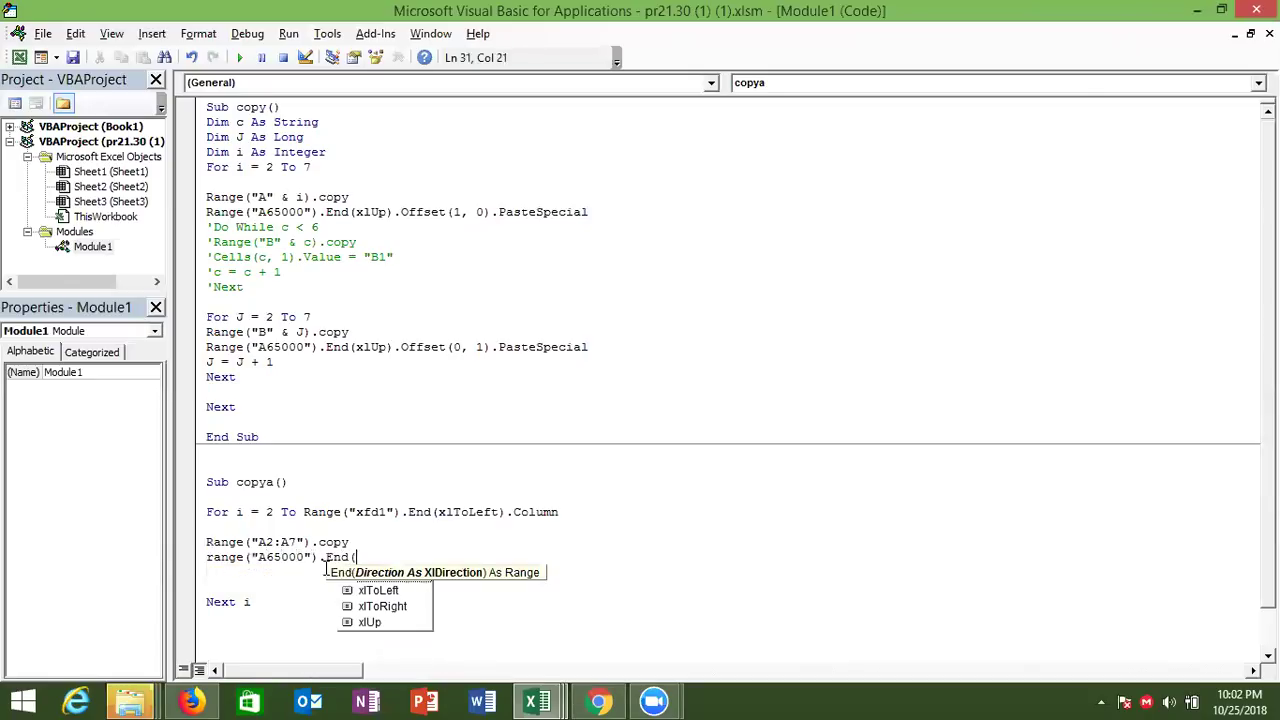
pyautogui.write('xlu')
pyautogui.press('Tab')
pyautogui.write(')')
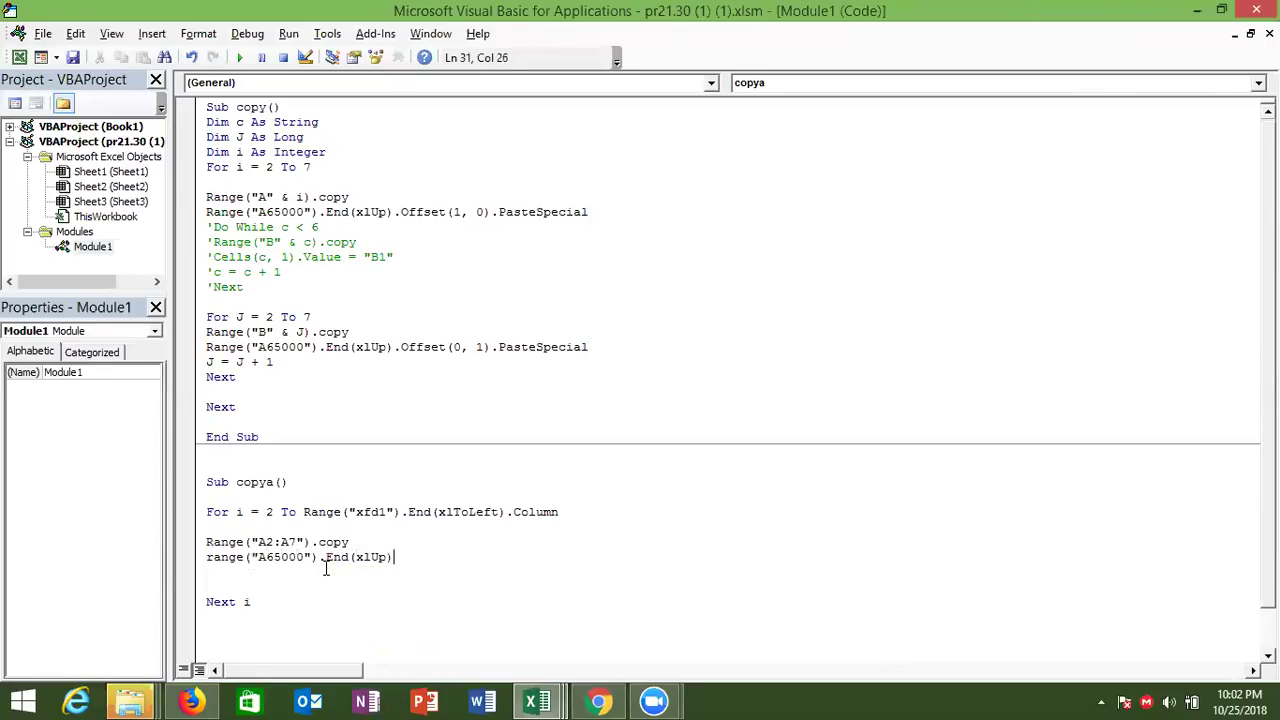
pyautogui.write('.o')
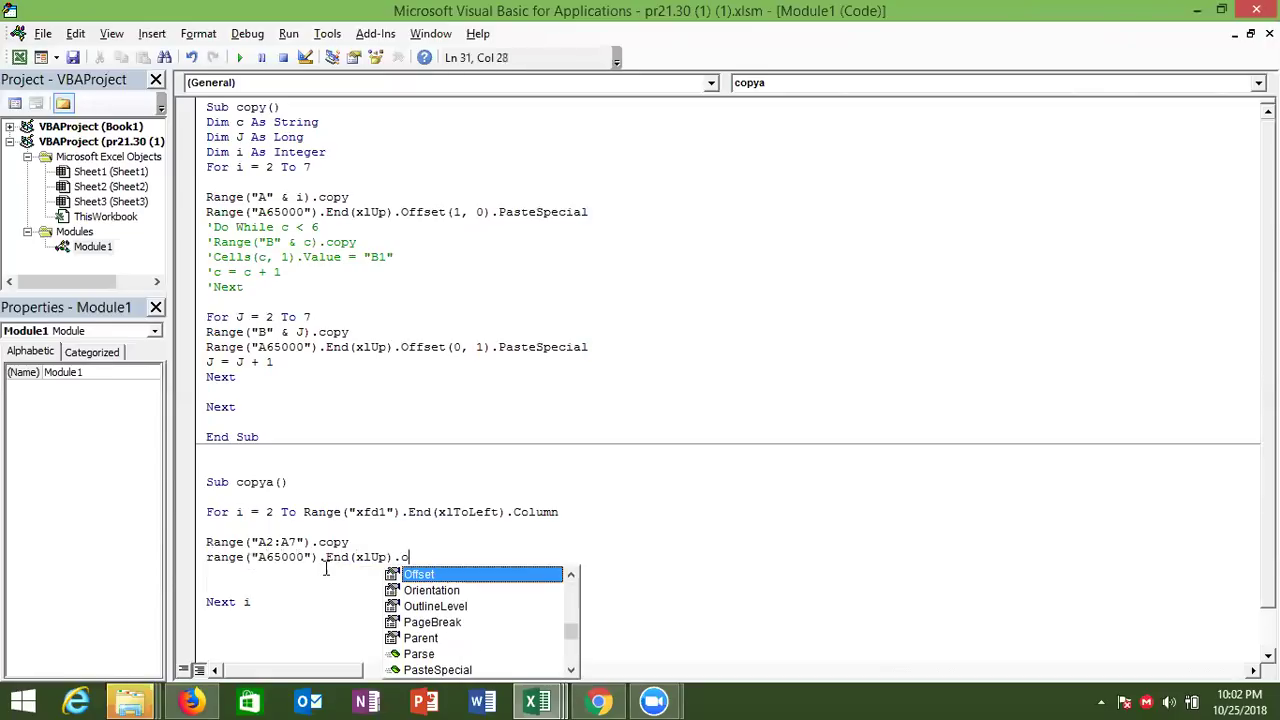
pyautogui.press('Tab')
pyautogui.write('(1,0).')
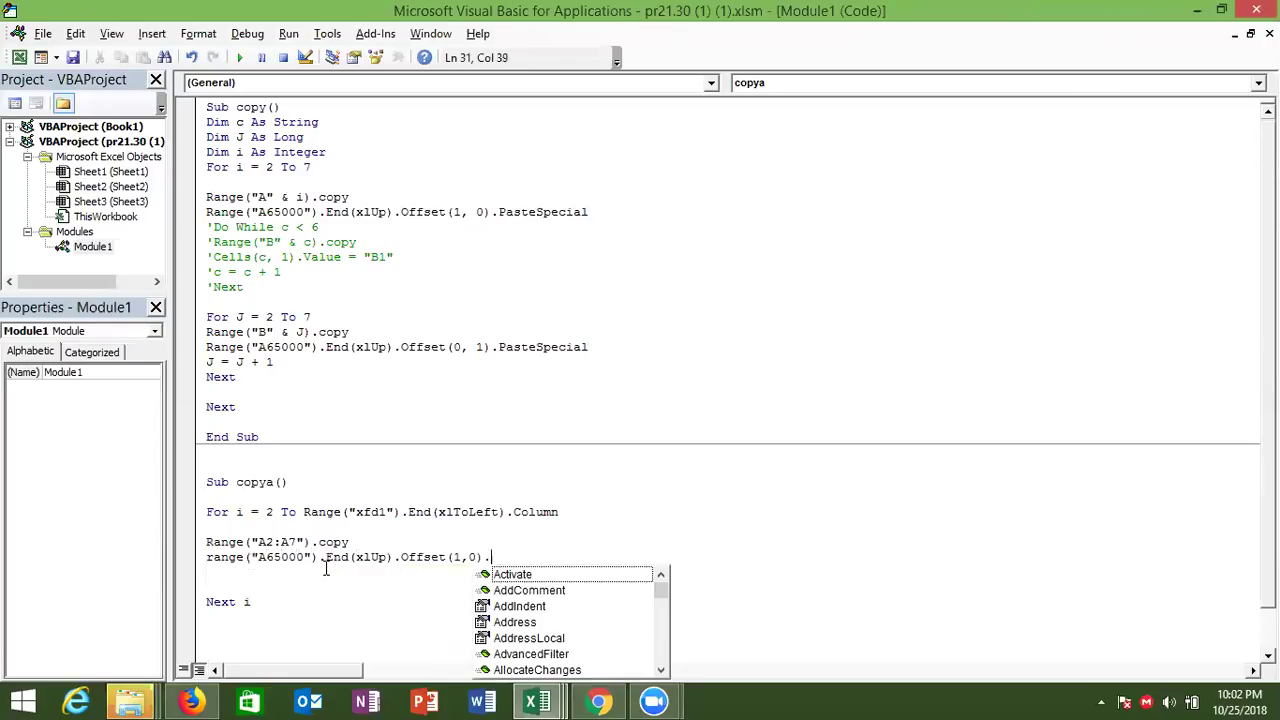
pyautogui.write('p')
pyautogui.press('Down')
pyautogui.press('Down')
pyautogui.press('Down')
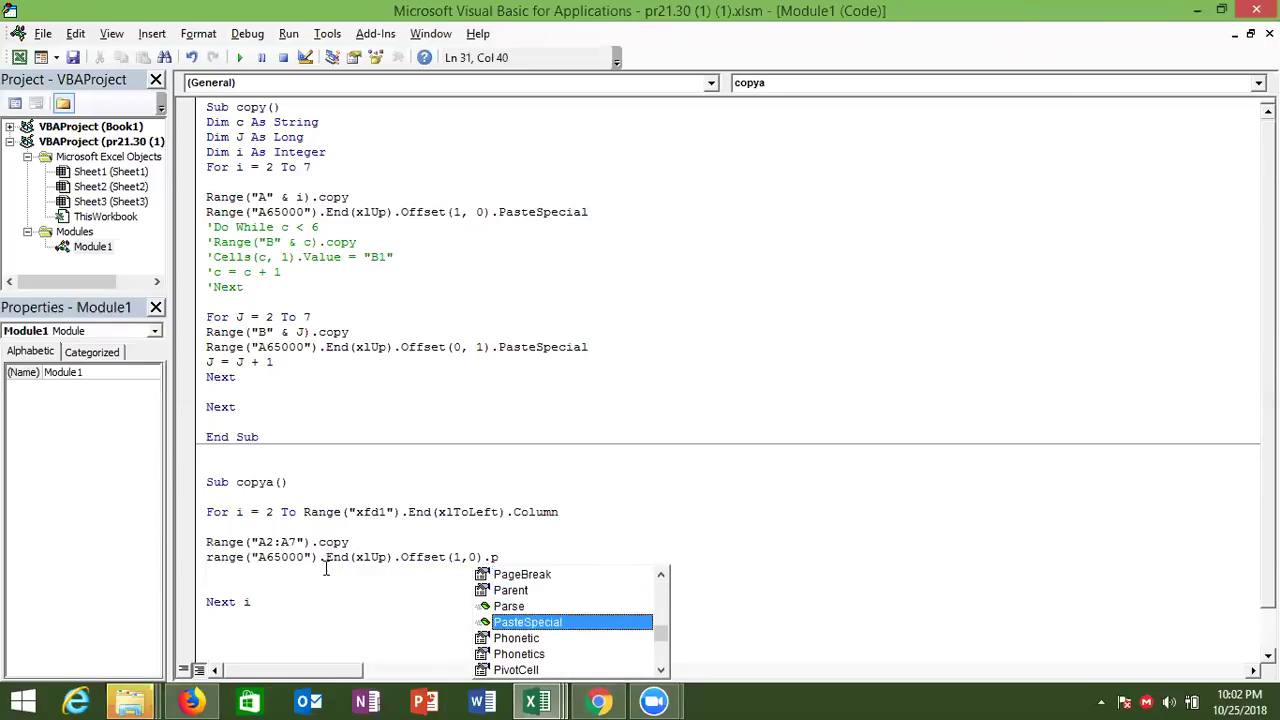
pyautogui.press('Tab')
pyautogui.press('Return')
pyautogui.hotkey('alt', 'F11')
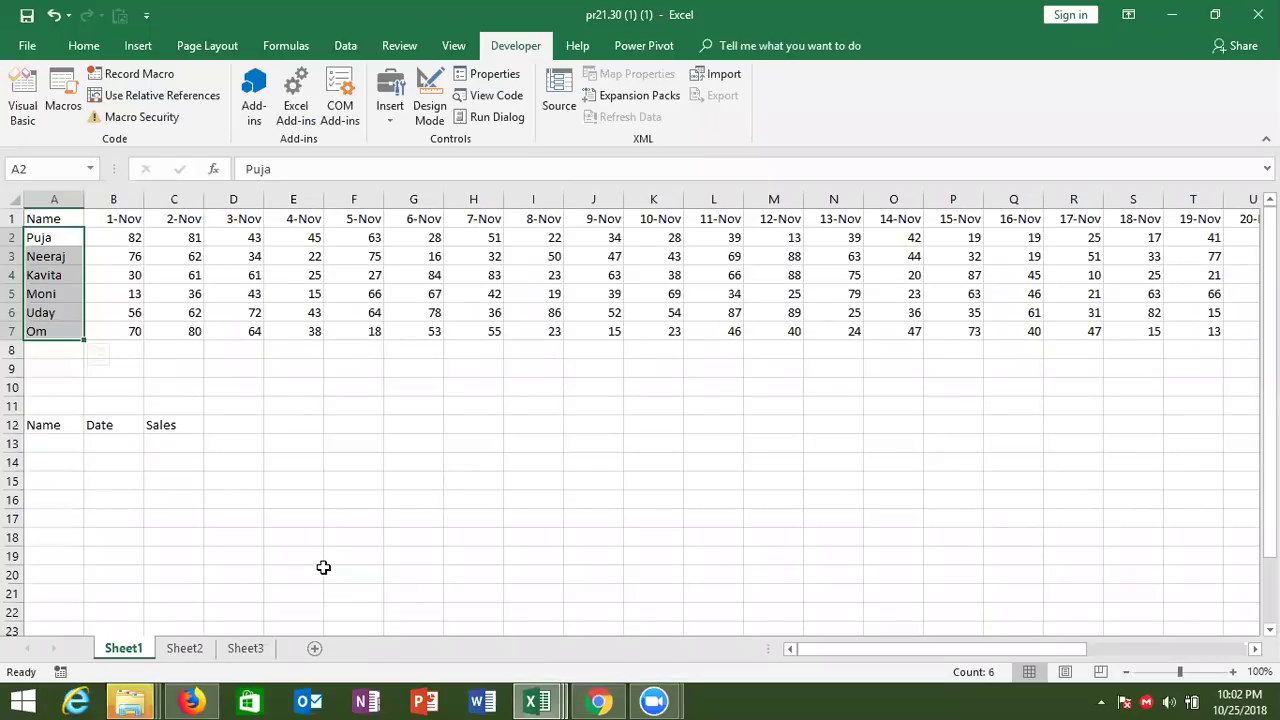
# Copy the six names in A2:A7 and paste them into A13:A18 under Name.
pyautogui.click(82, 599)
pyautogui.hotkey('ctrl', 'Up')
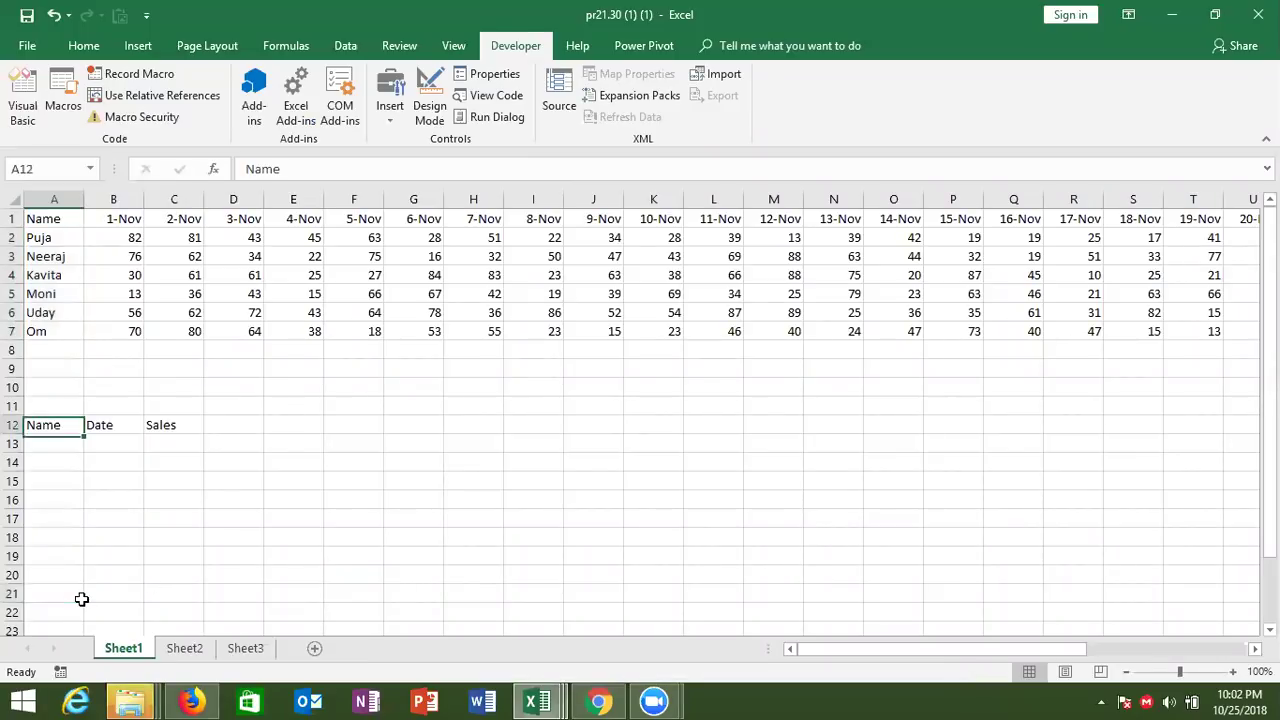
pyautogui.press('Down')
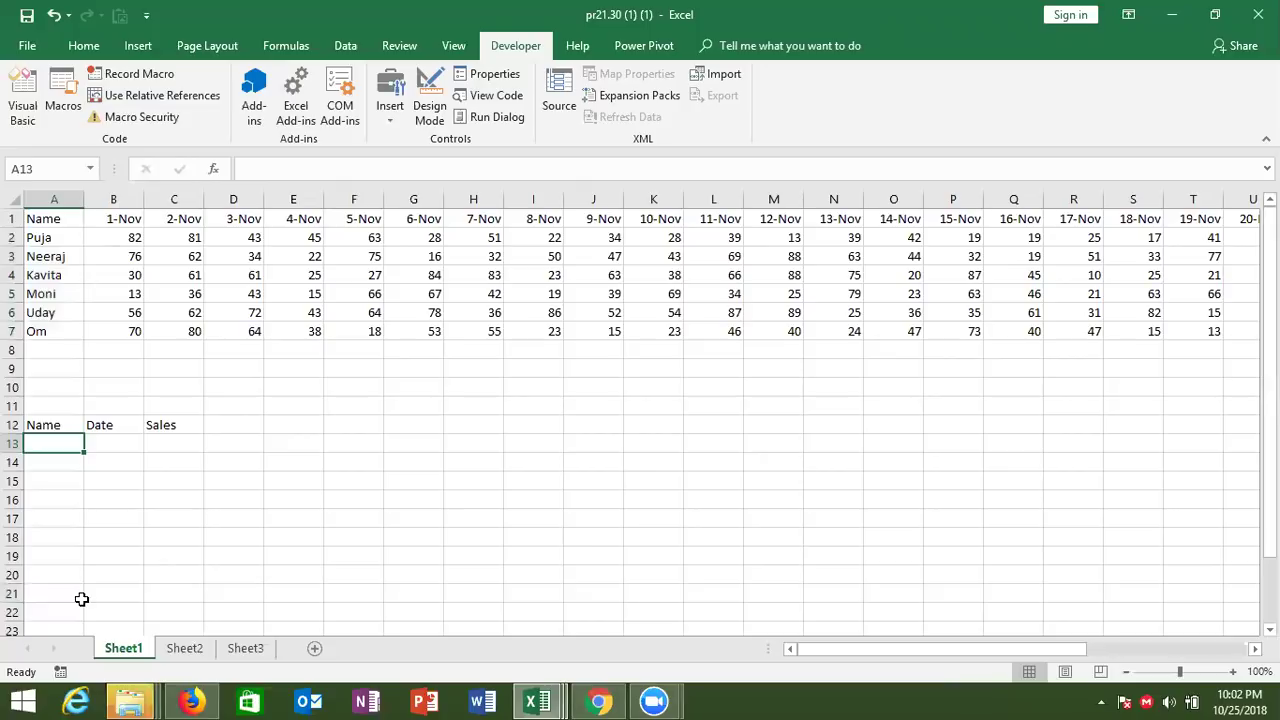
pyautogui.hotkey('ctrl', 'Up')
pyautogui.hotkey('ctrl', 'Up')
pyautogui.hotkey('ctrl', 'Up')
pyautogui.press('Down')
pyautogui.hotkey('ctrl', 'shift', 'Down')
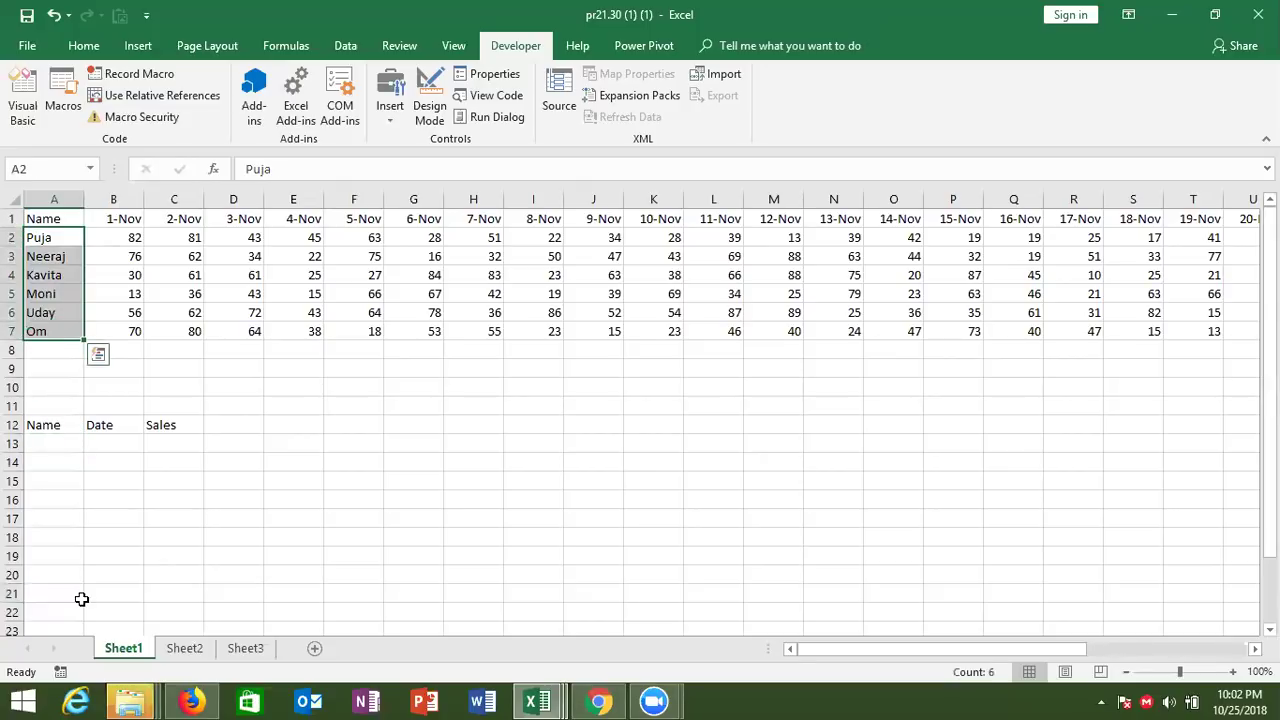
pyautogui.hotkey('ctrl', 'c')
pyautogui.press('Down')
pyautogui.hotkey('ctrl', 'Down')
pyautogui.hotkey('ctrl', 'Down')
pyautogui.press('Down')
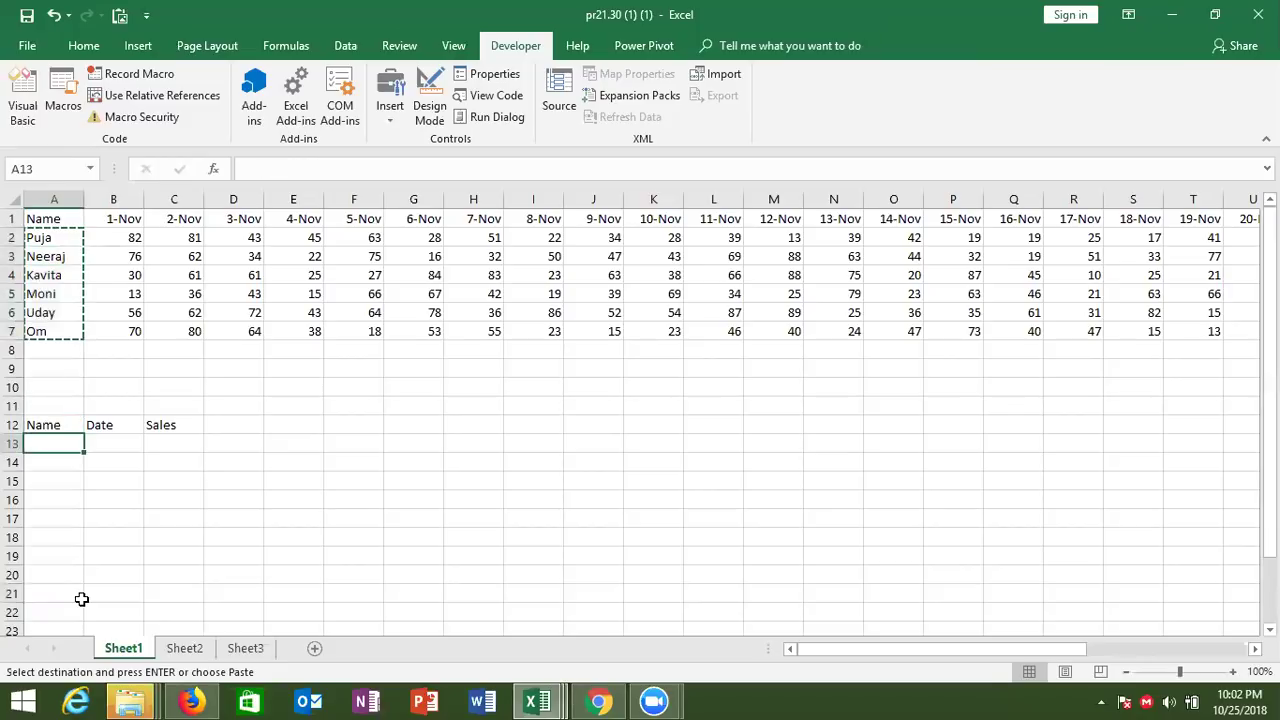
pyautogui.hotkey('ctrl', 'v')
pyautogui.press('Down')
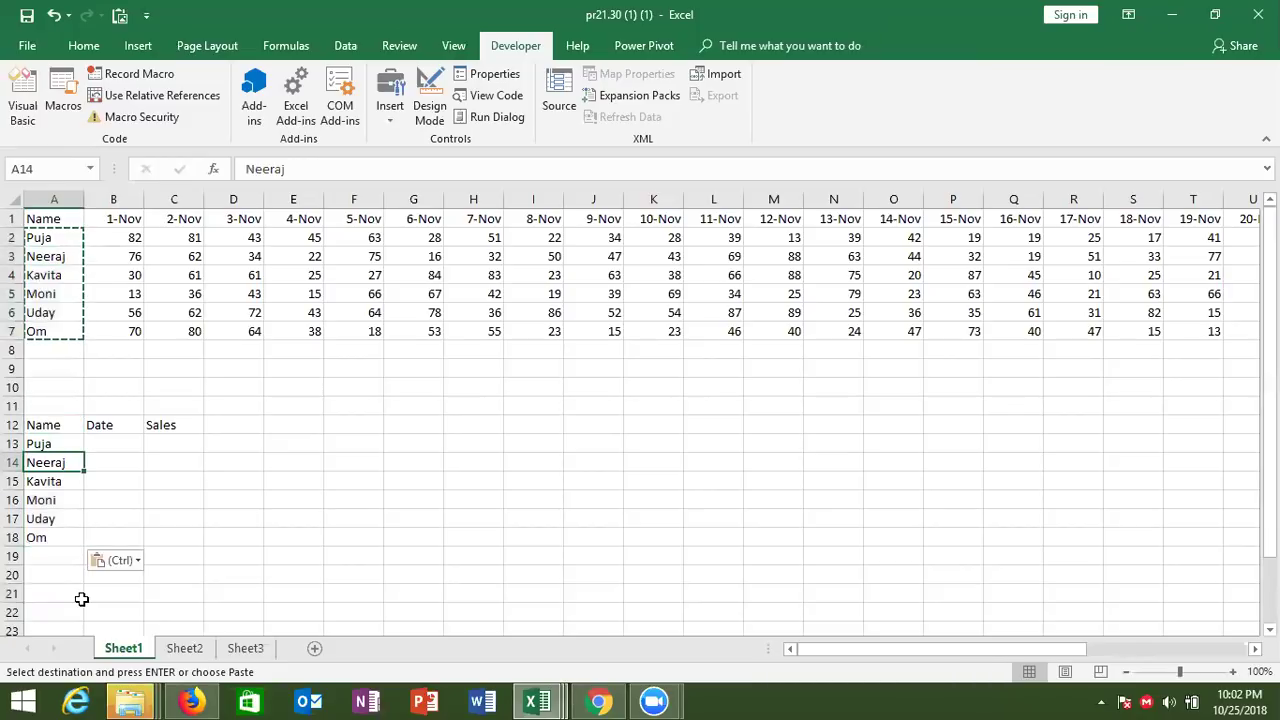
pyautogui.click(47, 595)
pyautogui.hotkey('alt', 'Tab')
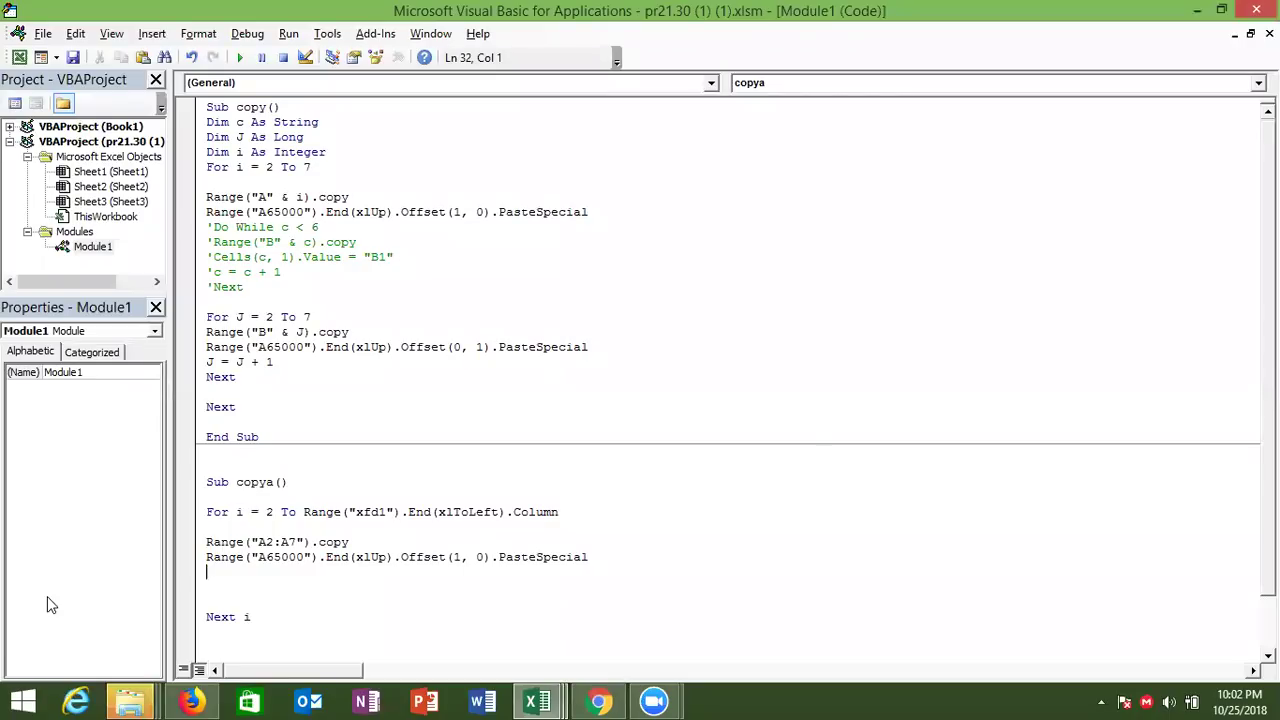
# Type the third line Range("a65000").End(xlUp).Offset(0,1).Select, correcting the mistyped s65 reference.
pyautogui.write('range("')
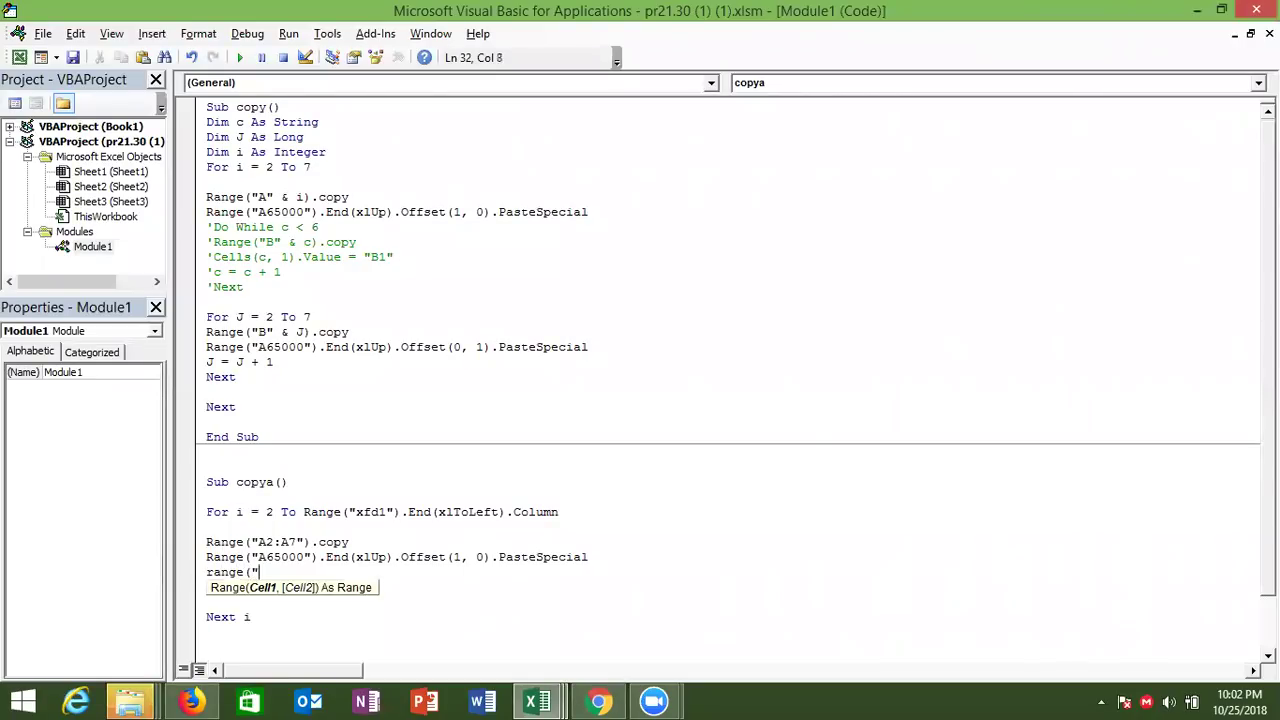
pyautogui.write('a65000")')
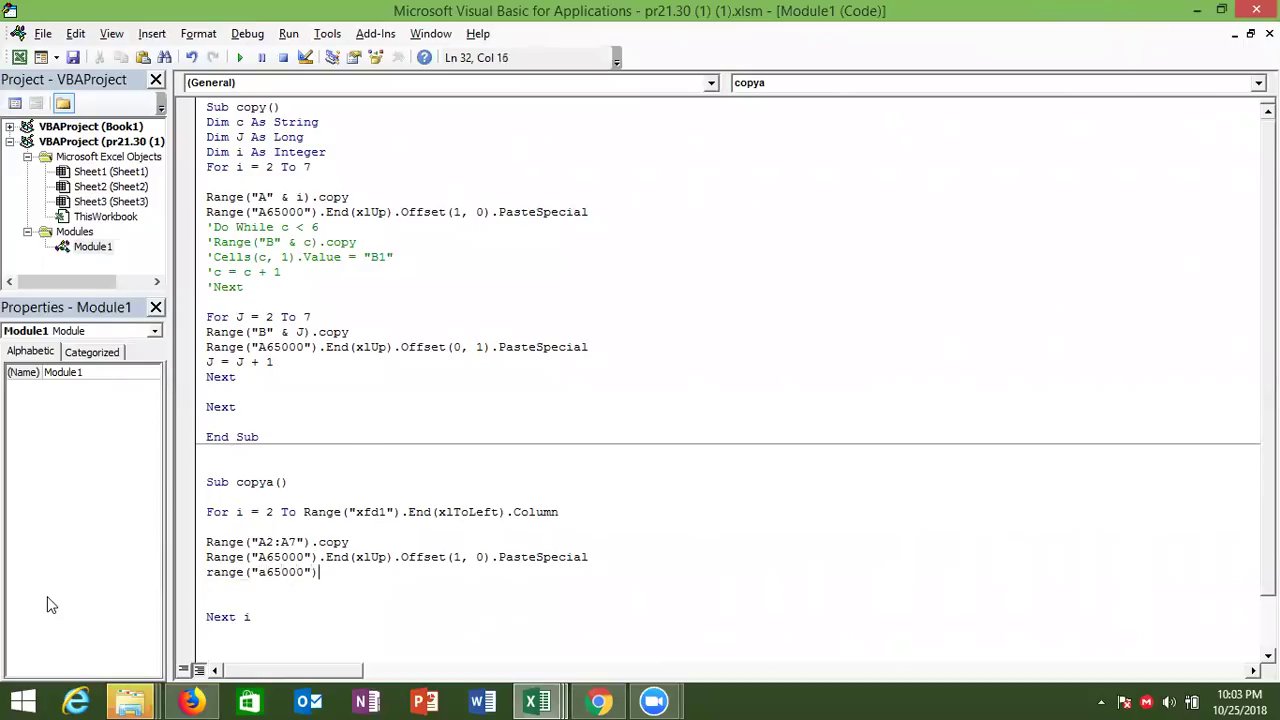
pyautogui.write('.end(')
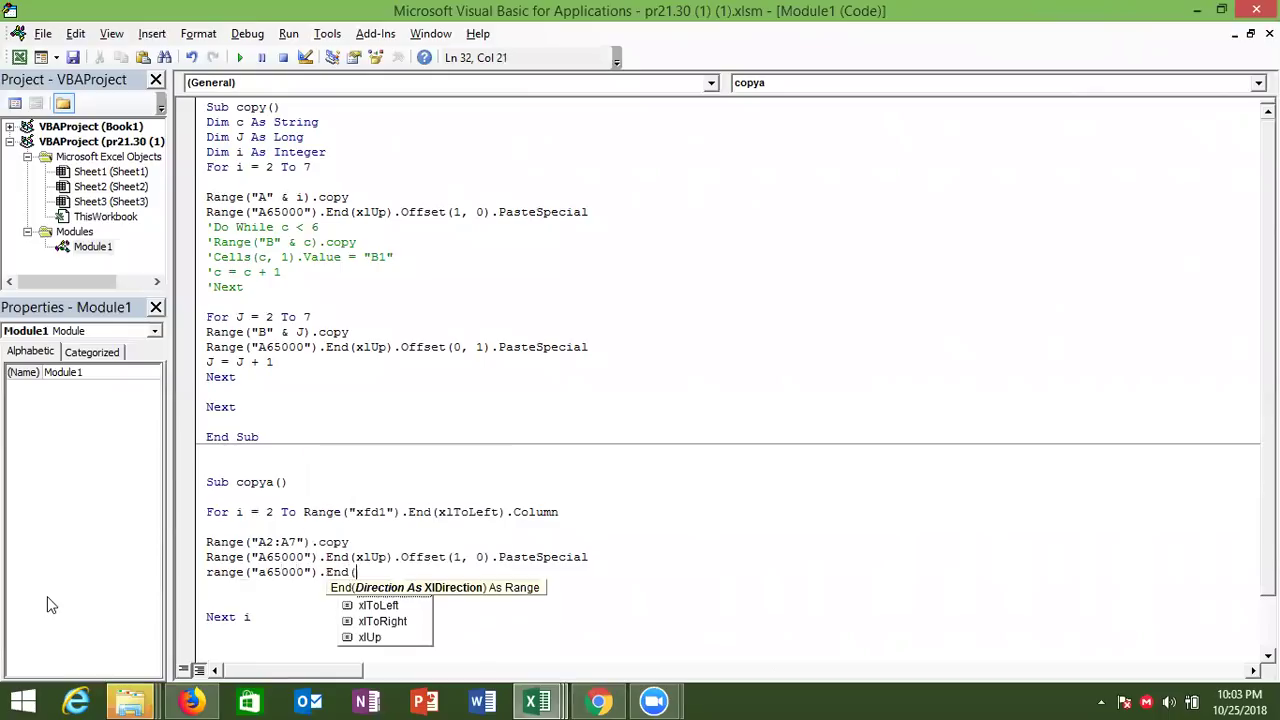
pyautogui.write('xlUp')
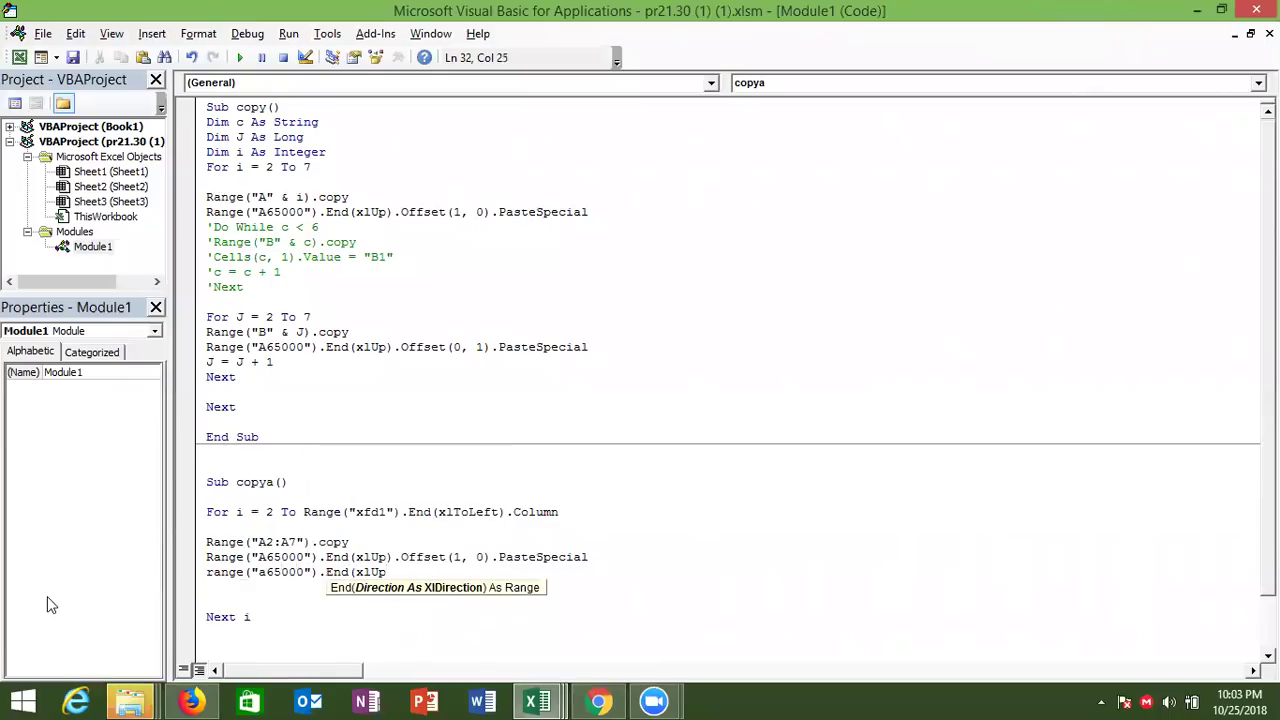
pyautogui.write(').of')
pyautogui.press('Tab')
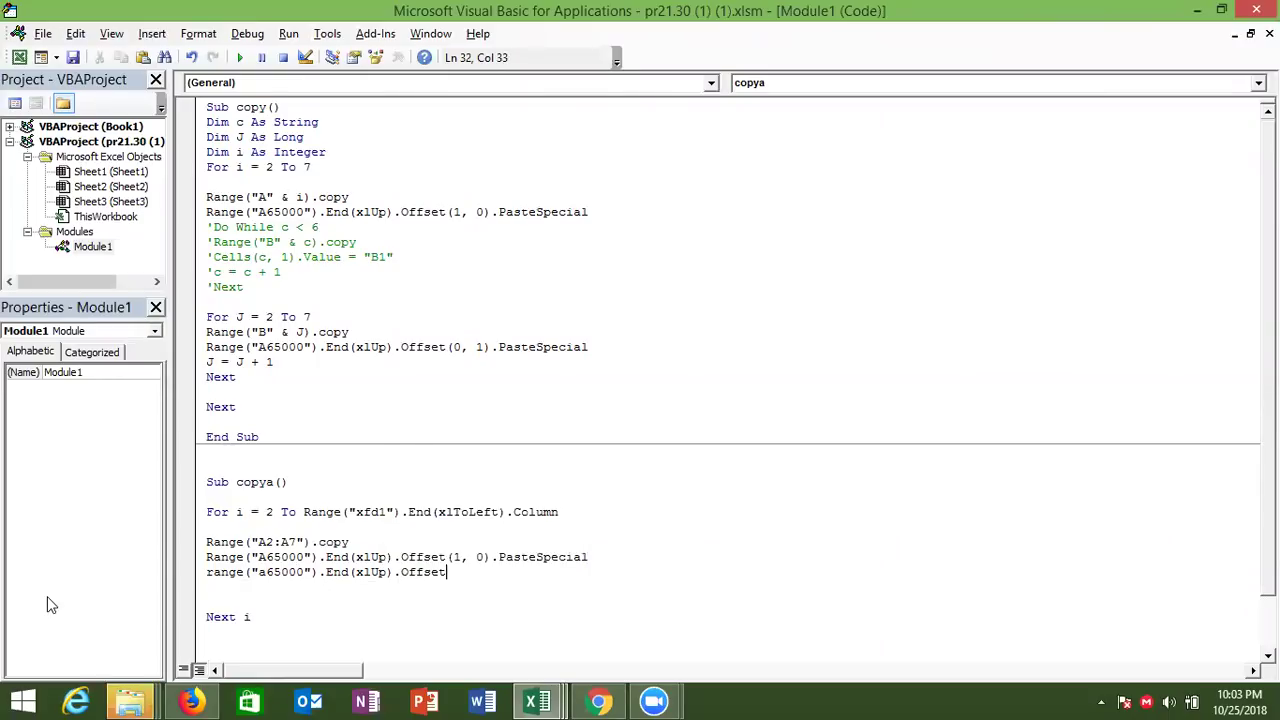
pyautogui.write('(')
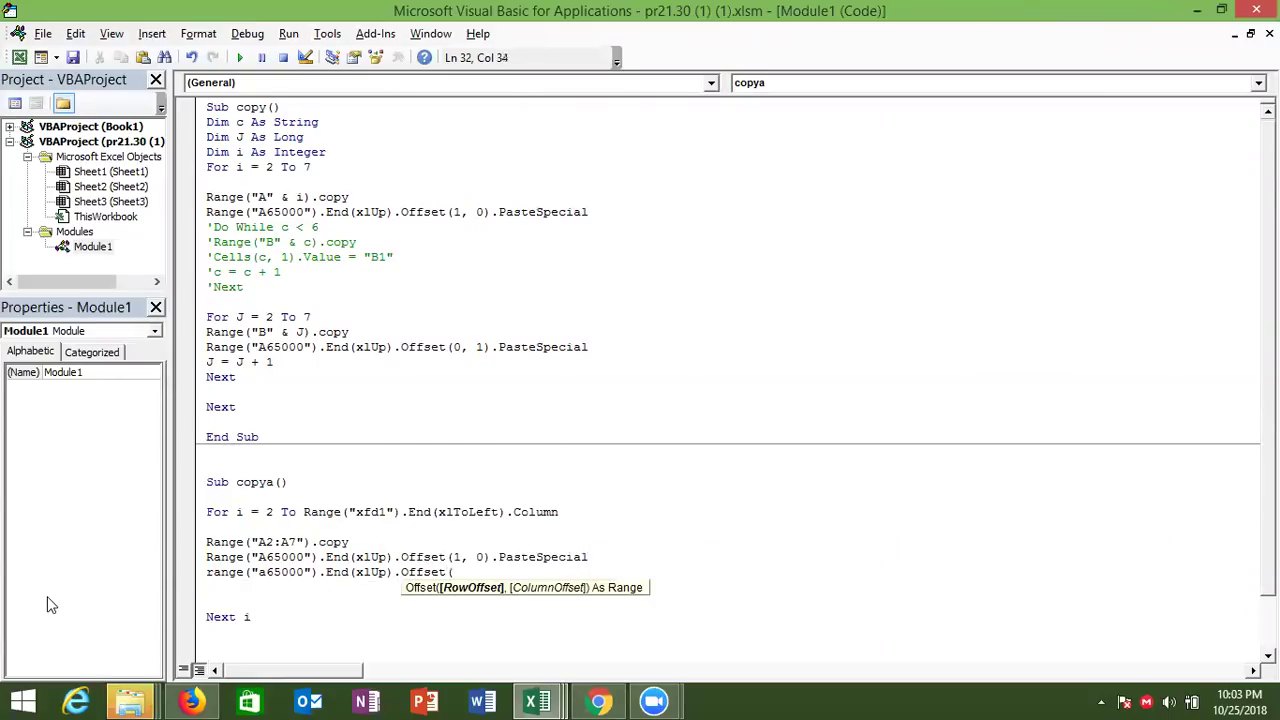
pyautogui.write('0,1')
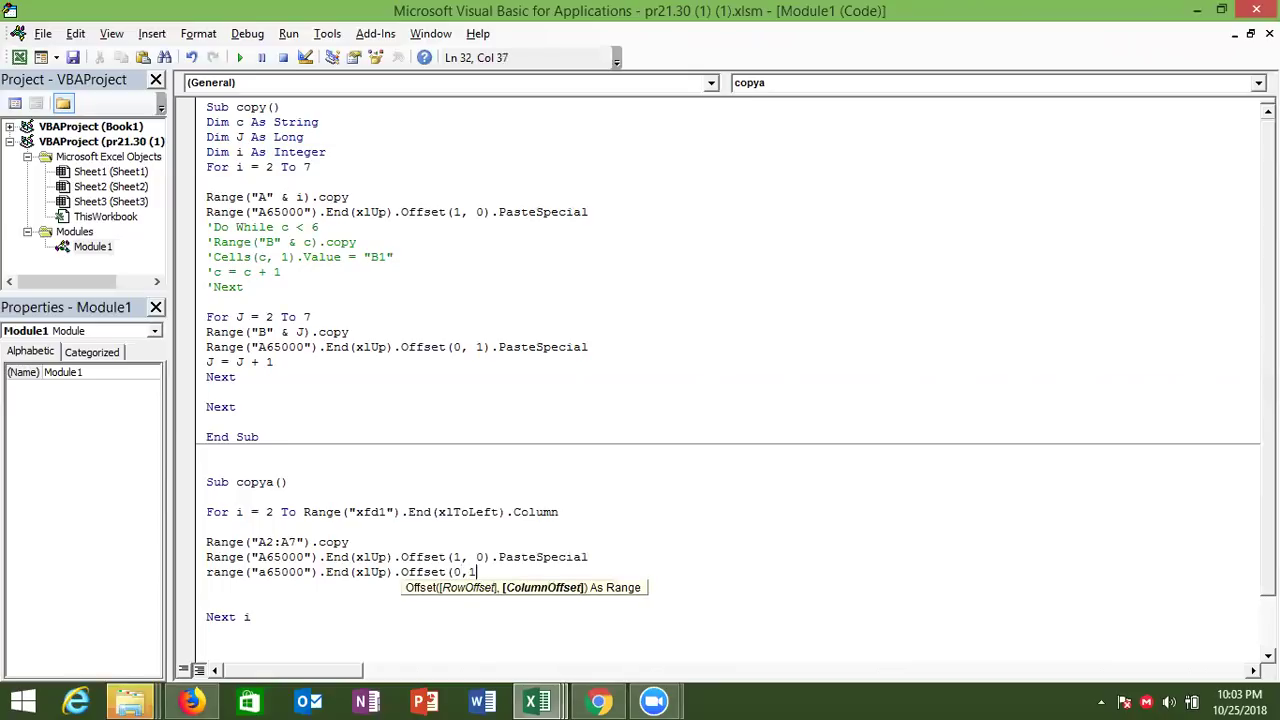
pyautogui.write(').select')
# Finish the Select line, then trace it on Sheet1 from A23 up to A18 and across to B18.
pyautogui.press('Return')
pyautogui.hotkey('alt', 'F11')
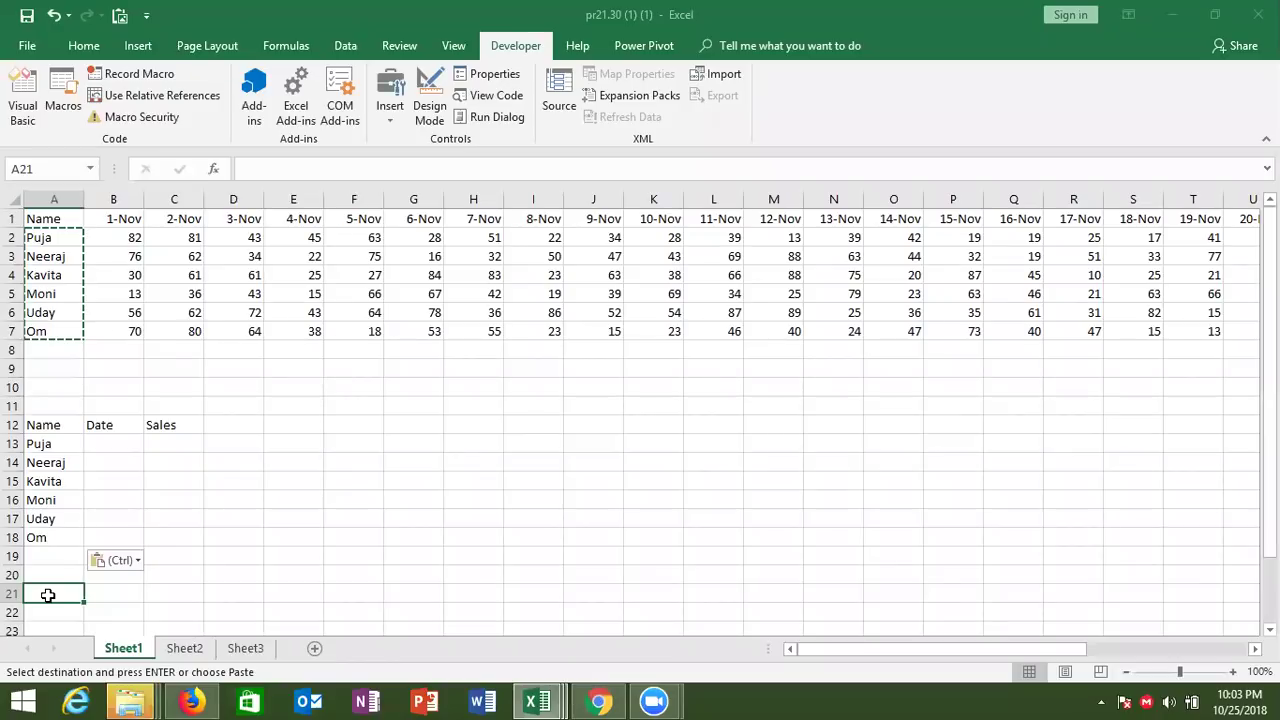
pyautogui.click(45, 628)
pyautogui.hotkey('ctrl', 'Up')
pyautogui.press('Right')
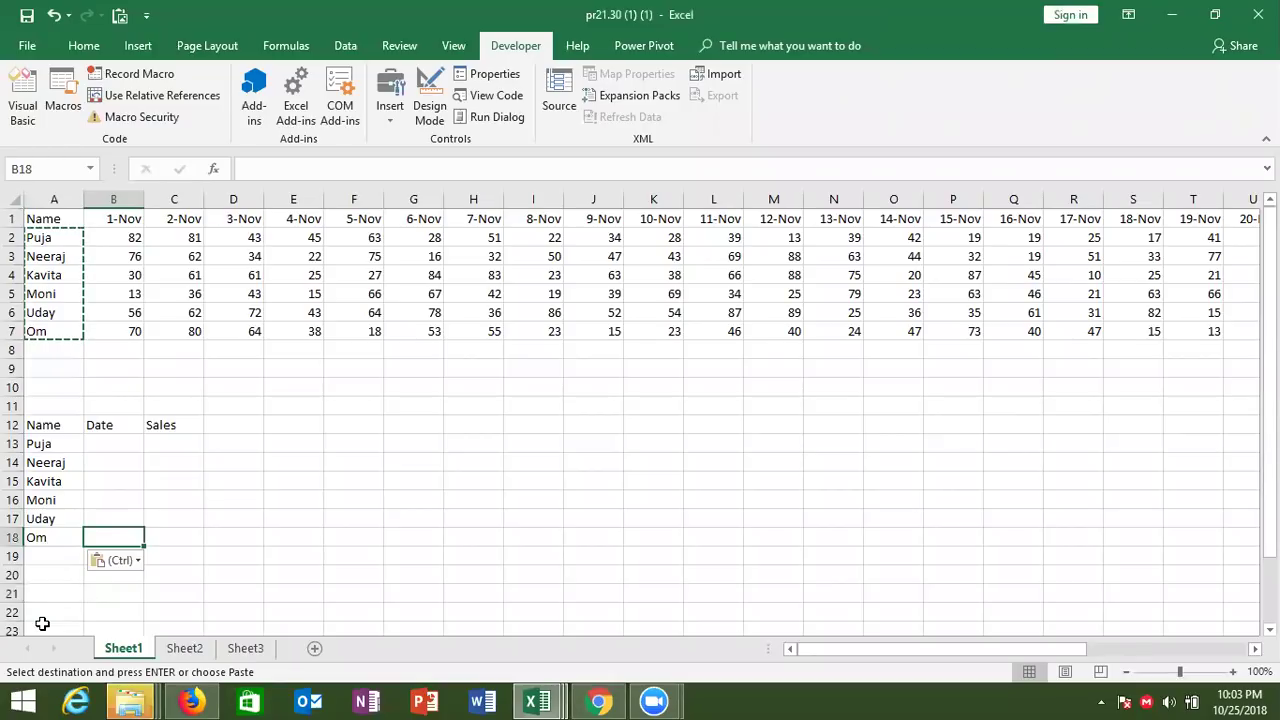
pyautogui.hotkey('alt', 'Tab')
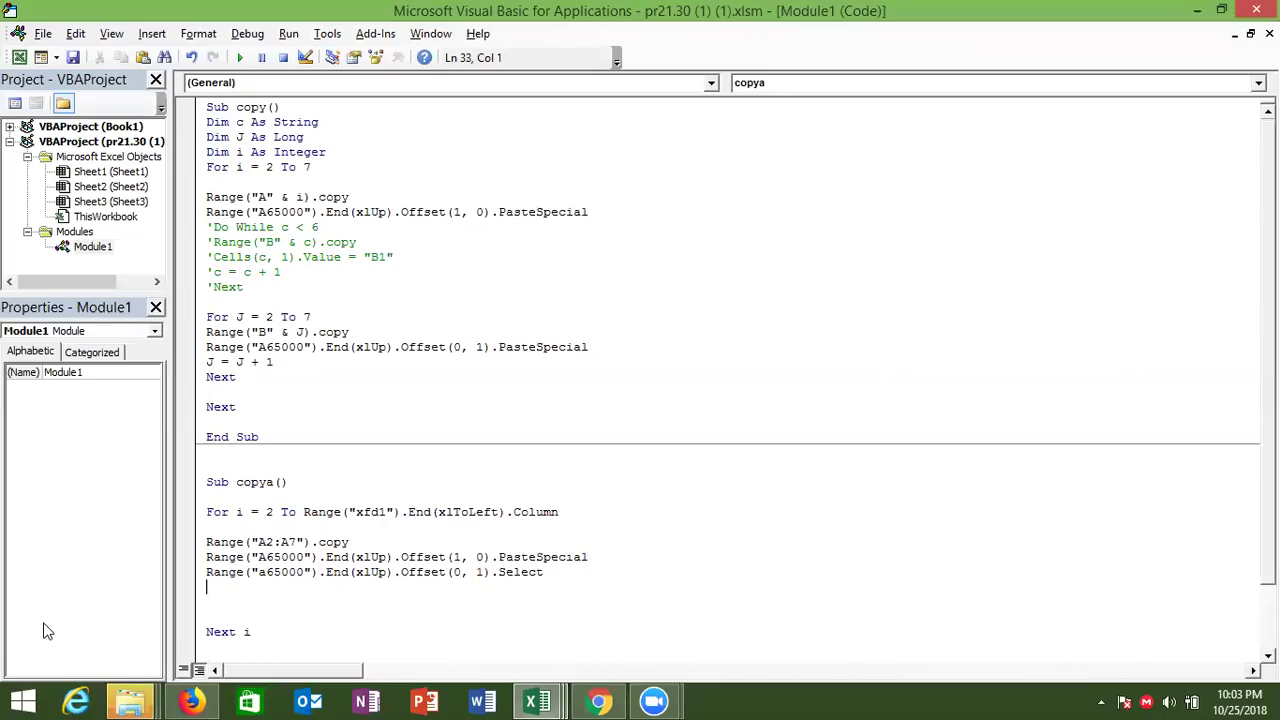
# Start the fourth line as Range(ActiveCell, ActiveCell.End(xlUp).
pyautogui.write('range')
pyautogui.write('(A')
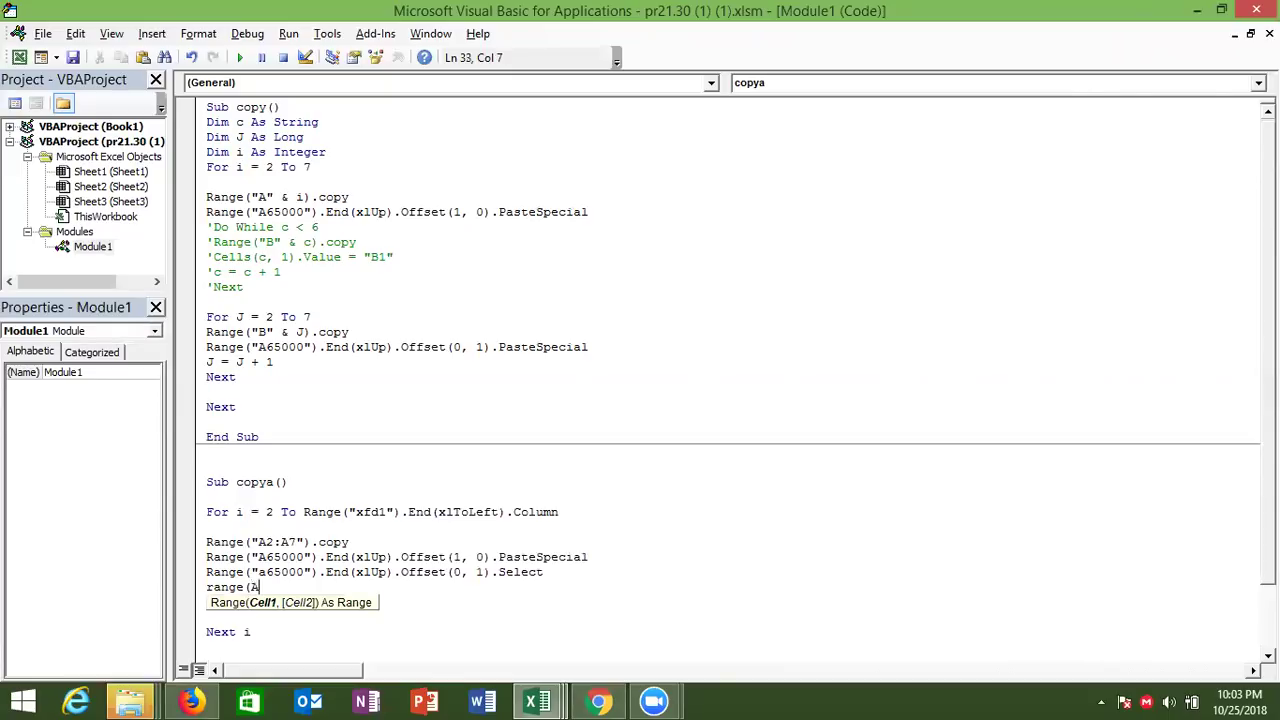
pyautogui.press('BackSpace')
pyautogui.write('"A')
pyautogui.write('65')
pyautogui.press('BackSpace')
pyautogui.press('BackSpace')
pyautogui.write('activecell,activecell')
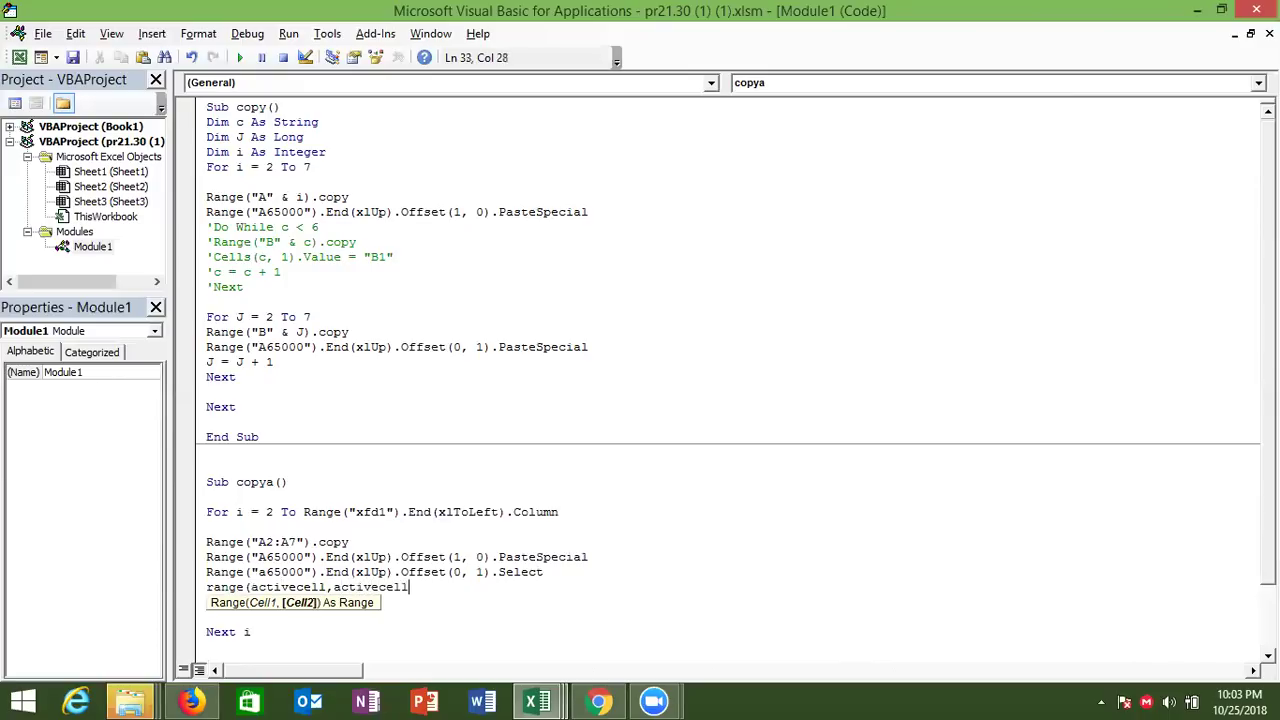
pyautogui.write('.end')
pyautogui.press('Tab')
pyautogui.write('(')
pyautogui.press('Down')
pyautogui.press('Down')
pyautogui.press('Down')
pyautogui.press('Tab')
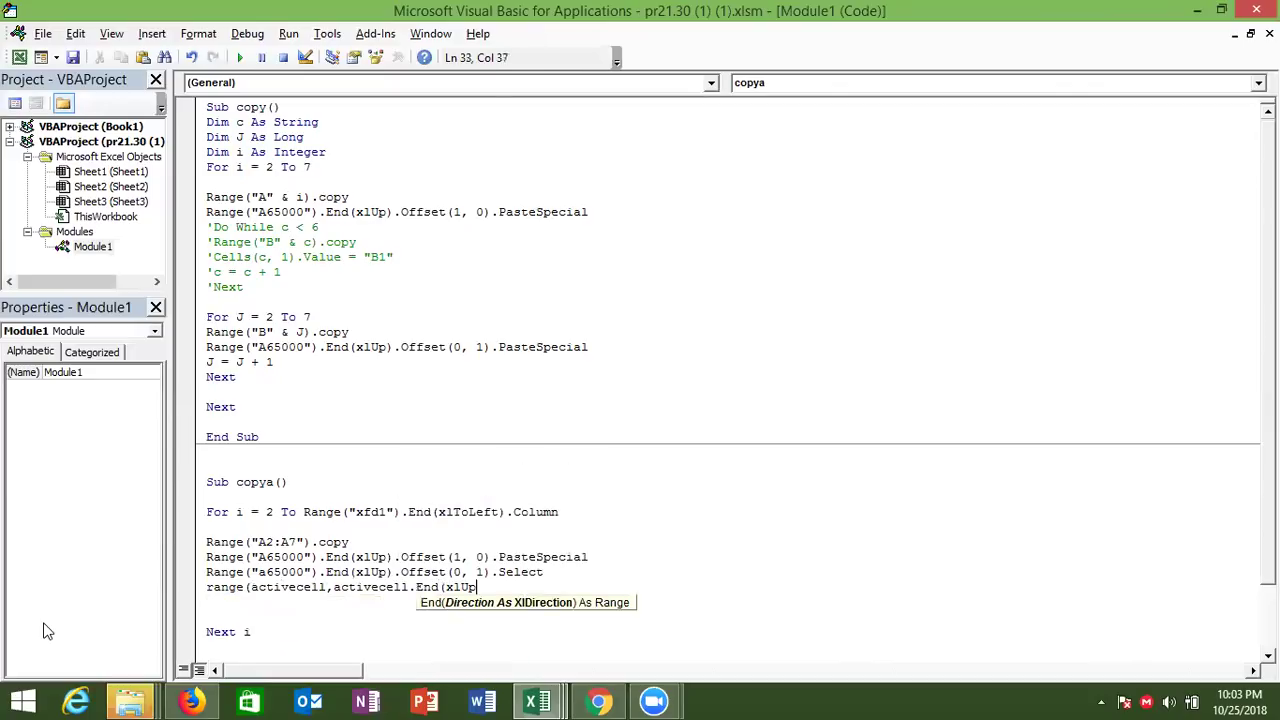
# Complete it with .Offset(1, 0)).Value = Cells(1, i).Value.
pyautogui.write(').')
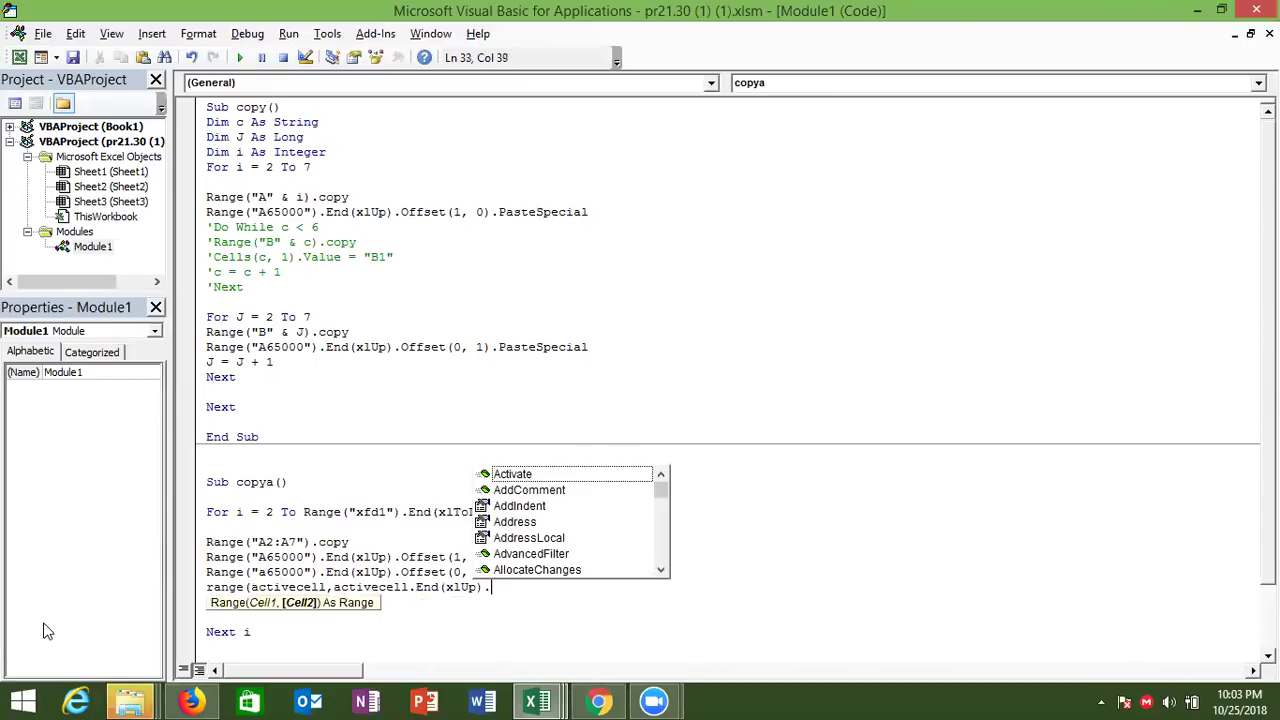
pyautogui.write('of')
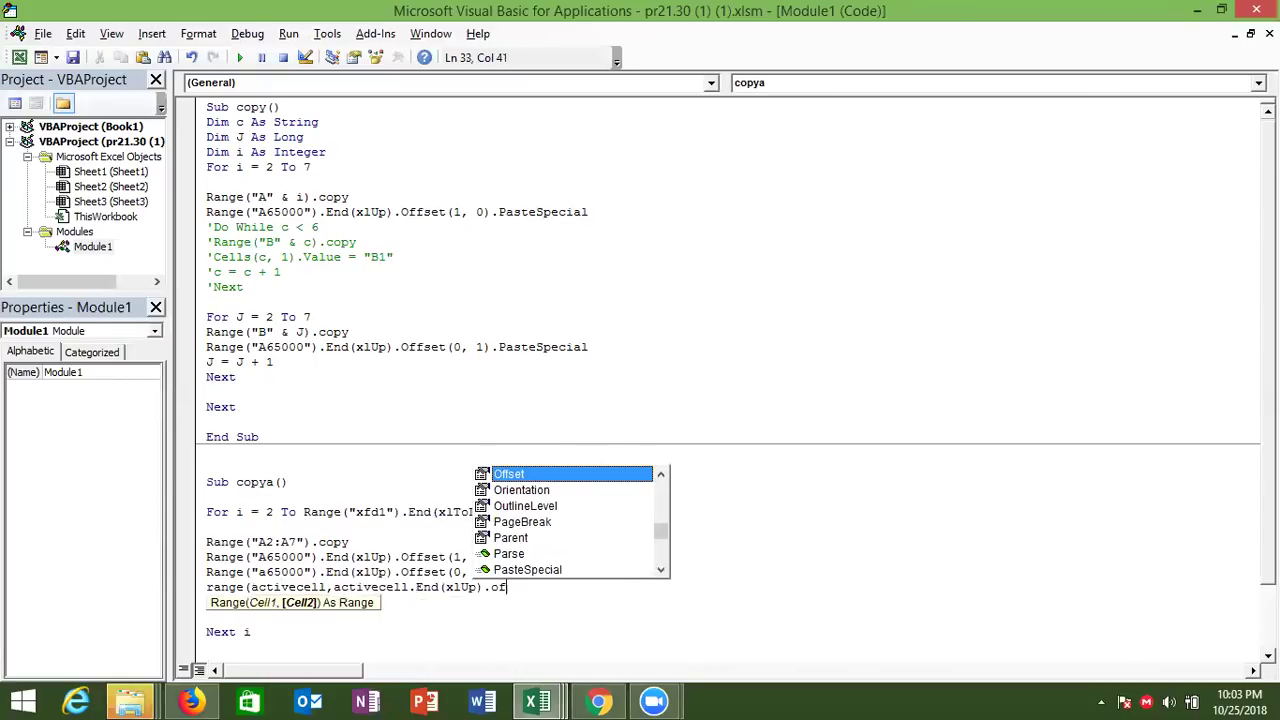
pyautogui.press('Tab')
pyautogui.write('(1,0)).')
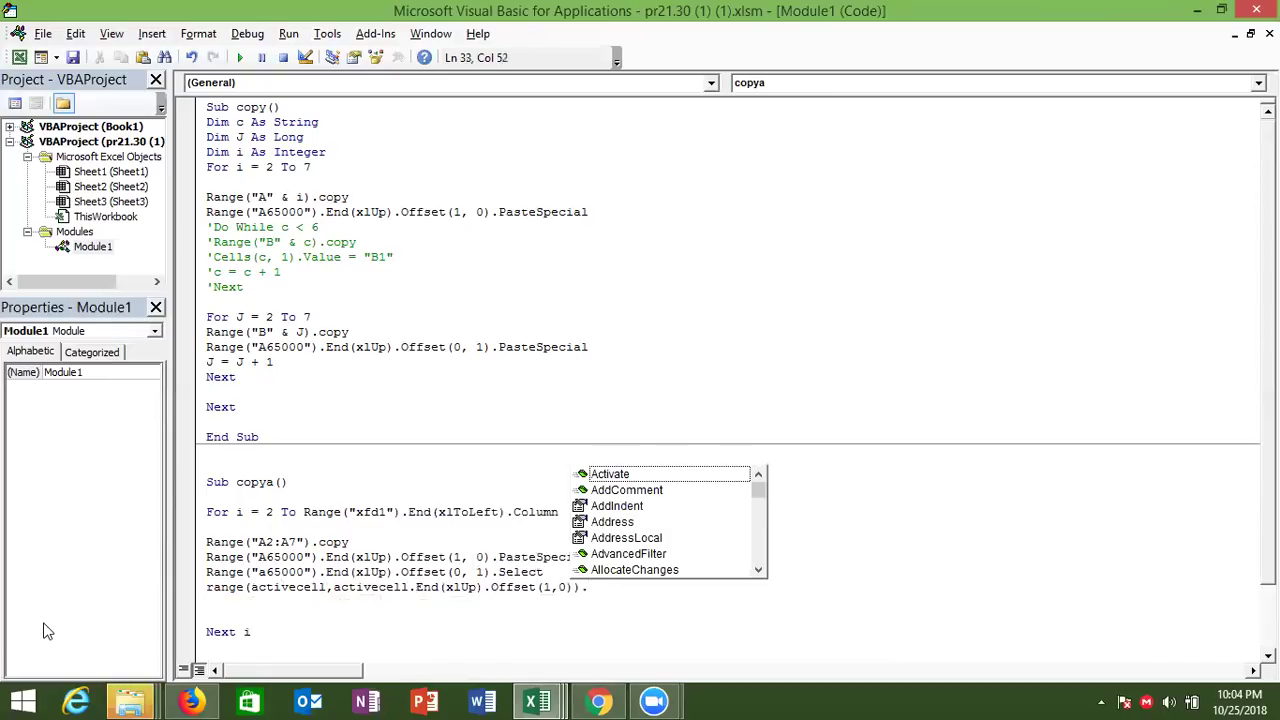
pyautogui.write('v')
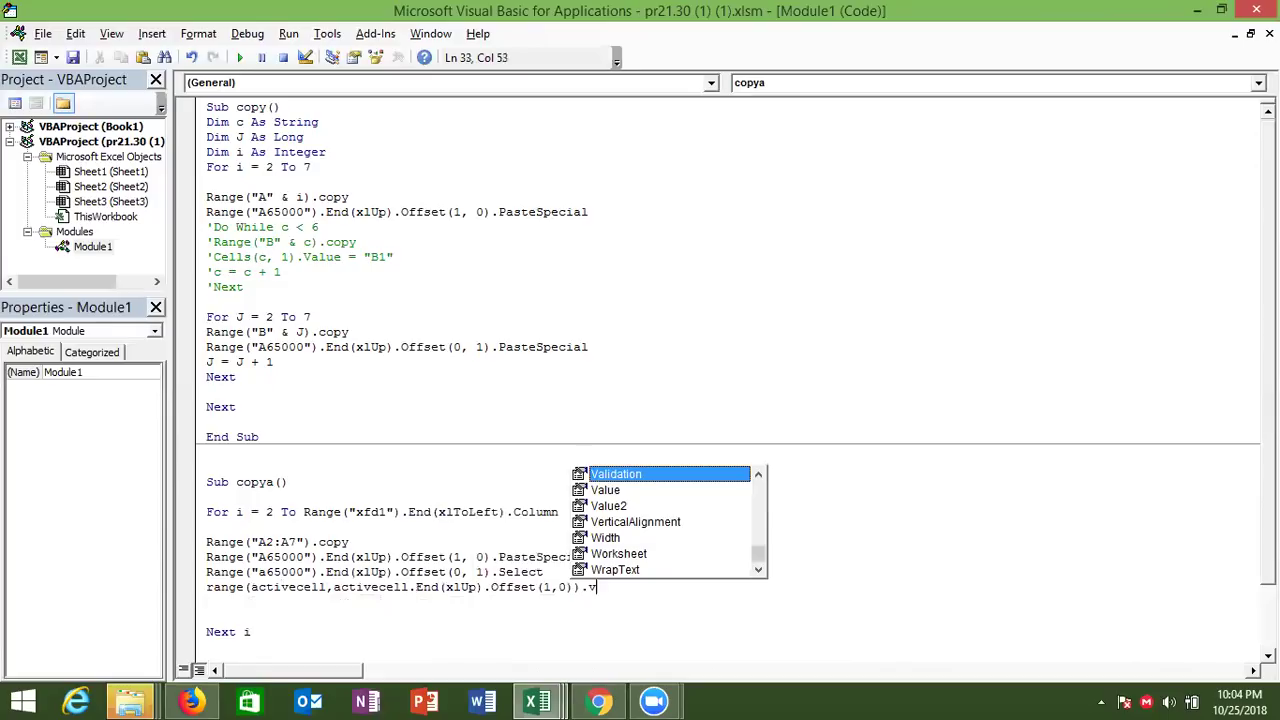
pyautogui.press('Down')
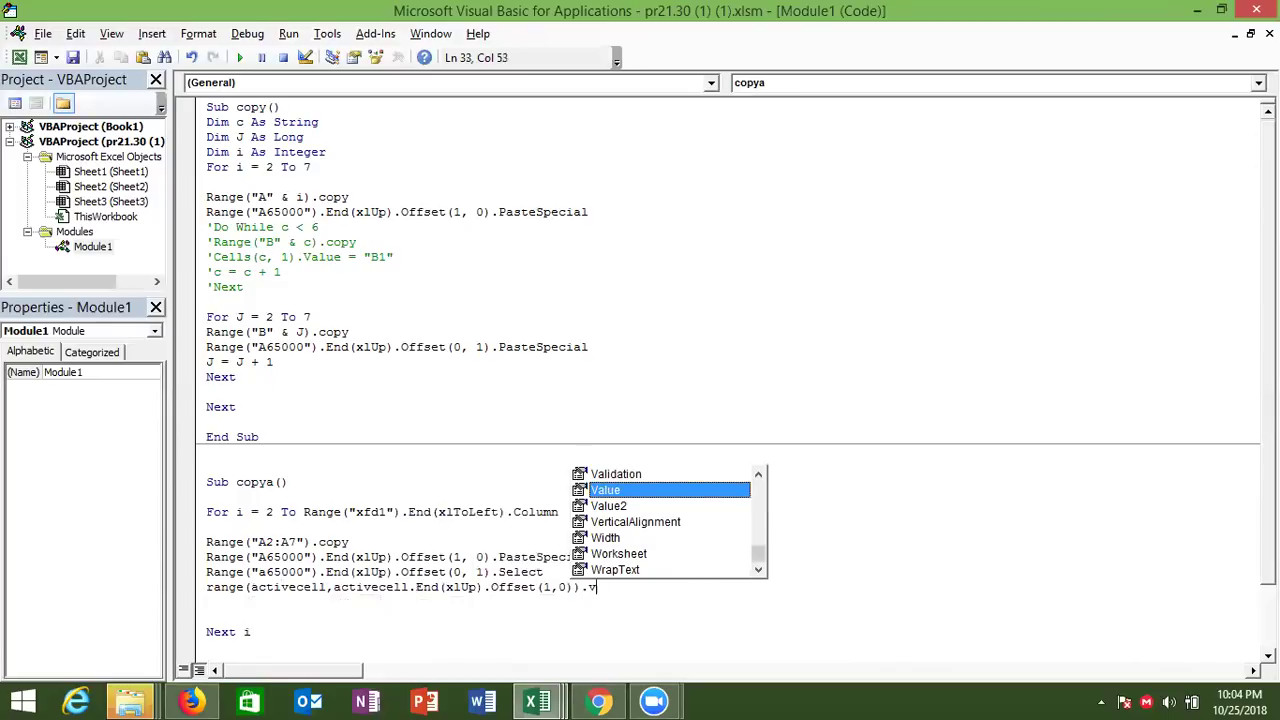
pyautogui.press('Tab')
pyautogui.write('=cells')
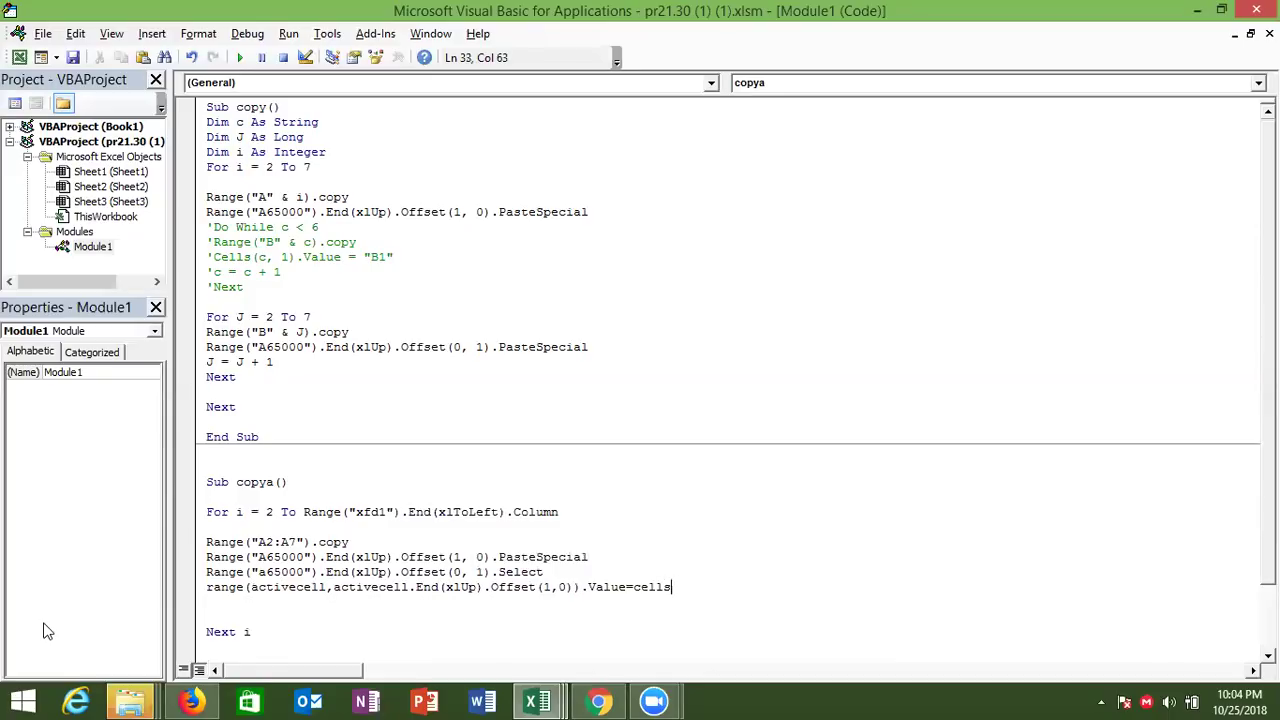
pyautogui.write('(1,')
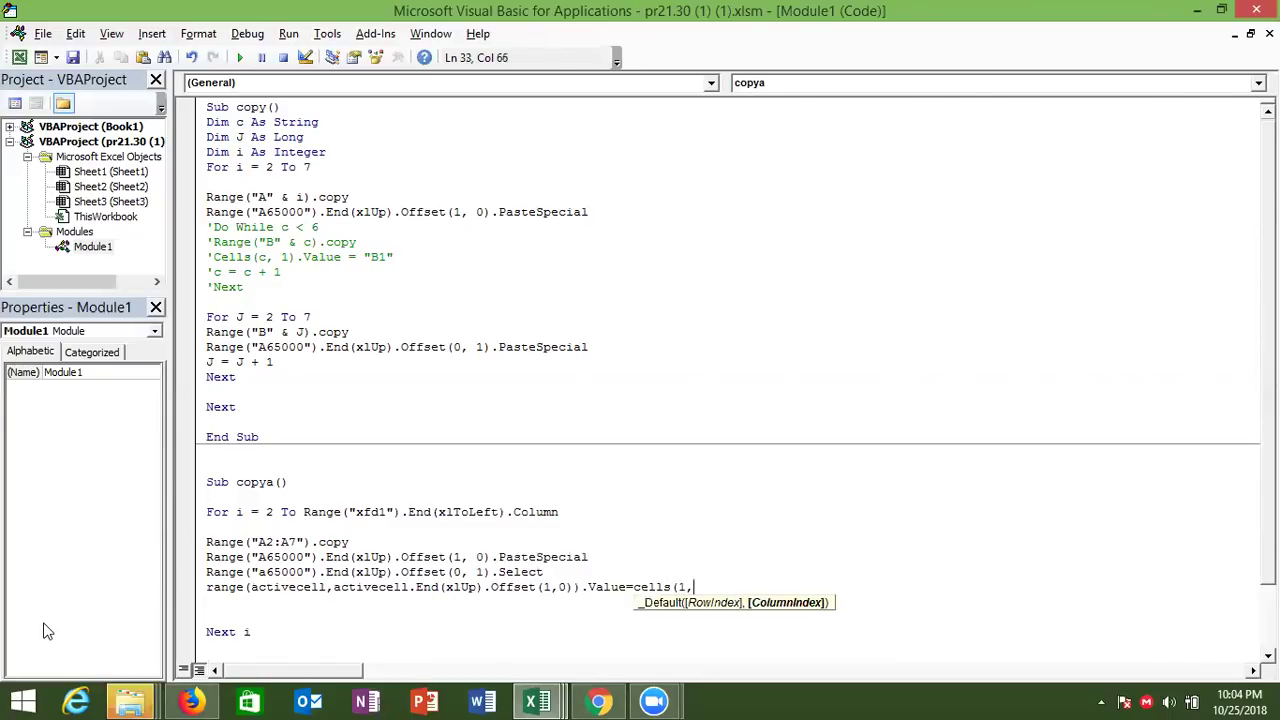
pyautogui.write('i')
pyautogui.write(').value')
pyautogui.click(271, 606)
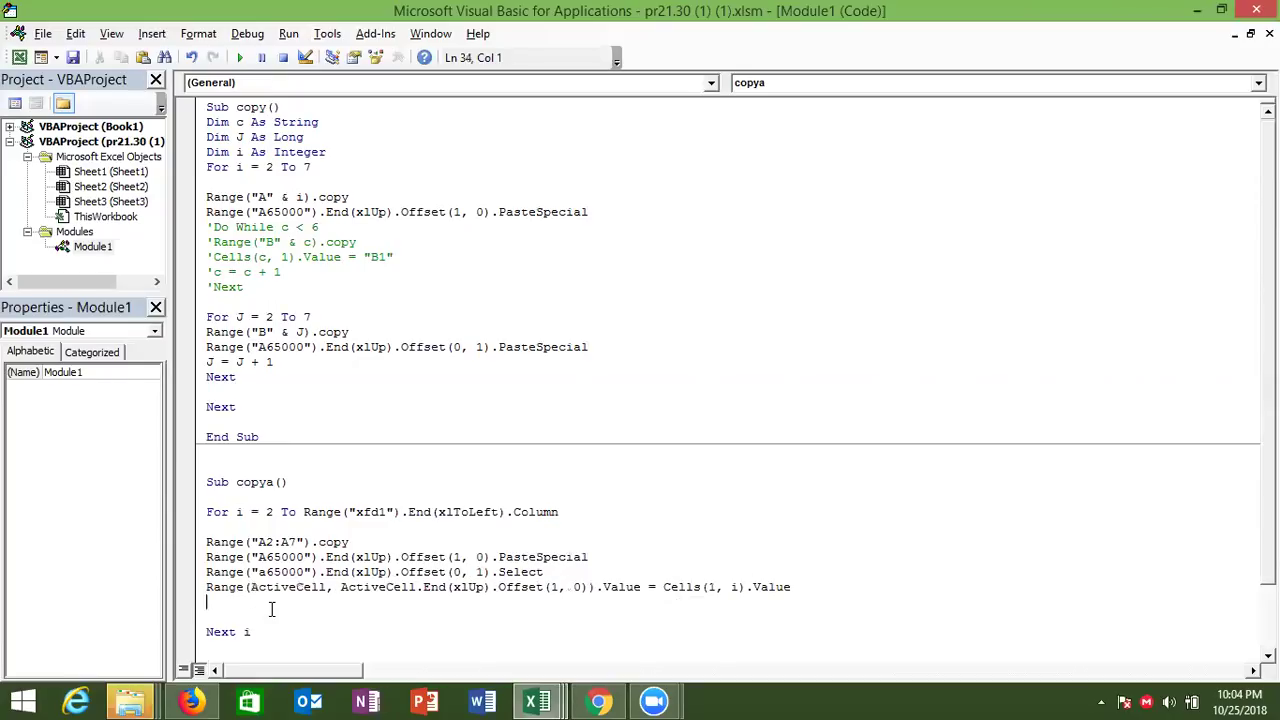
pyautogui.hotkey('alt', 'F11')
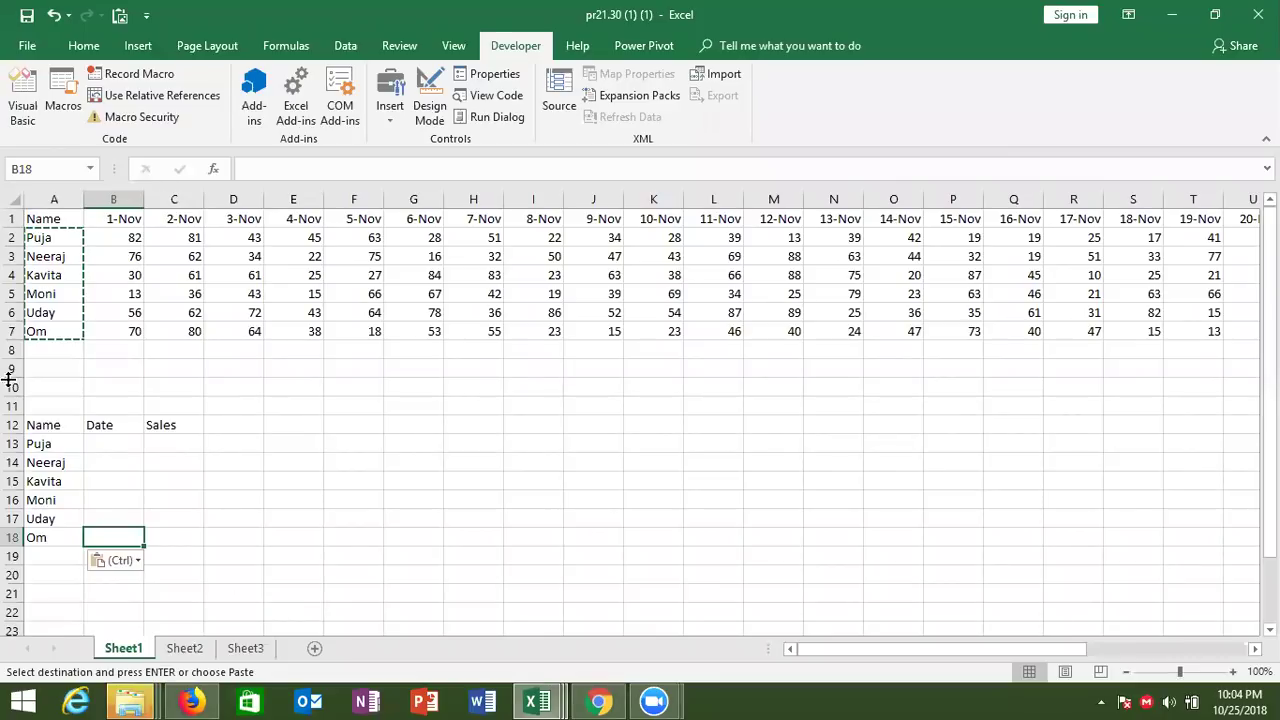
# Copy the 1-Nov date from B1 and paste it into Date cells B13:B18.
pyautogui.click(110, 219)
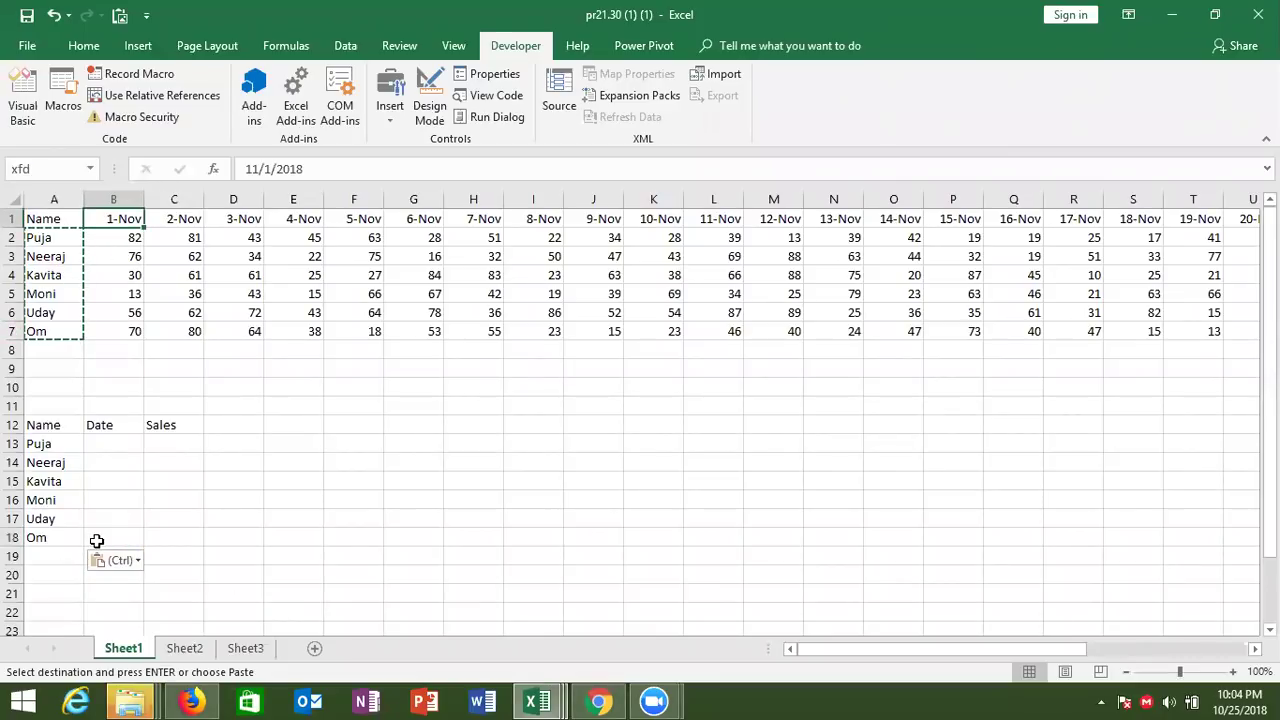
pyautogui.moveTo(96, 540); pyautogui.dragTo(100, 445)
pyautogui.moveTo(96, 540); pyautogui.dragTo(100, 445)
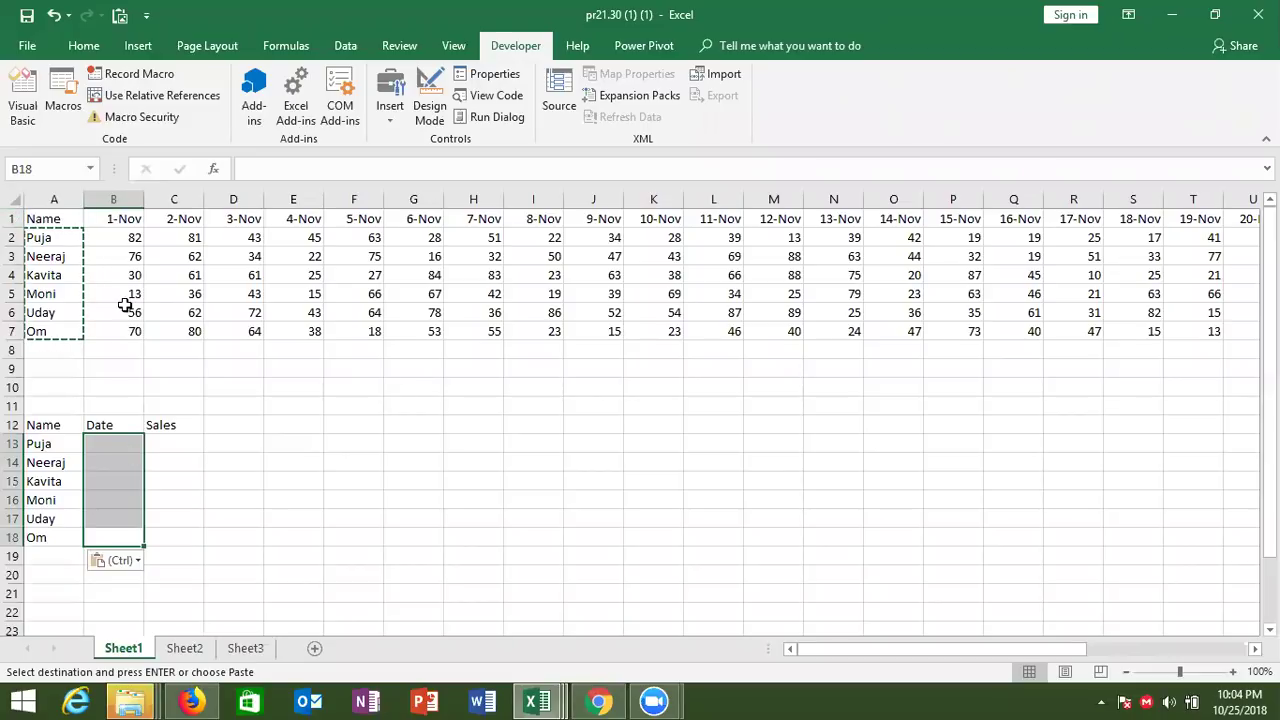
pyautogui.click(116, 222)
pyautogui.hotkey('ctrl', 'c')
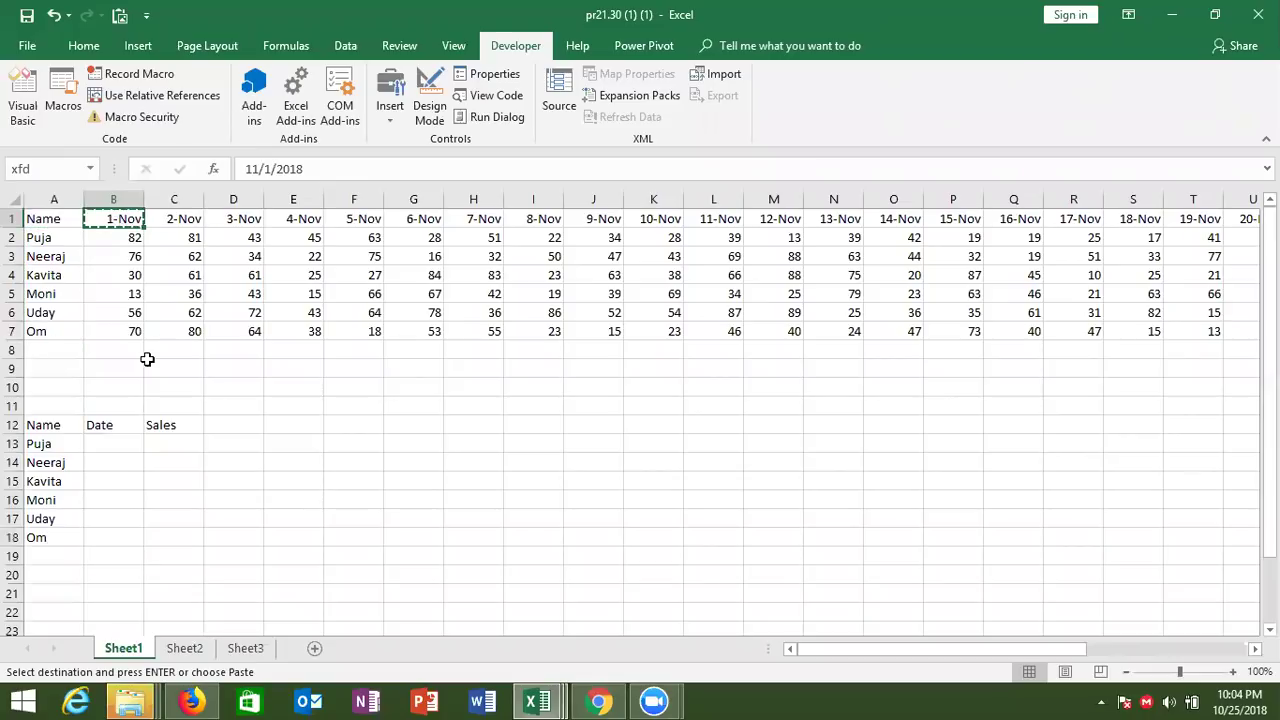
pyautogui.click(112, 444)
pyautogui.moveTo(112, 494); pyautogui.dragTo(112, 530)
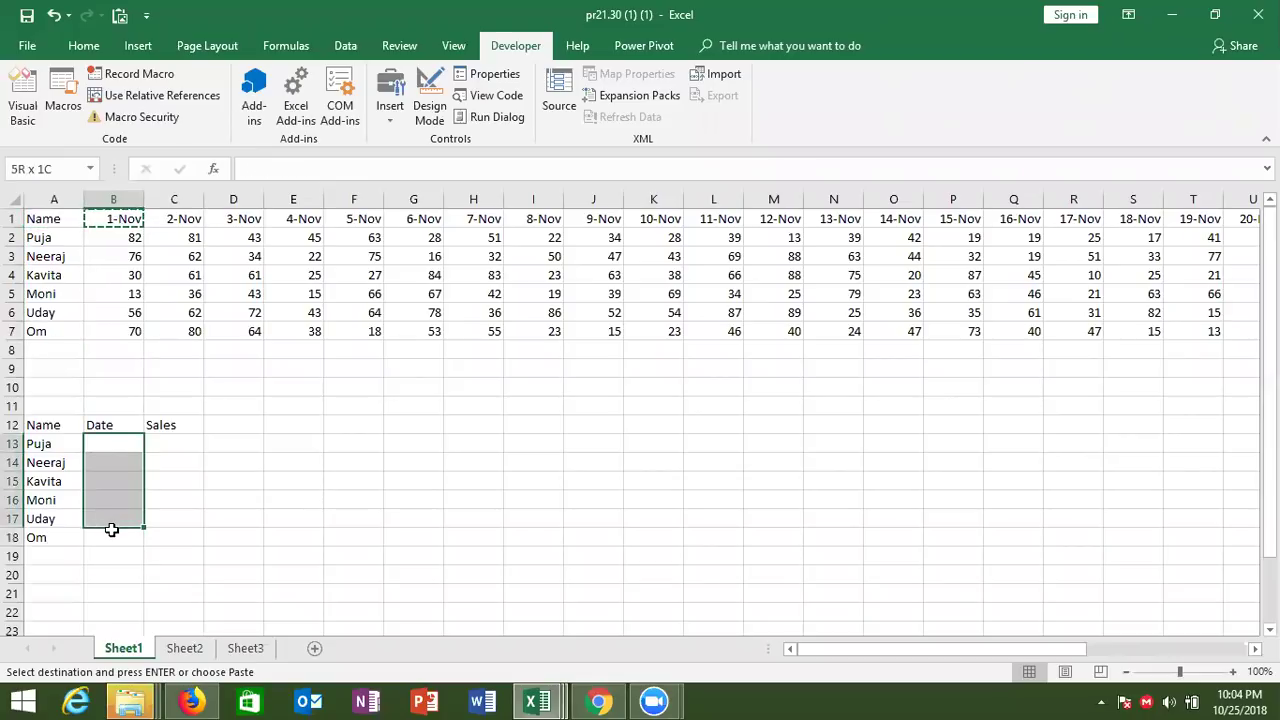
pyautogui.hotkey('ctrl', 'v')
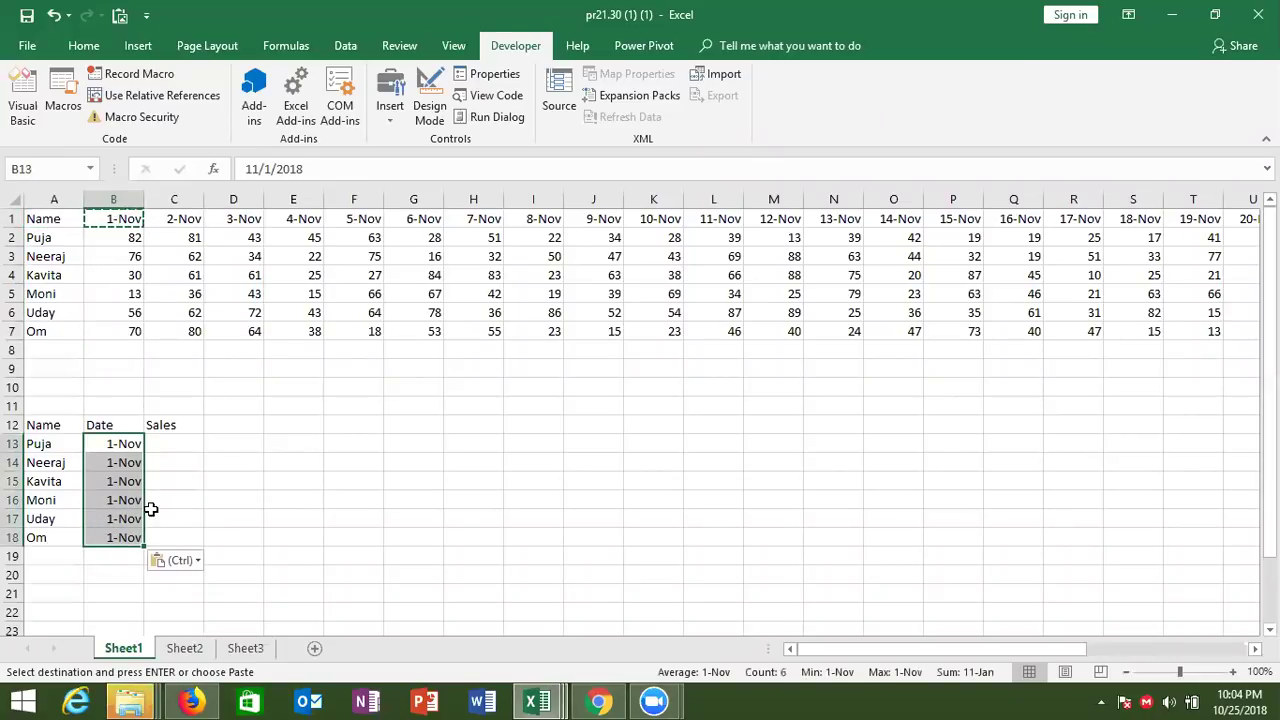
pyautogui.click(150, 515)
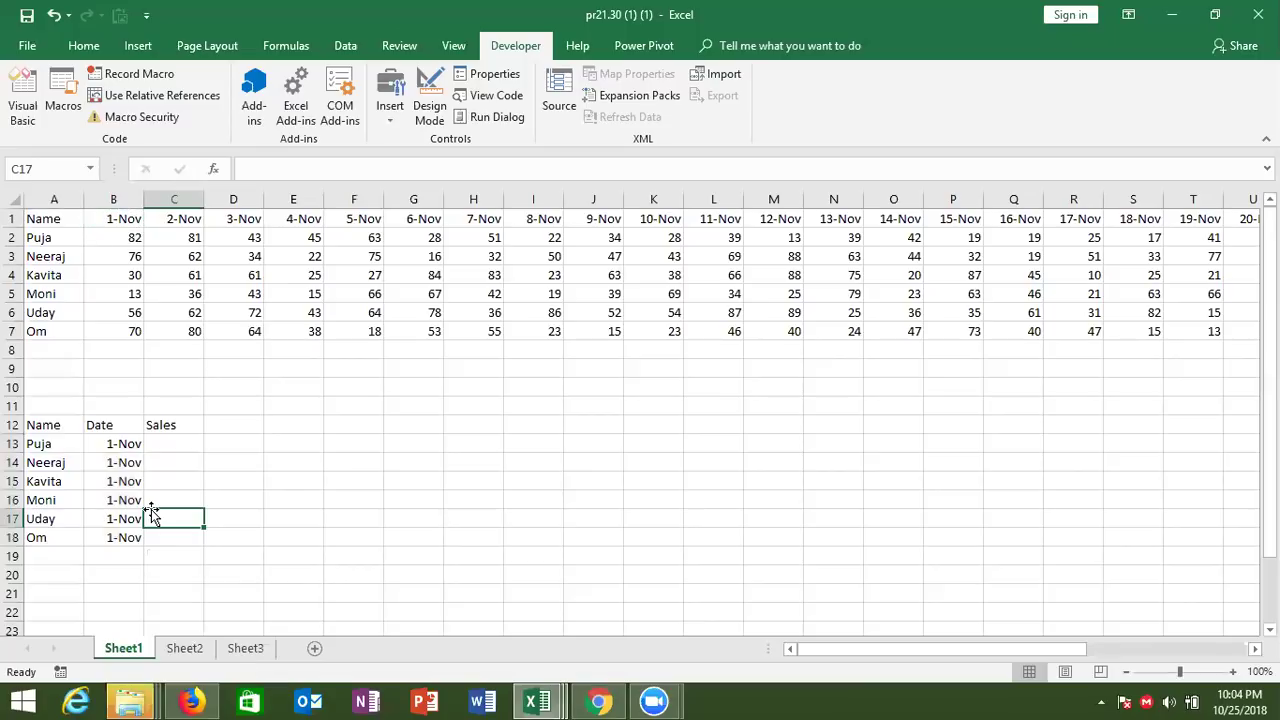
pyautogui.click(120, 234)
# Add Range(Cells(2,i),Cells(7,i)).Copy above Next i to copy the day's six sales figures.
pyautogui.hotkey('alt', 'F11')
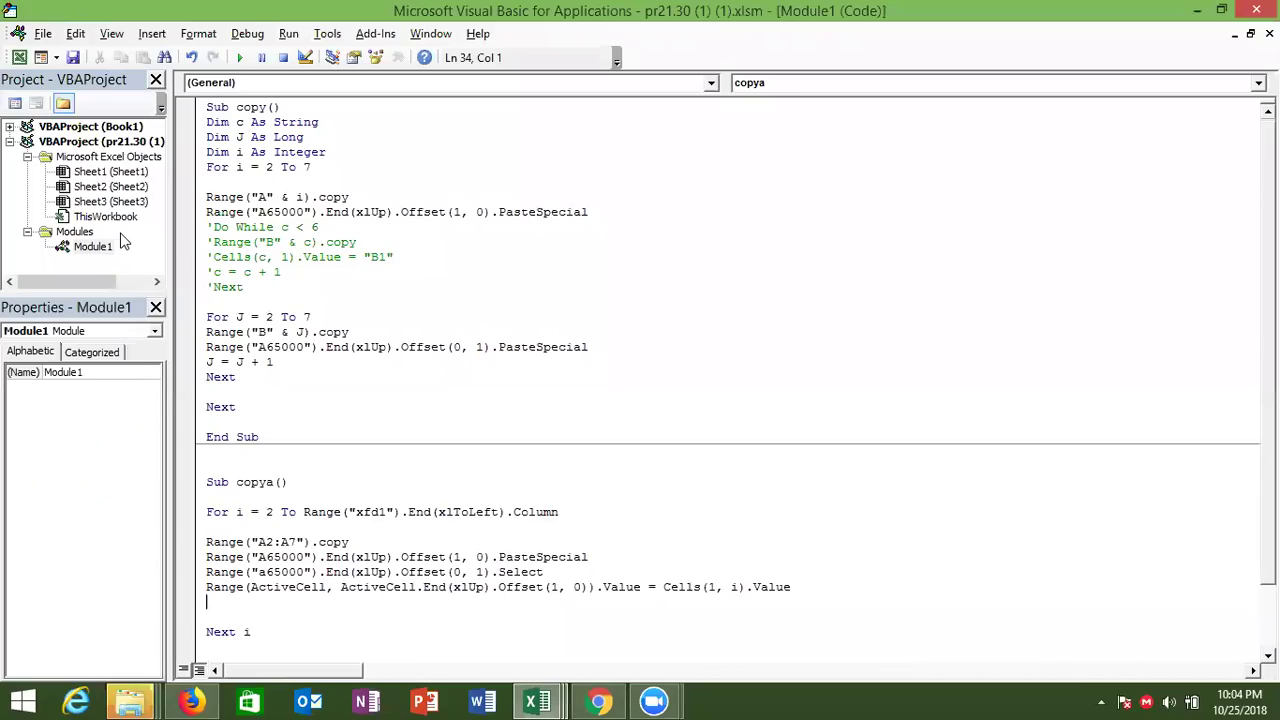
pyautogui.press('Return')
pyautogui.press('Up')
pyautogui.write('range')
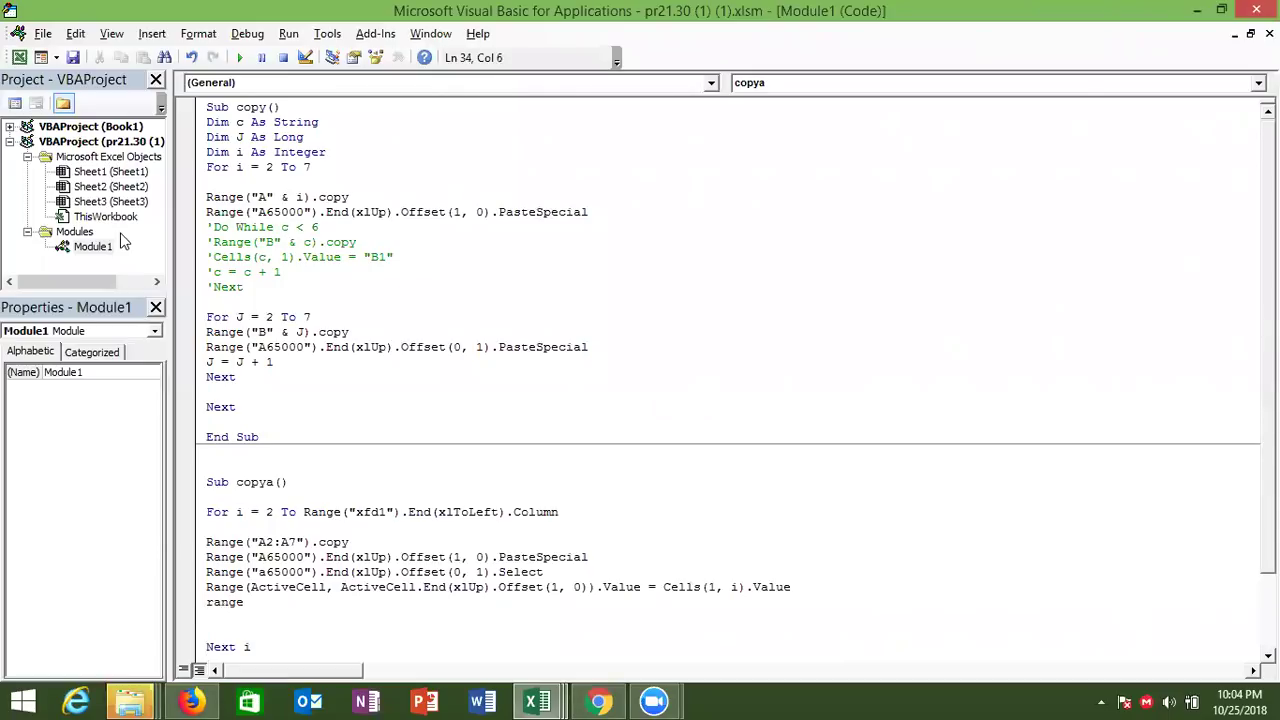
pyautogui.write('(cells(')
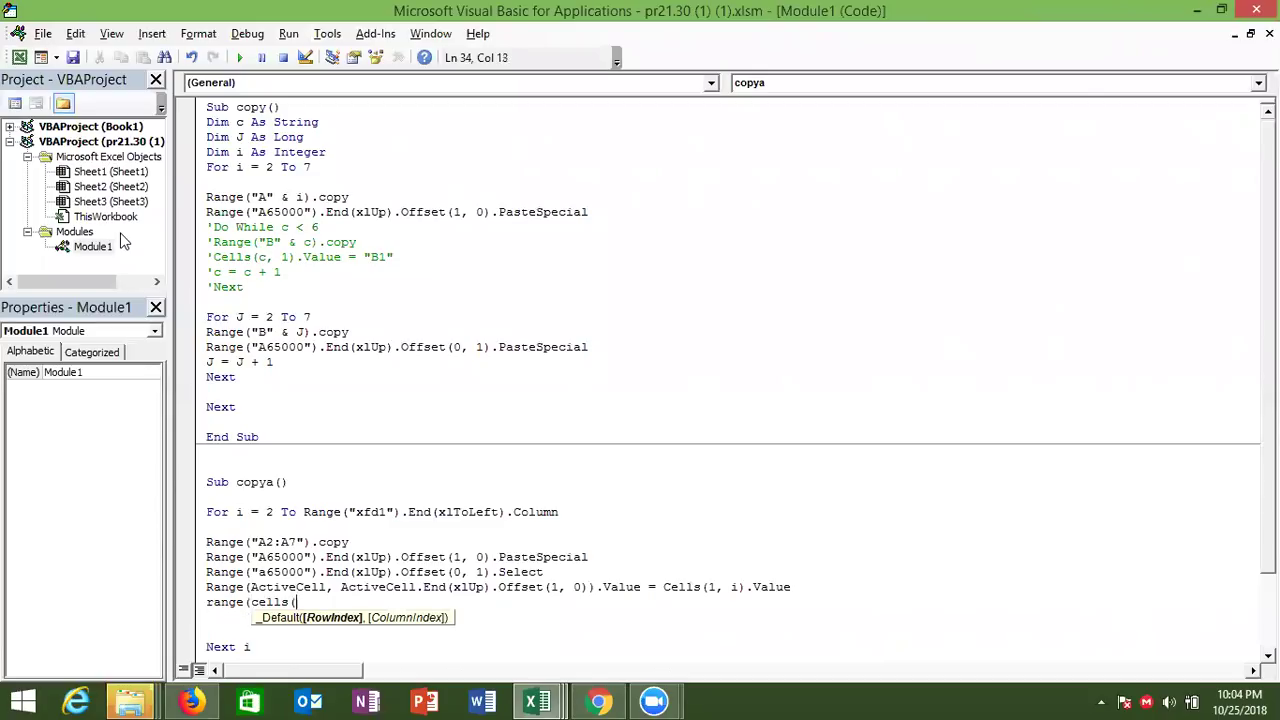
pyautogui.write('2,i)')
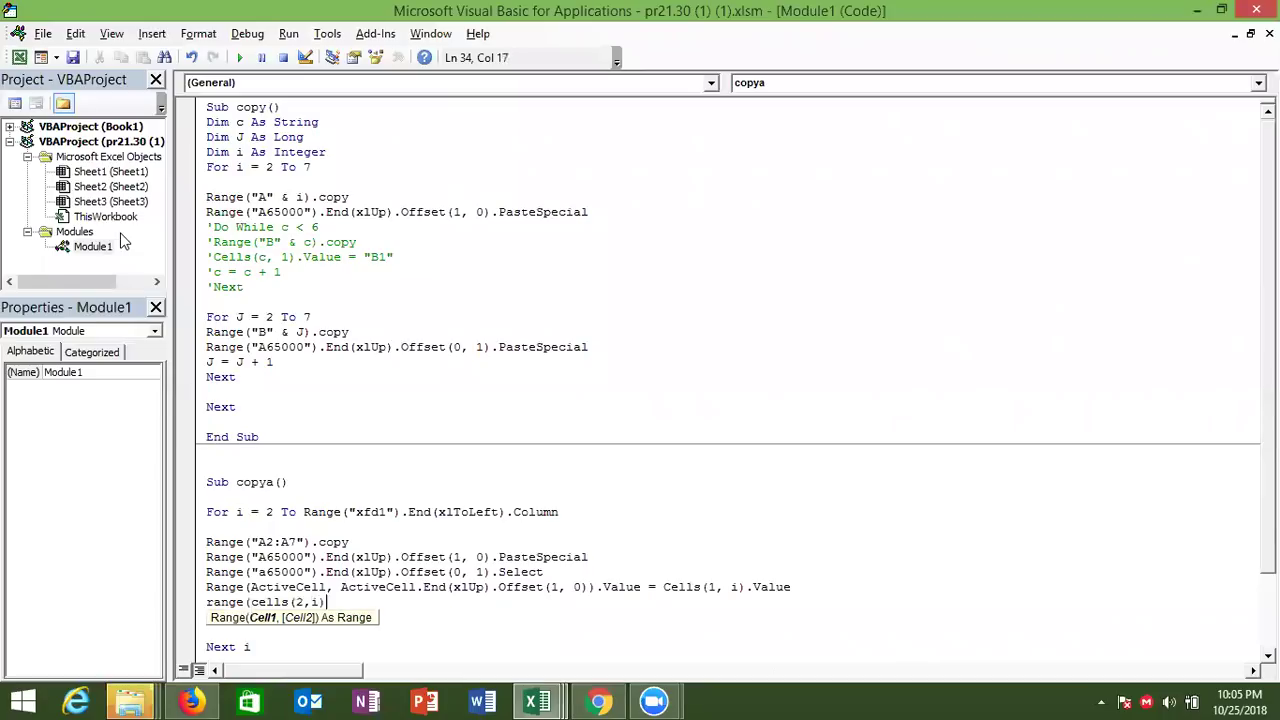
pyautogui.write(',cells(')
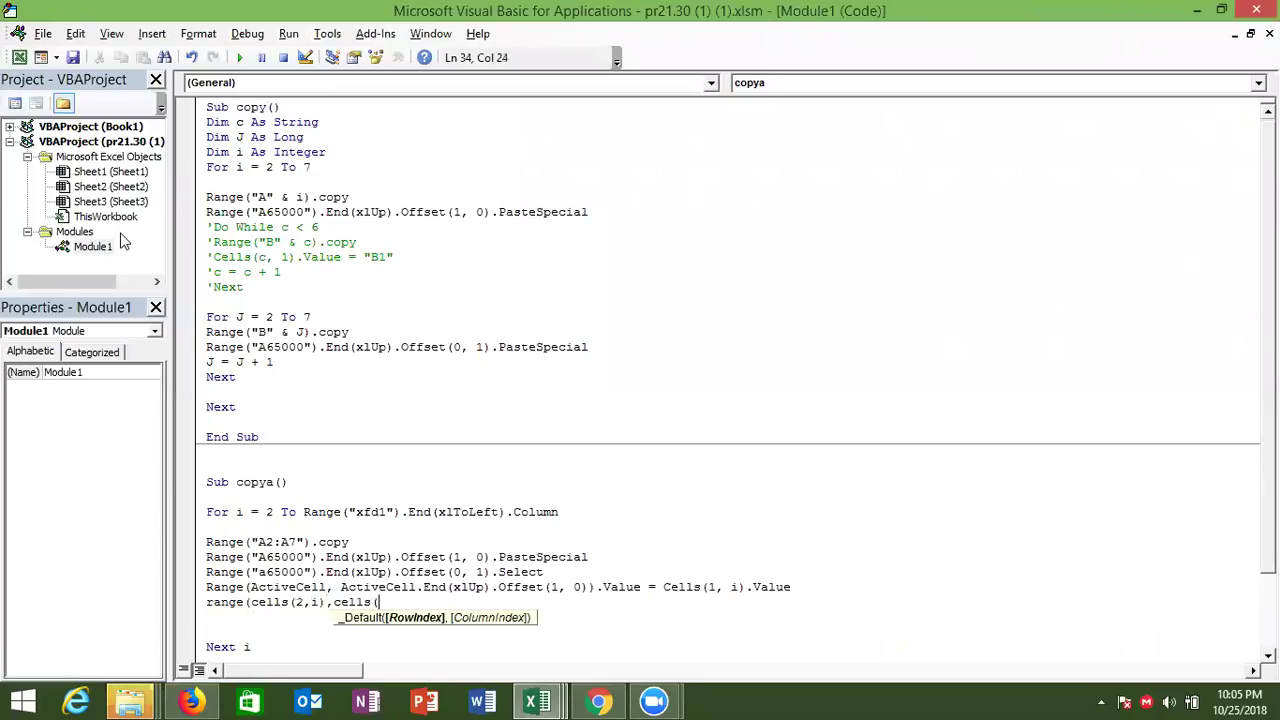
pyautogui.write('7')
pyautogui.write(',')
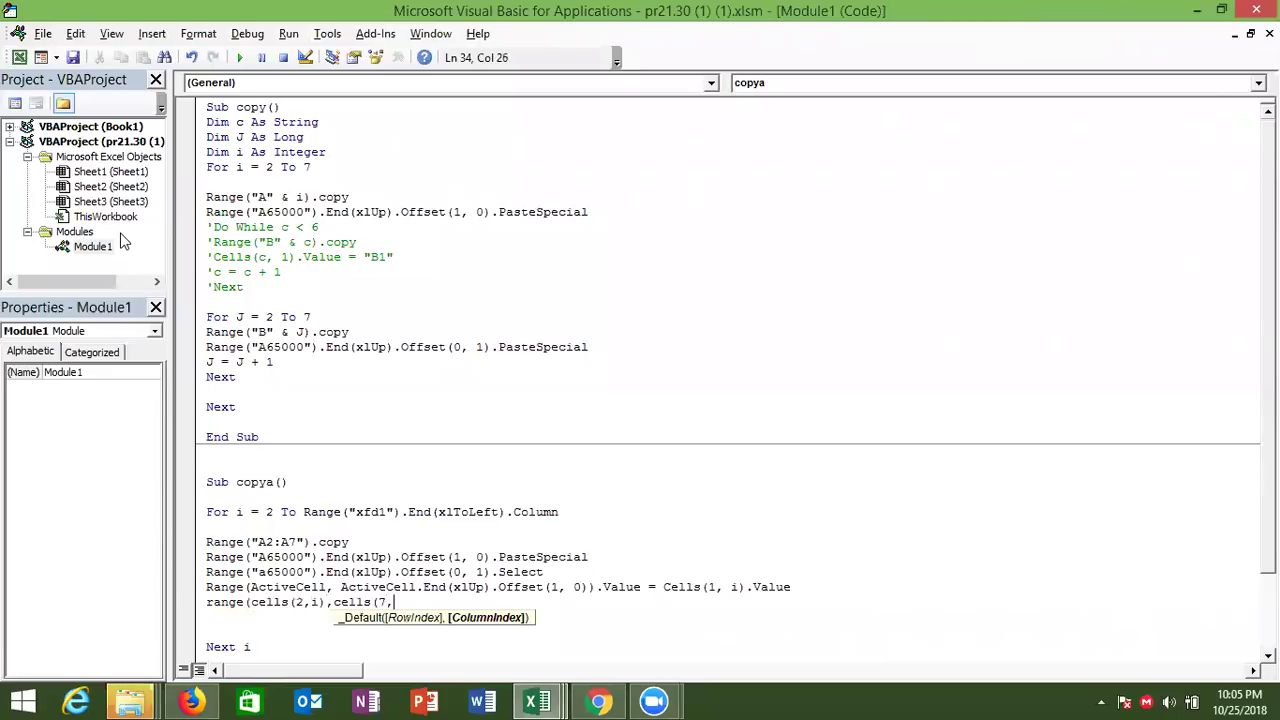
pyautogui.write('i')
pyautogui.write(')')
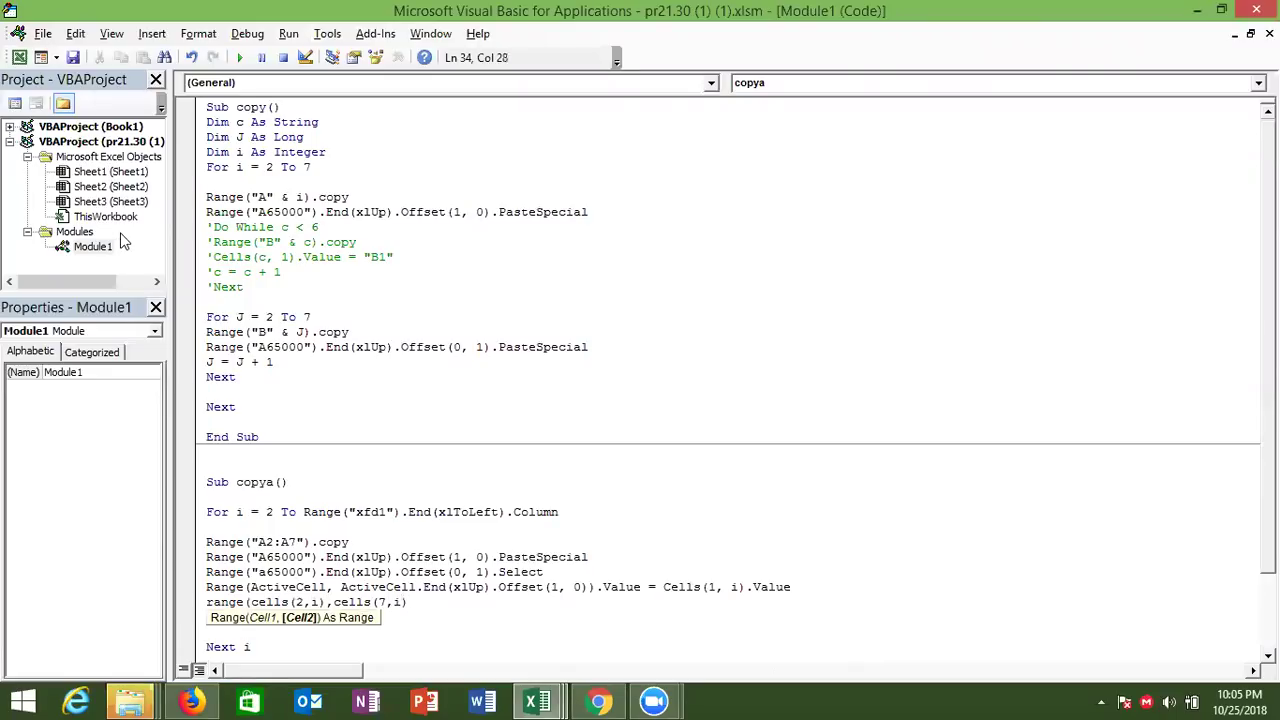
pyautogui.write(').')
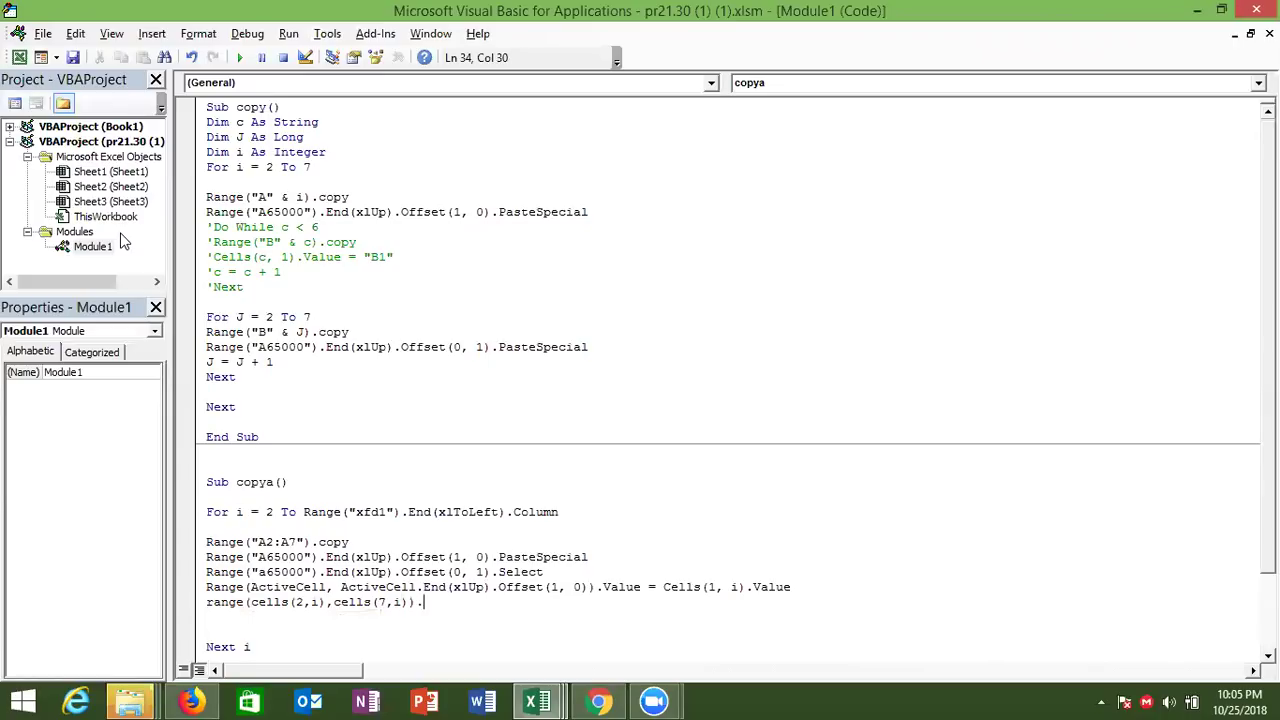
pyautogui.write('c')
pyautogui.press('Down')
pyautogui.press('Down')
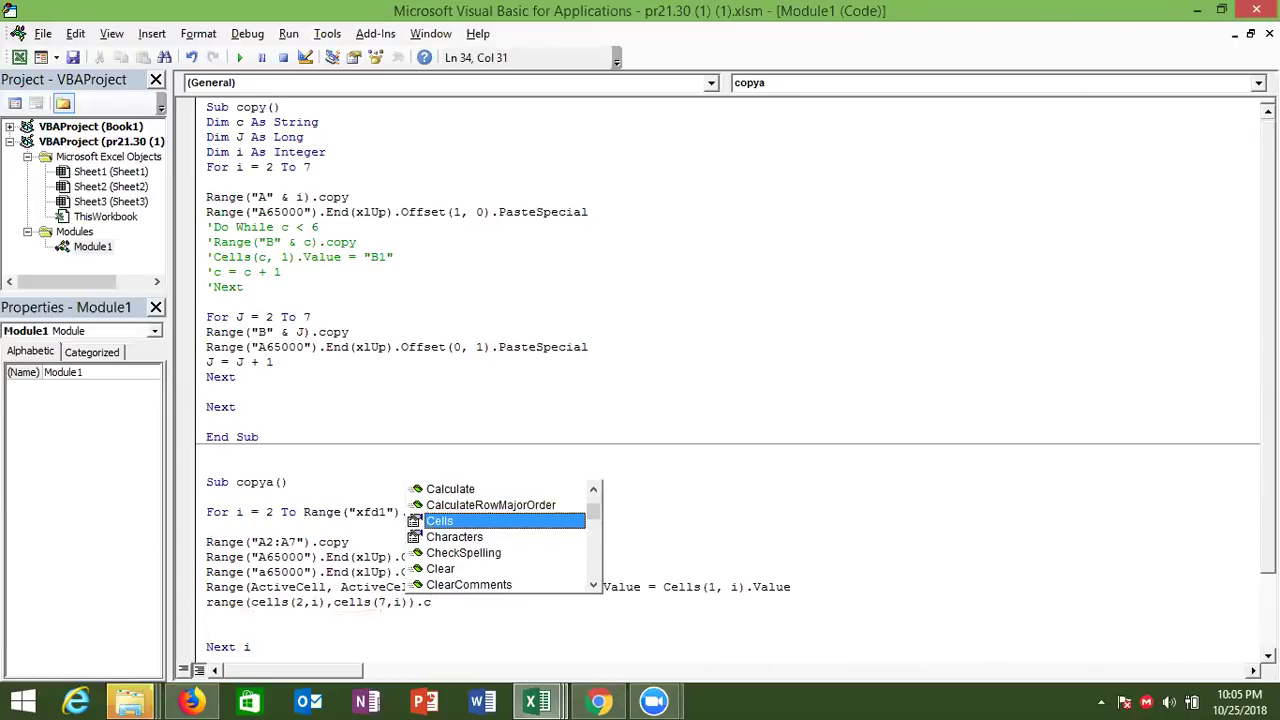
pyautogui.press('BackSpace')
pyautogui.press('BackSpace')
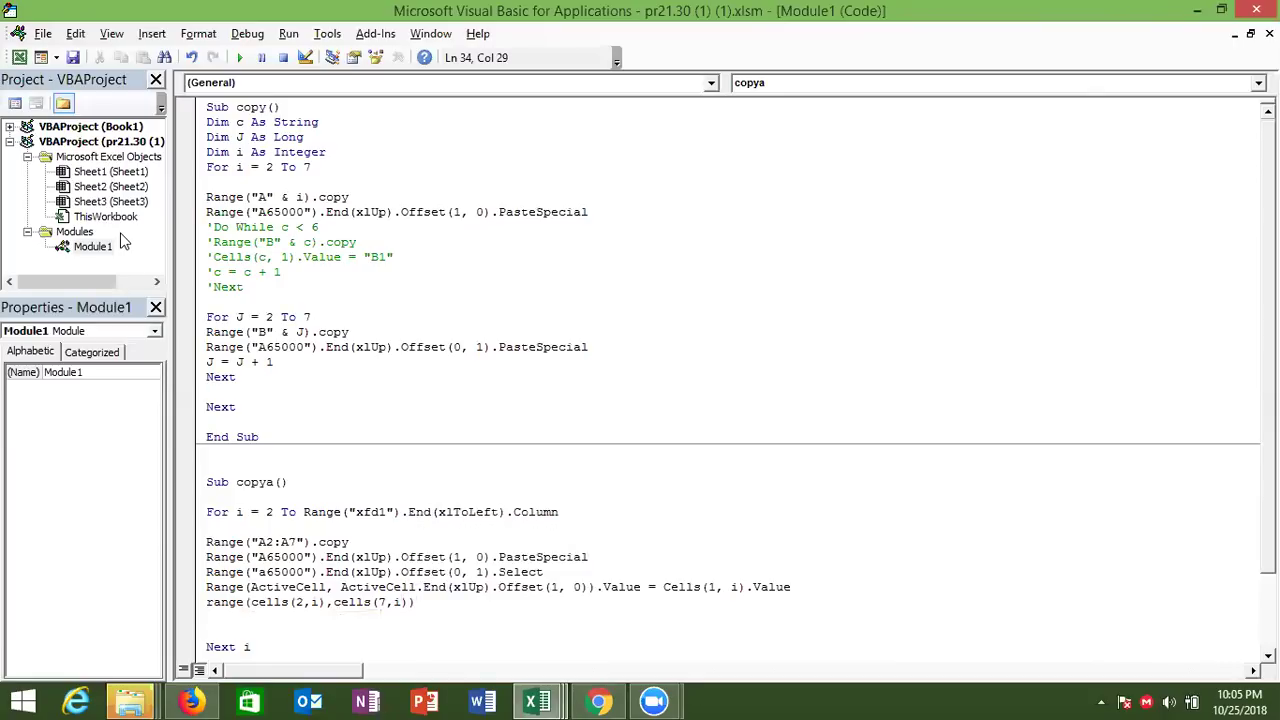
pyautogui.press('BackSpace')
pyautogui.write(').')
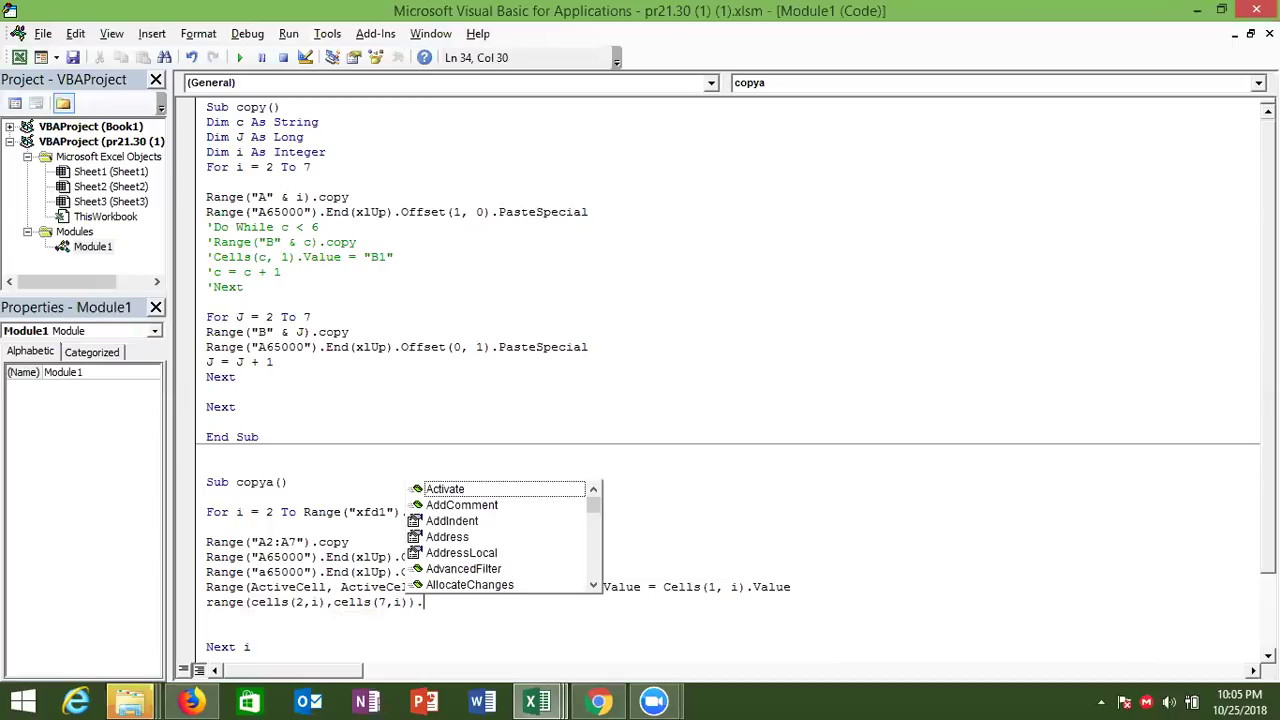
pyautogui.write('cop')
pyautogui.press('Tab')
pyautogui.press('Return')
# Add Range("c65000").End(xlUp).Offset(1,0).PasteSpecial to paste below column C's last cell.
pyautogui.write('range')
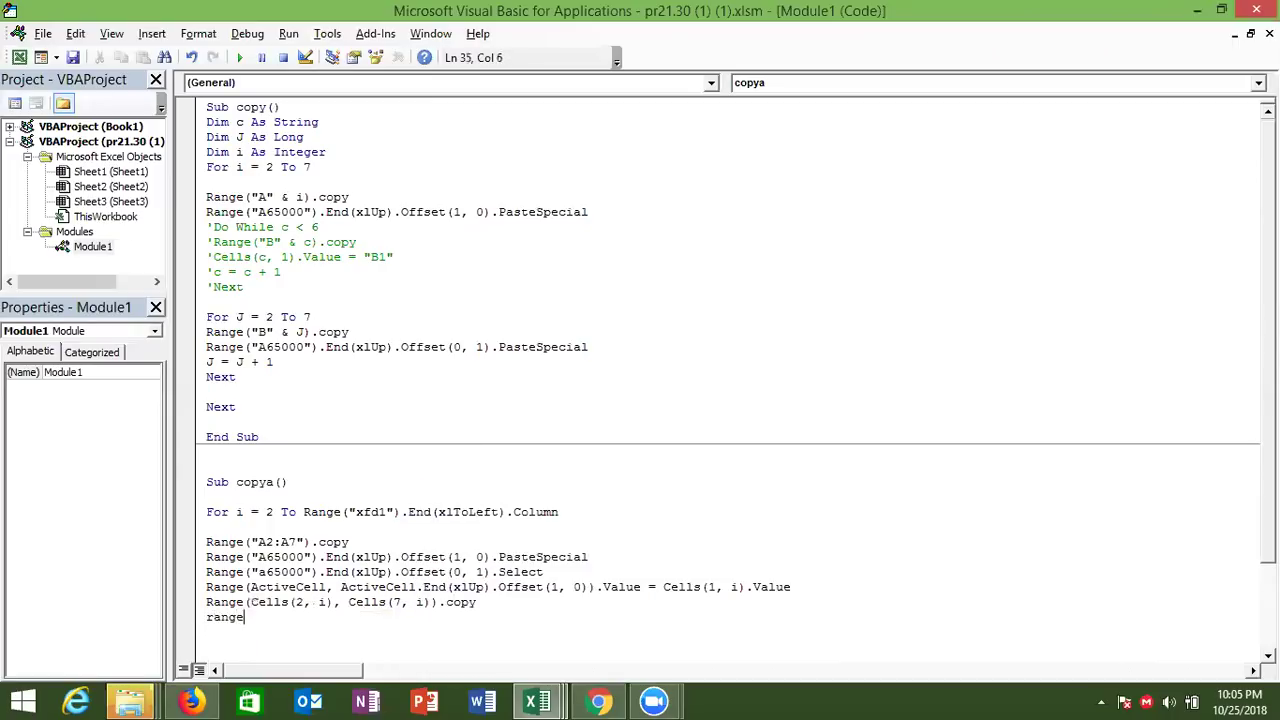
pyautogui.write('("')
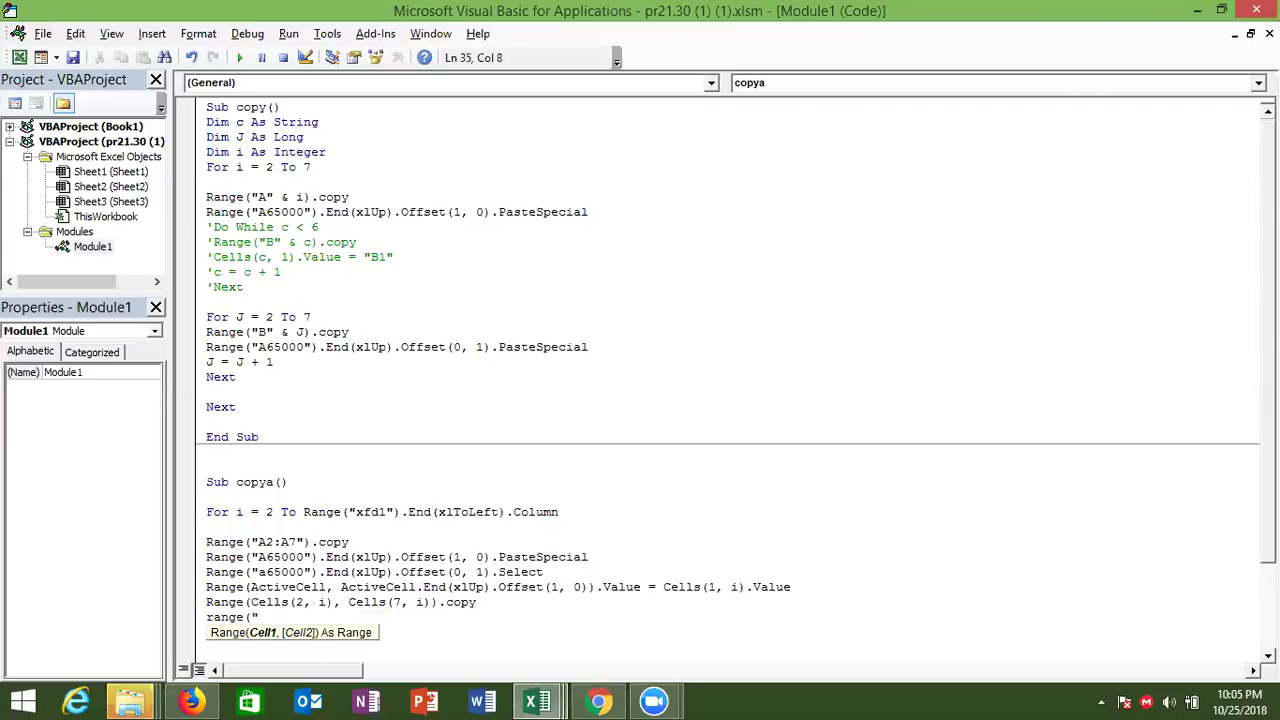
pyautogui.write('a')
pyautogui.write('2')
pyautogui.press('BackSpace')
pyautogui.press('BackSpace')
pyautogui.write('c65000")')
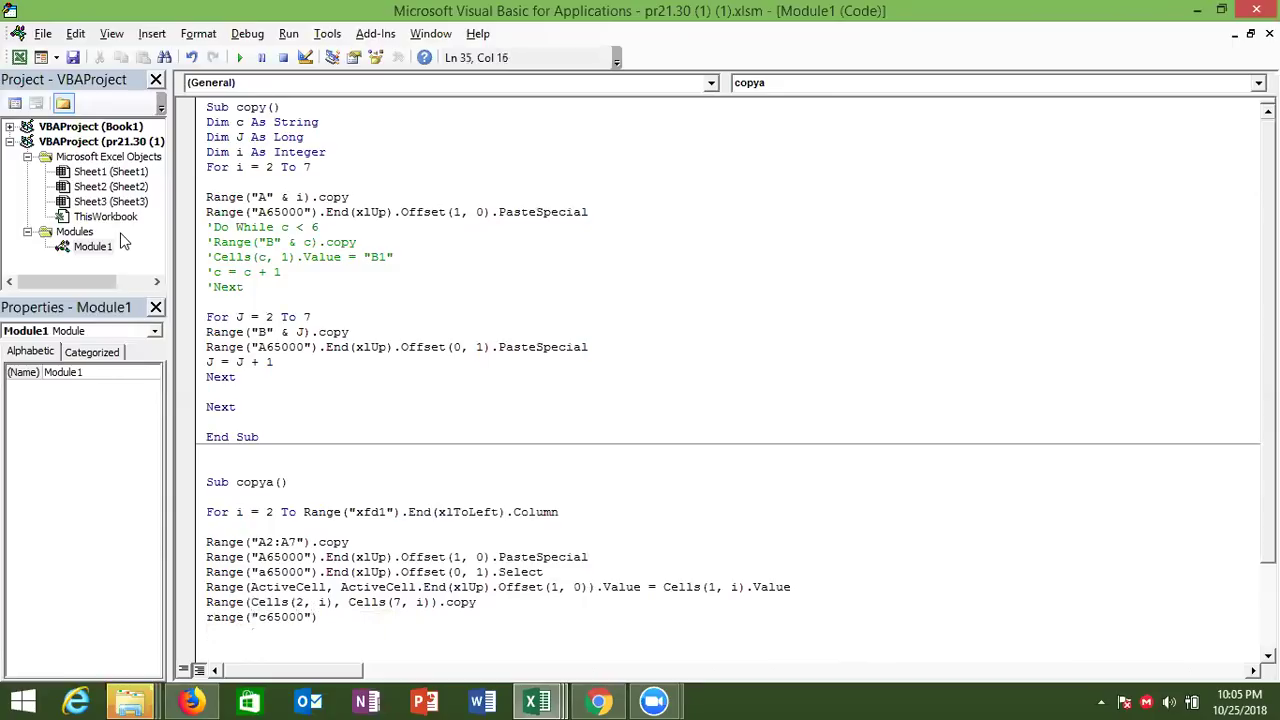
pyautogui.write('.End')
pyautogui.write('(')
pyautogui.press('Down')
pyautogui.press('Down')
pyautogui.press('Down')
pyautogui.press('Down')
pyautogui.press('Tab')
pyautogui.write(')')
pyautogui.write('.of')
pyautogui.press('Tab')
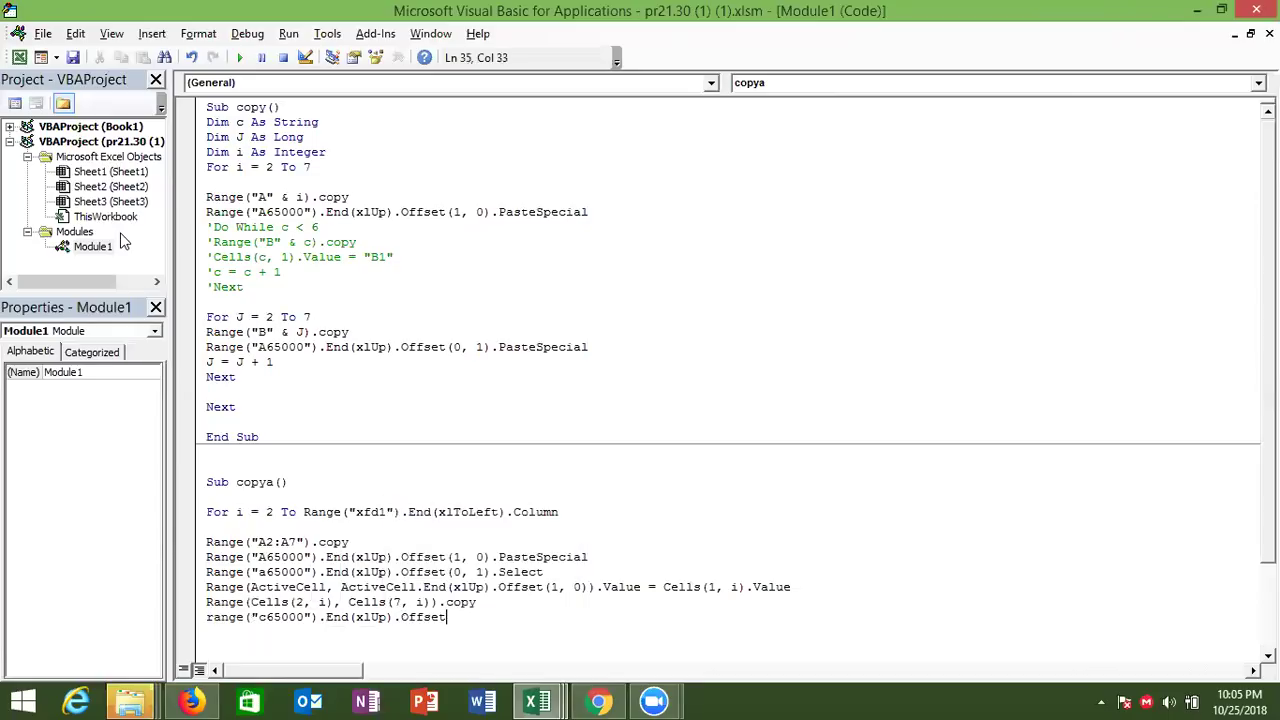
pyautogui.write('(1,0).pas')
pyautogui.press('Return')
pyautogui.press('Return')
pyautogui.press('Return')
# End the loop with Next i, then select A13 on Sheet1.
pyautogui.press('BackSpace')
pyautogui.press('Return')
pyautogui.press('Return')
pyautogui.press('Return')
pyautogui.press('Return')
pyautogui.press('Return')
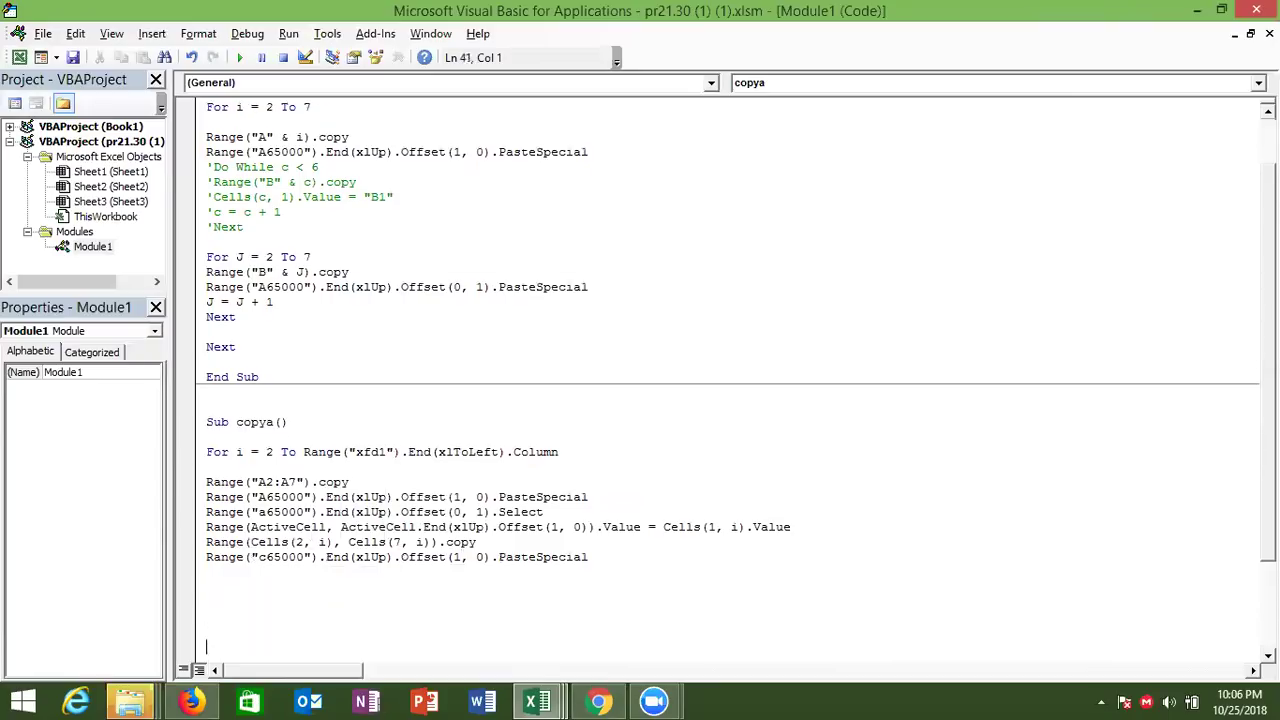
pyautogui.press('Return')
pyautogui.press('Return')
pyautogui.write('Next i')
pyautogui.hotkey('alt', 'Tab')
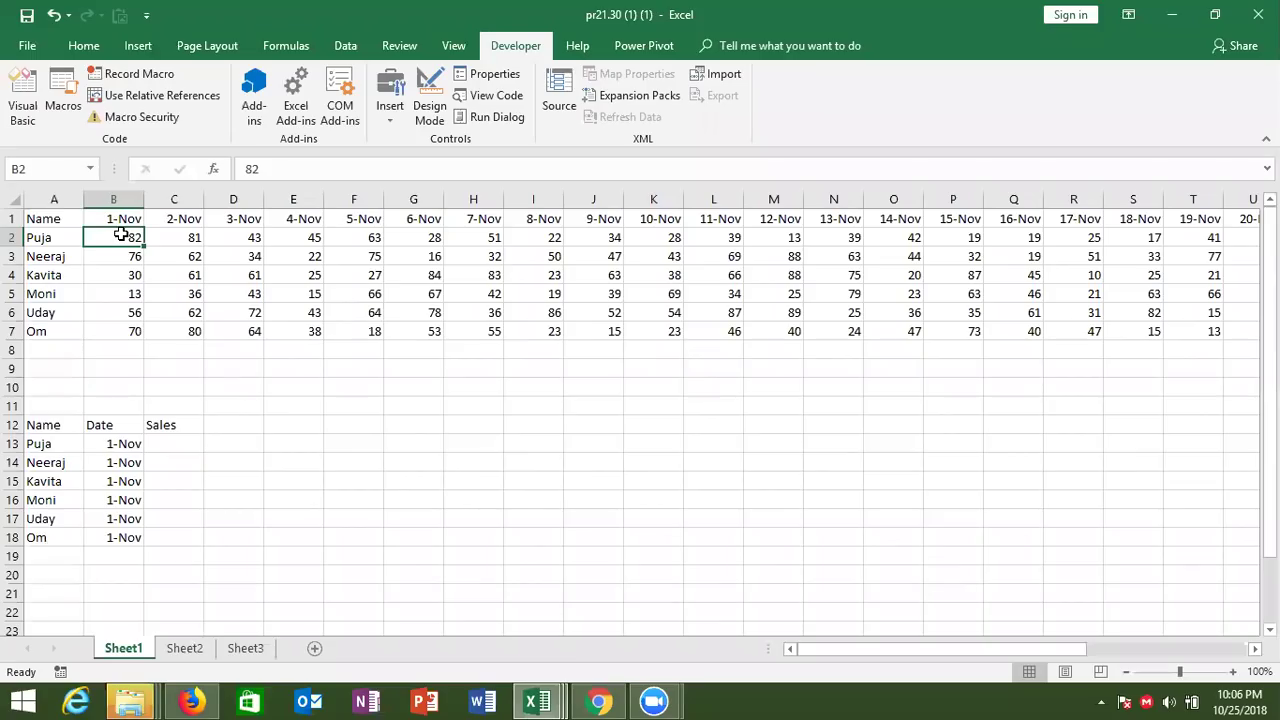
pyautogui.click(55, 447)
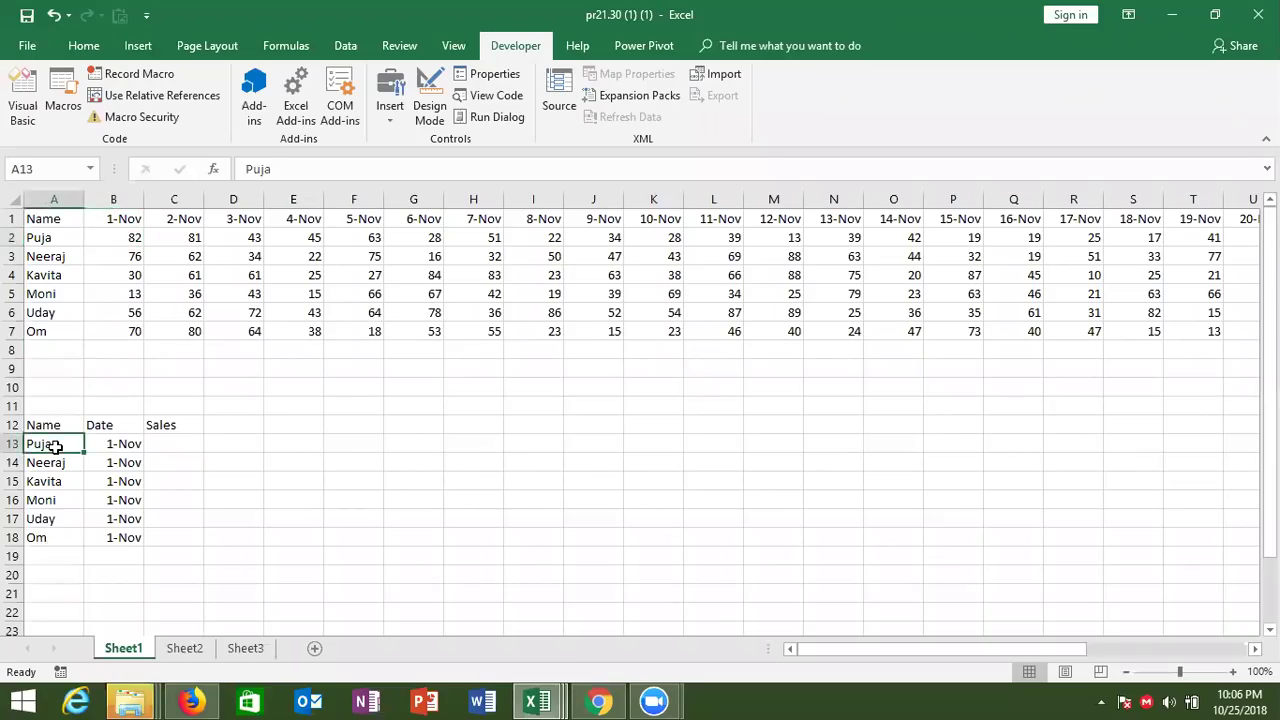
# Clear the old test rows A13:B18.
pyautogui.hotkey('shift', 'Right')
pyautogui.hotkey('ctrl', 'shift', 'Down')
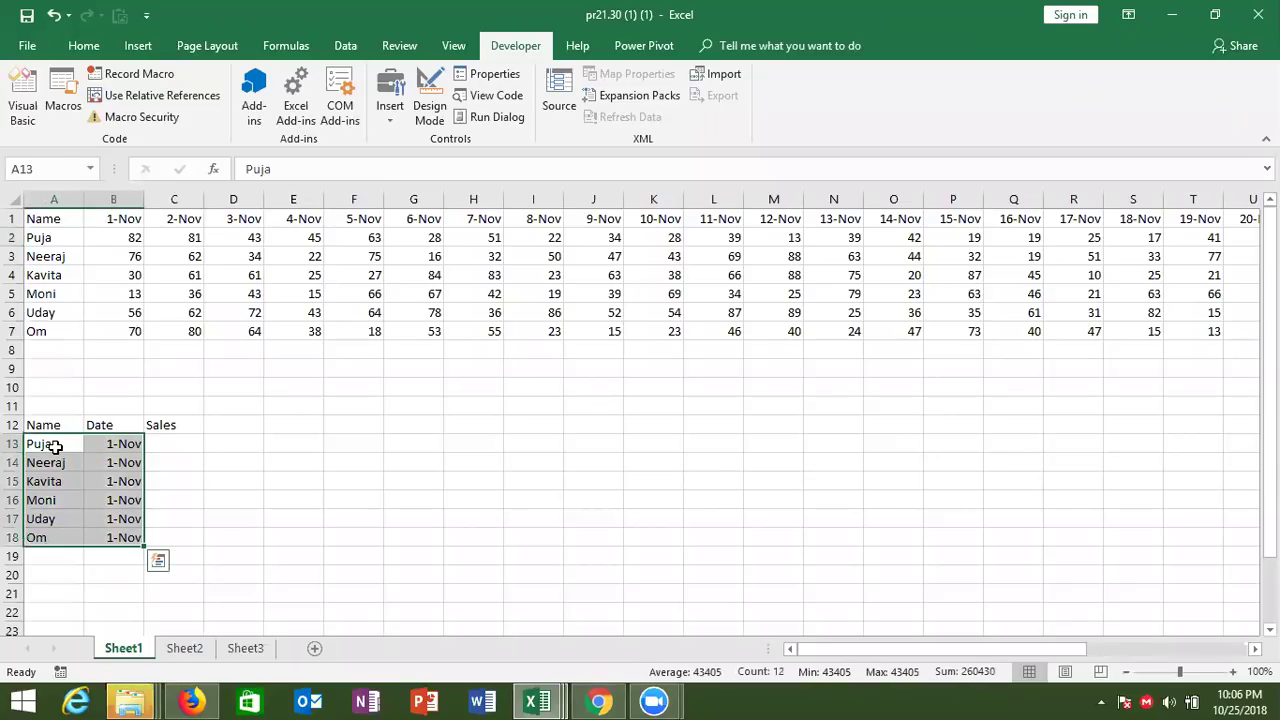
pyautogui.press('BackSpace')
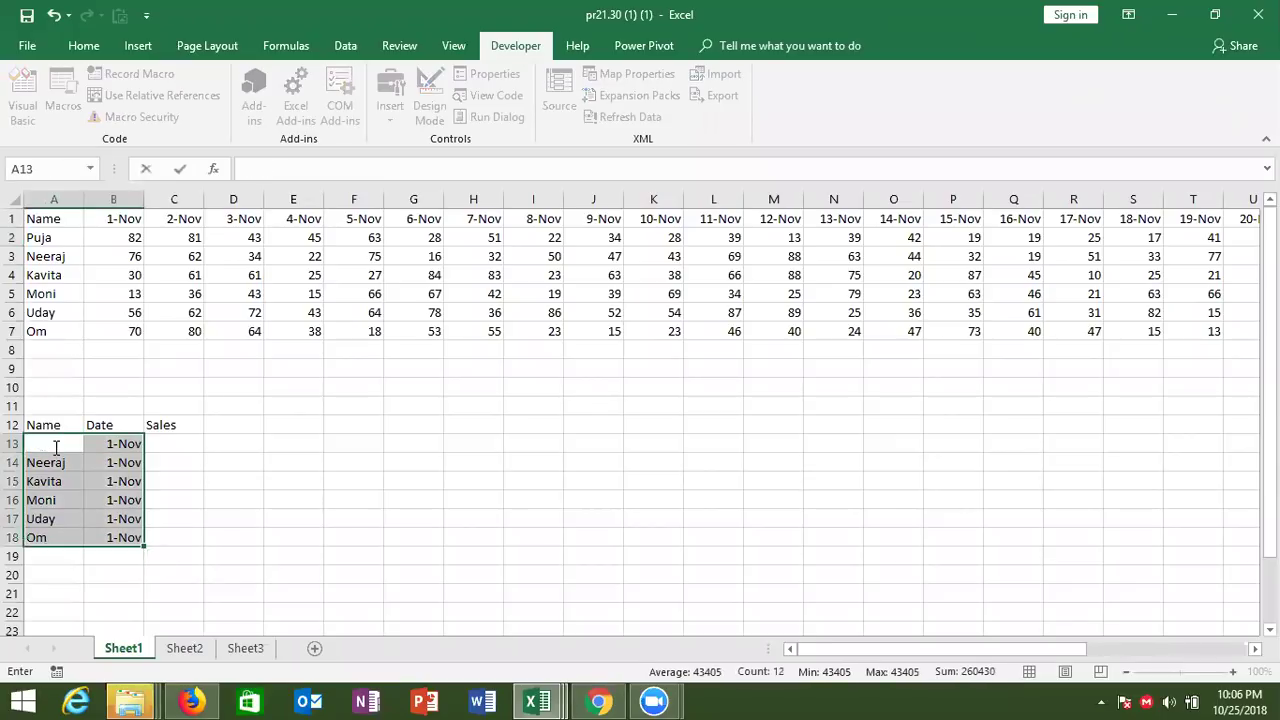
pyautogui.press('Escape')
pyautogui.press('Delete')
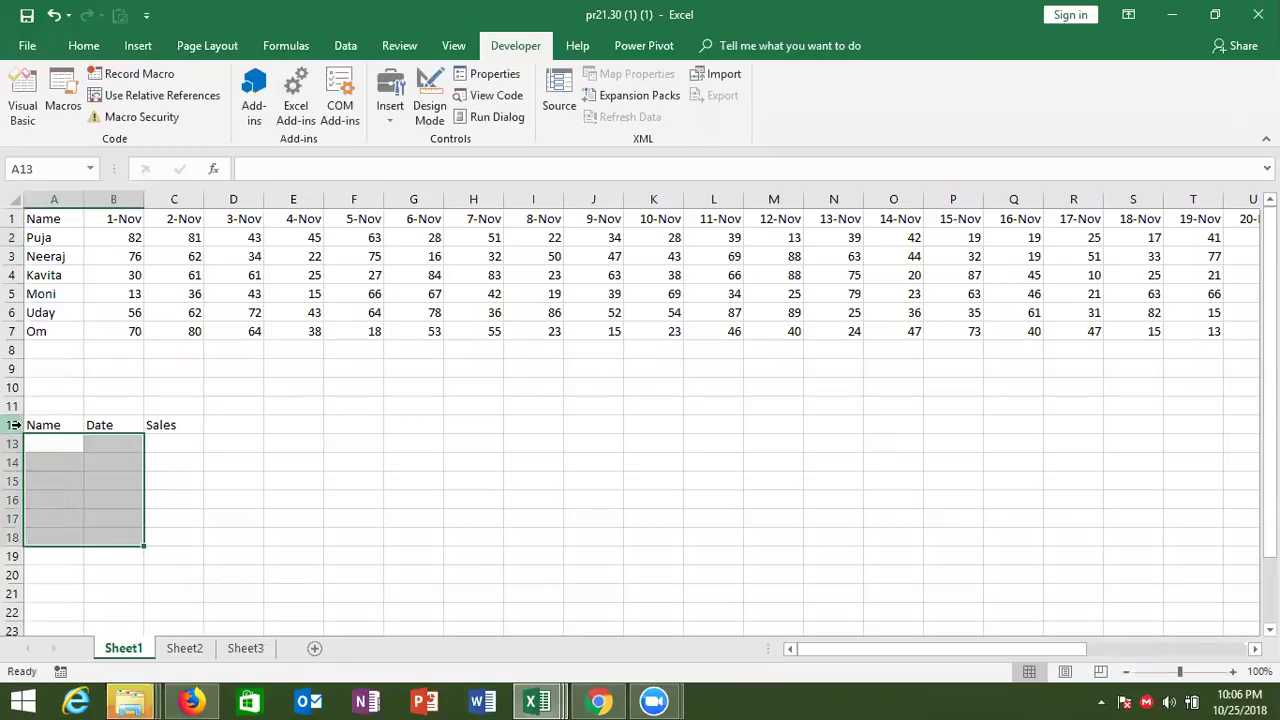
# Run the copya macro and autofit column B so the full dates show.
pyautogui.click(62, 105)
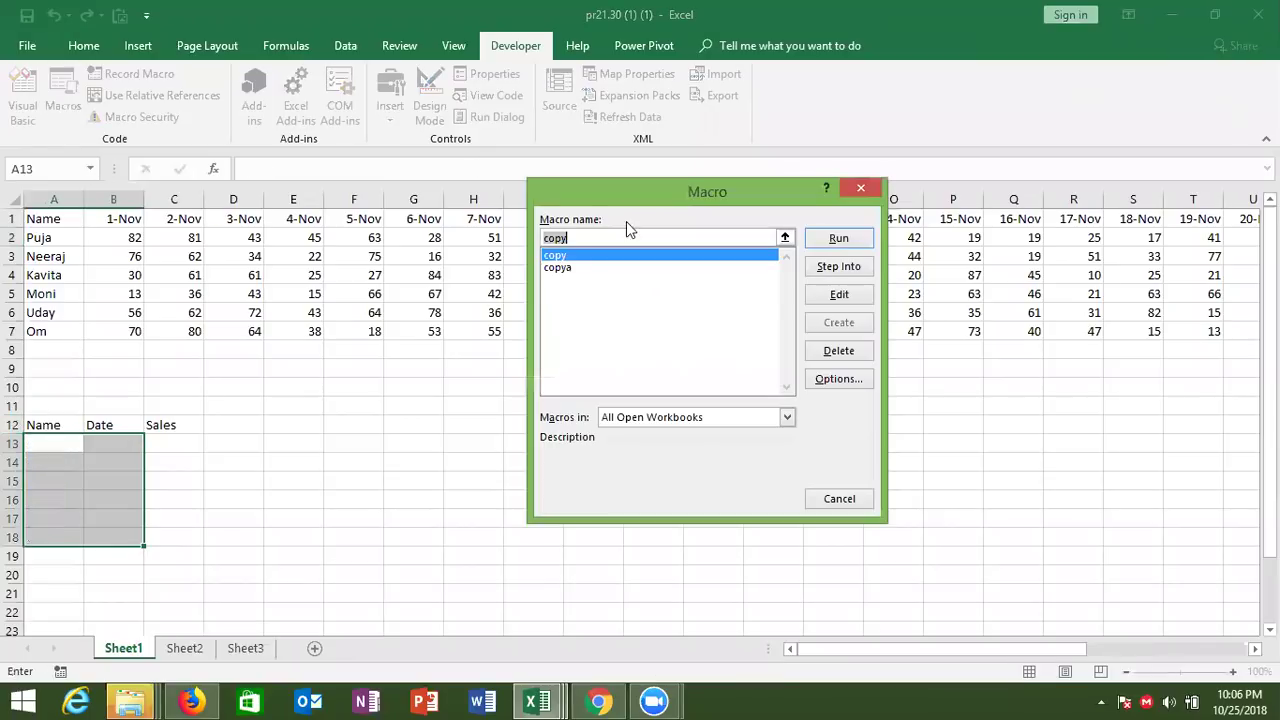
pyautogui.click(578, 270)
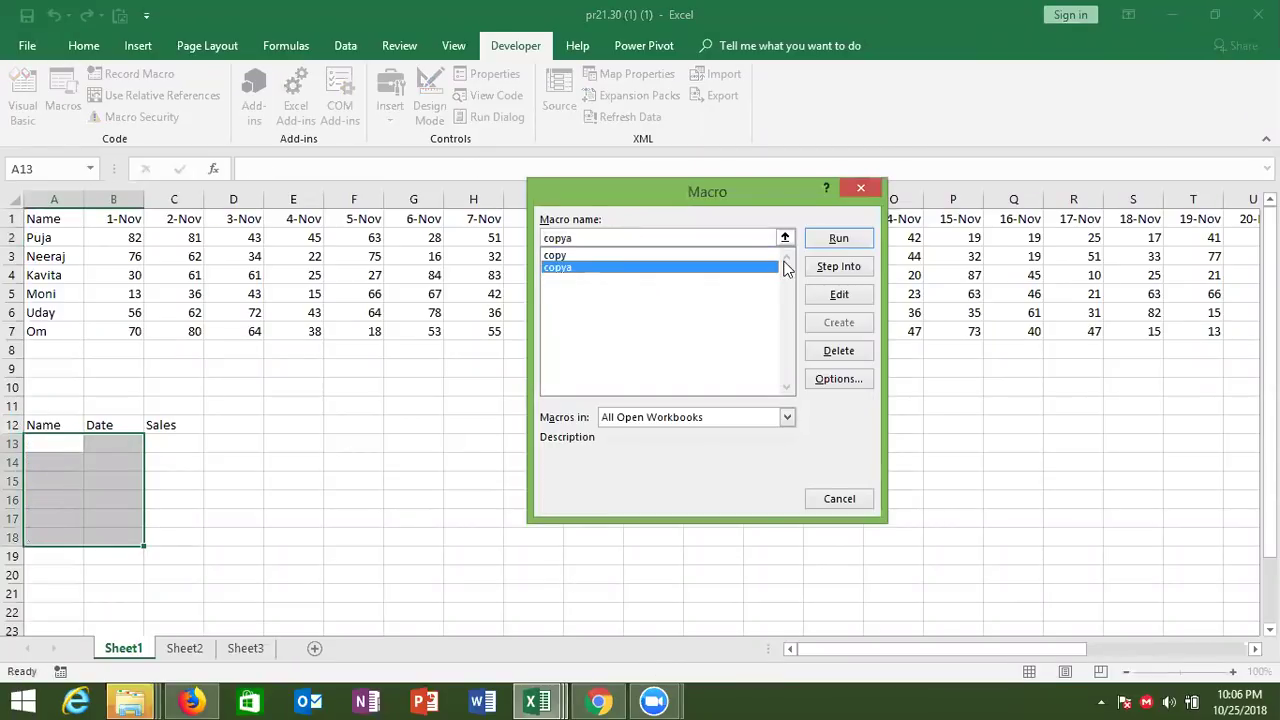
pyautogui.click(838, 238)
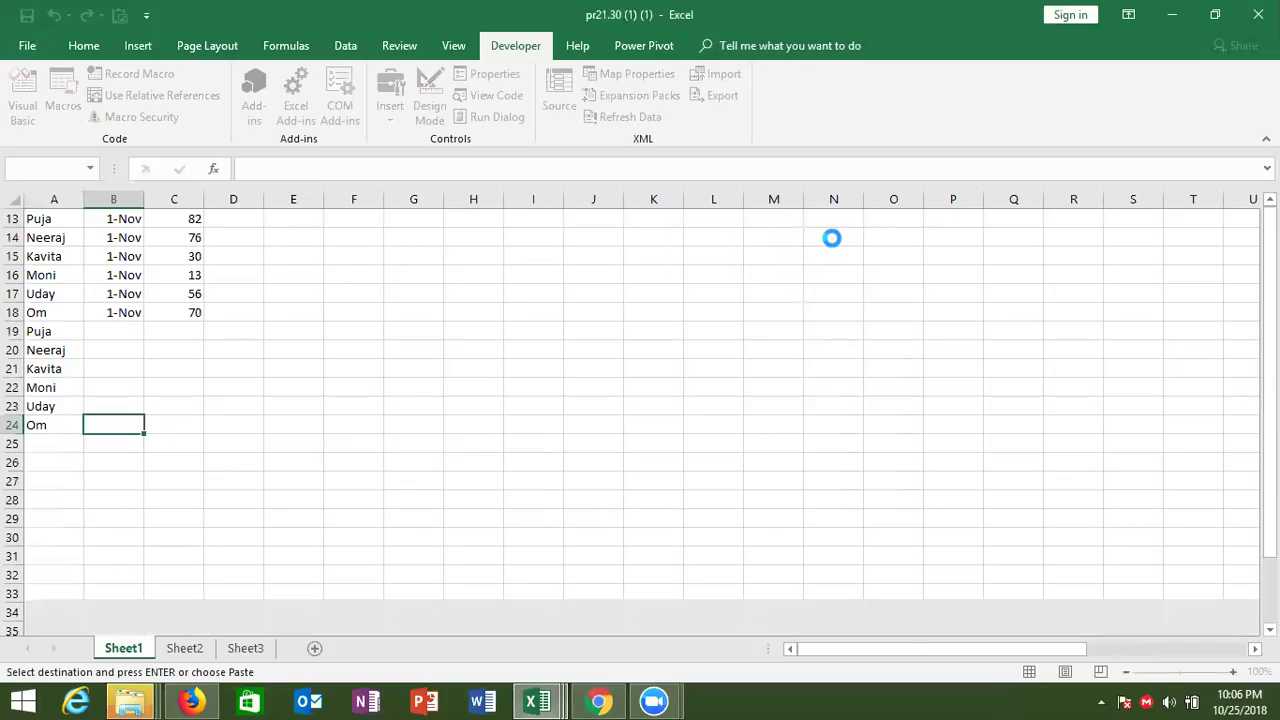
pyautogui.doubleClick(144, 199)
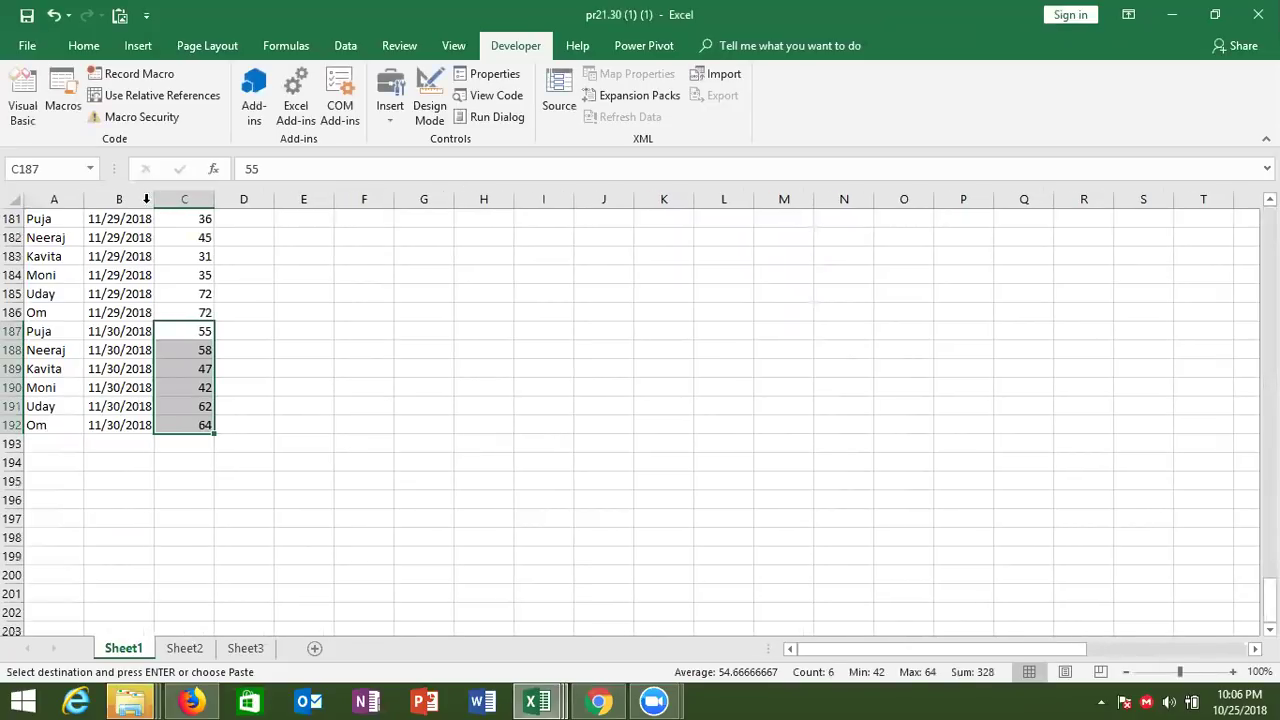
pyautogui.press('Up')
pyautogui.hotkey('ctrl', 'Up')
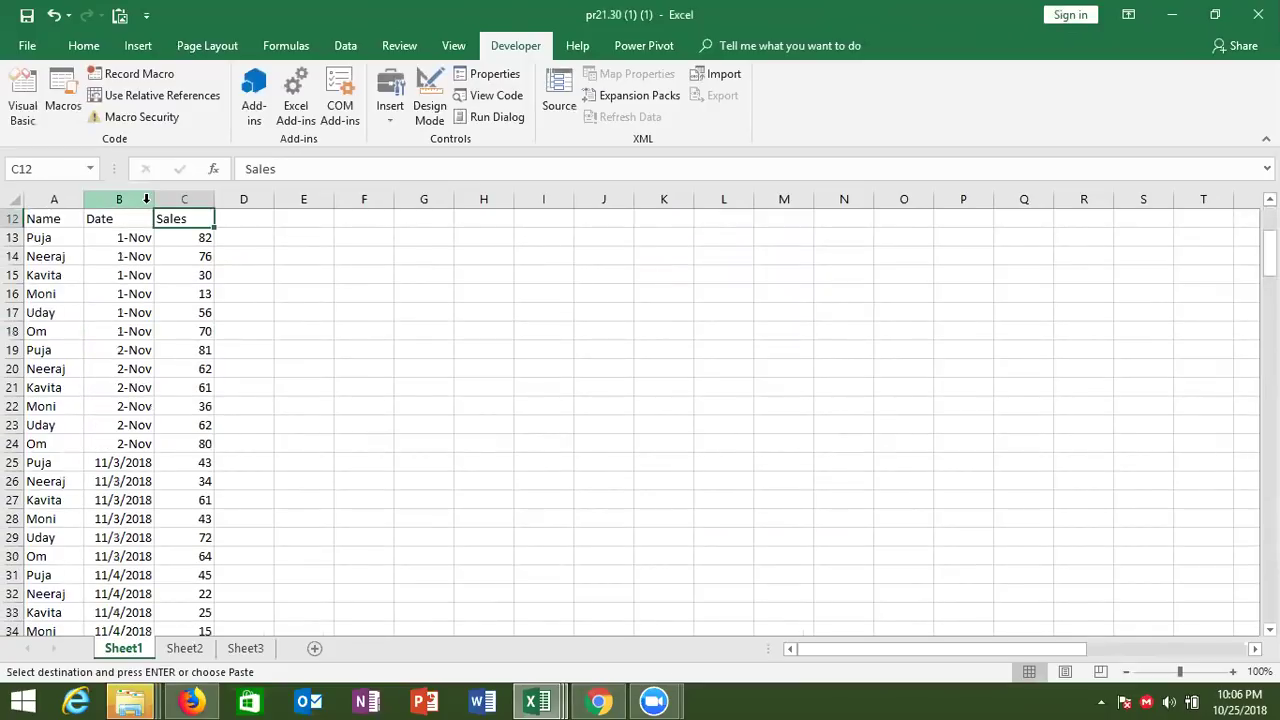
pyautogui.hotkey('alt', 'Tab')
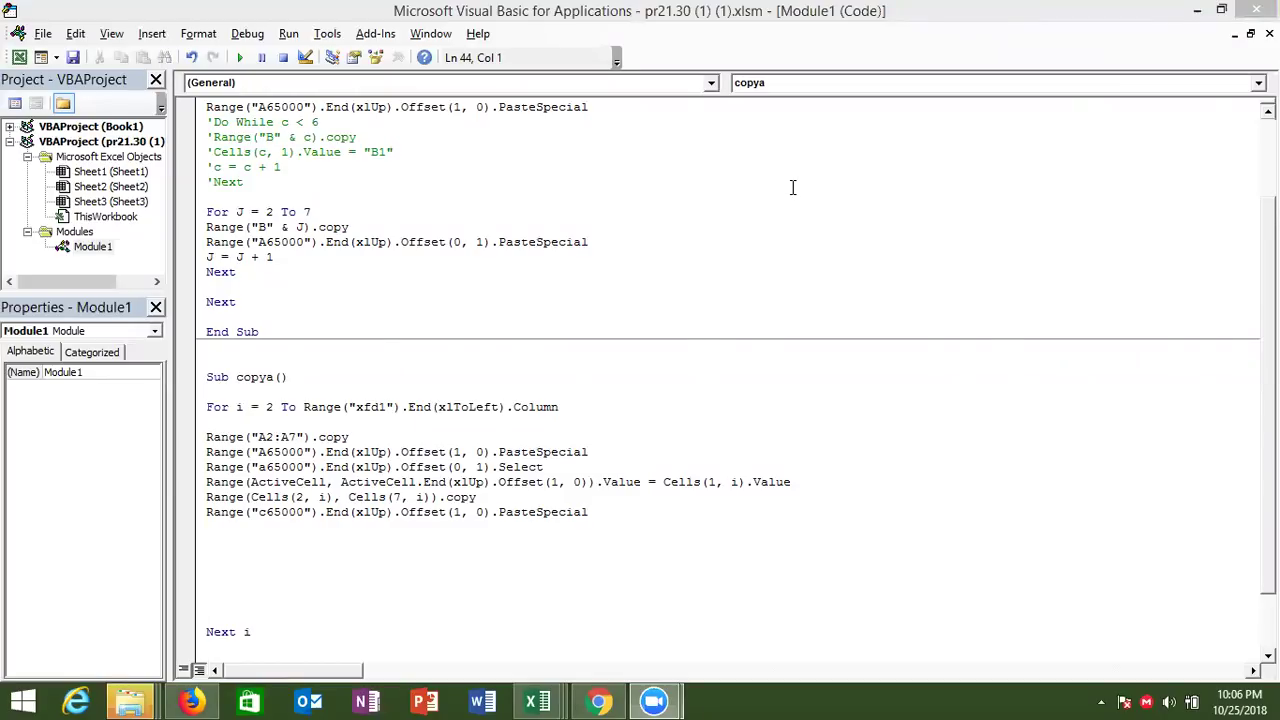
# Delete all of copya's output rows from row 19 downward.
pyautogui.click(205, 490)
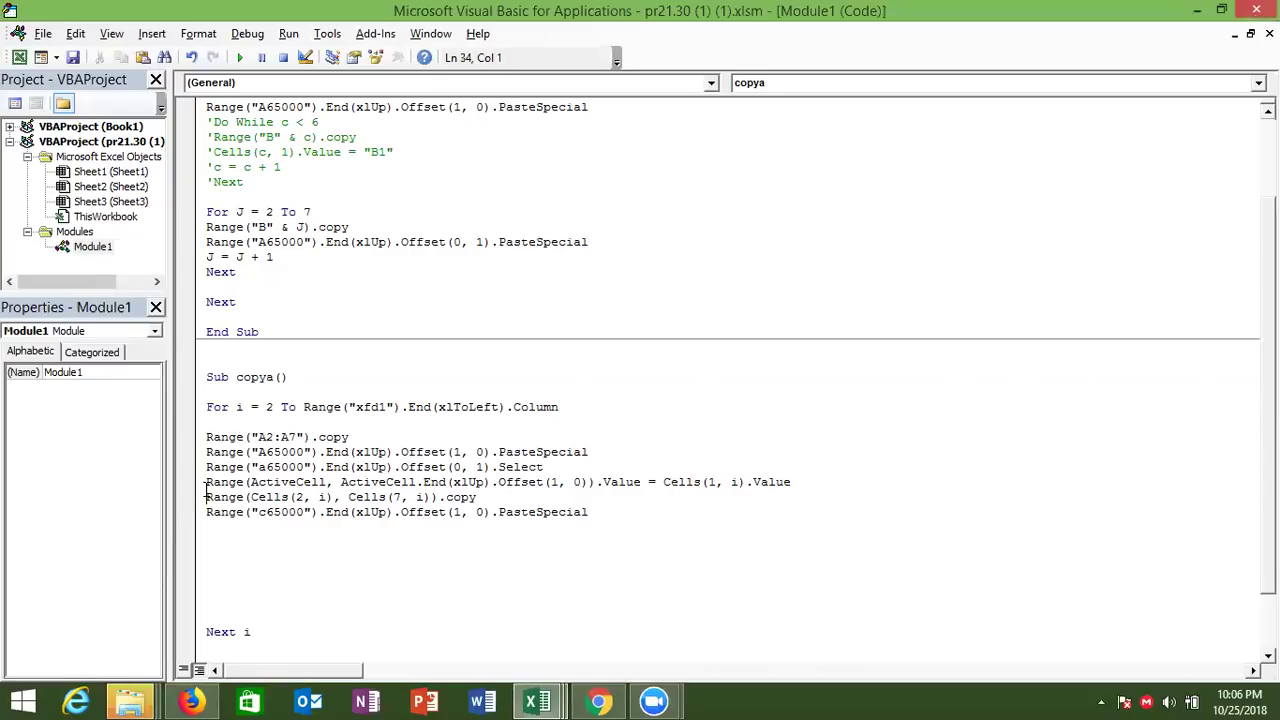
pyautogui.click(205, 484)
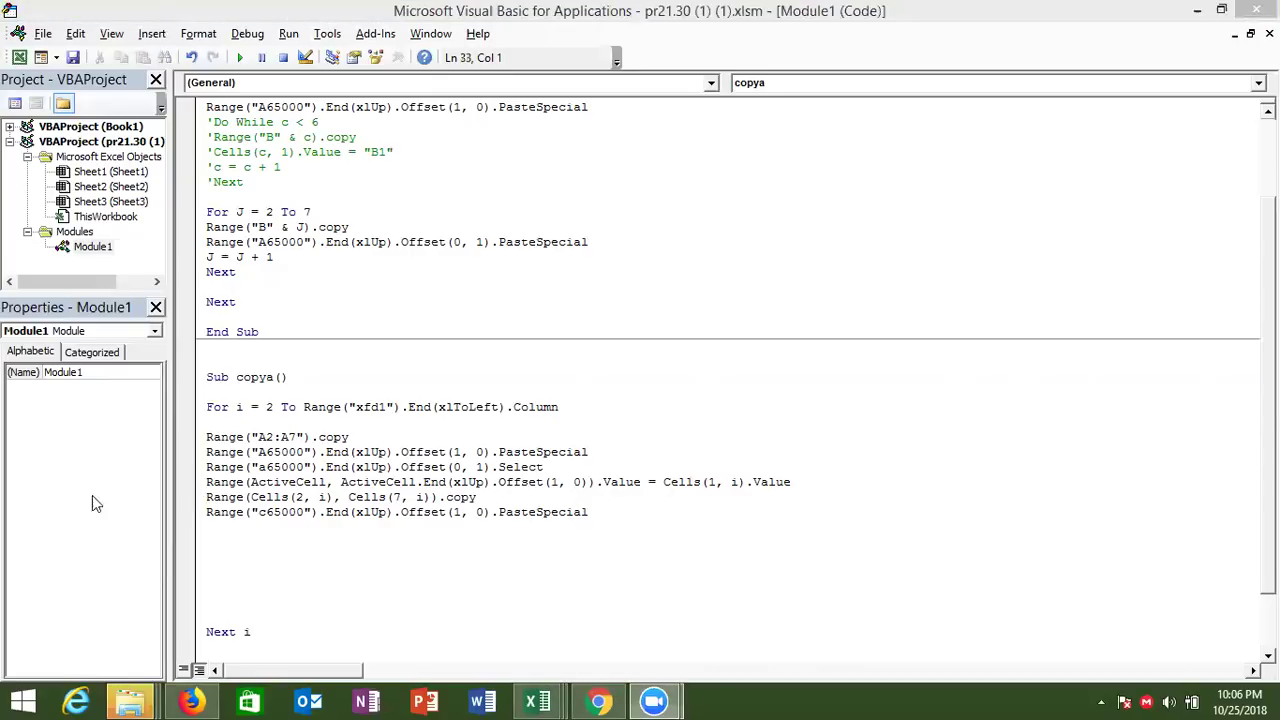
pyautogui.hotkey('alt', 'Tab')
pyautogui.hotkey('alt', 'Tab')
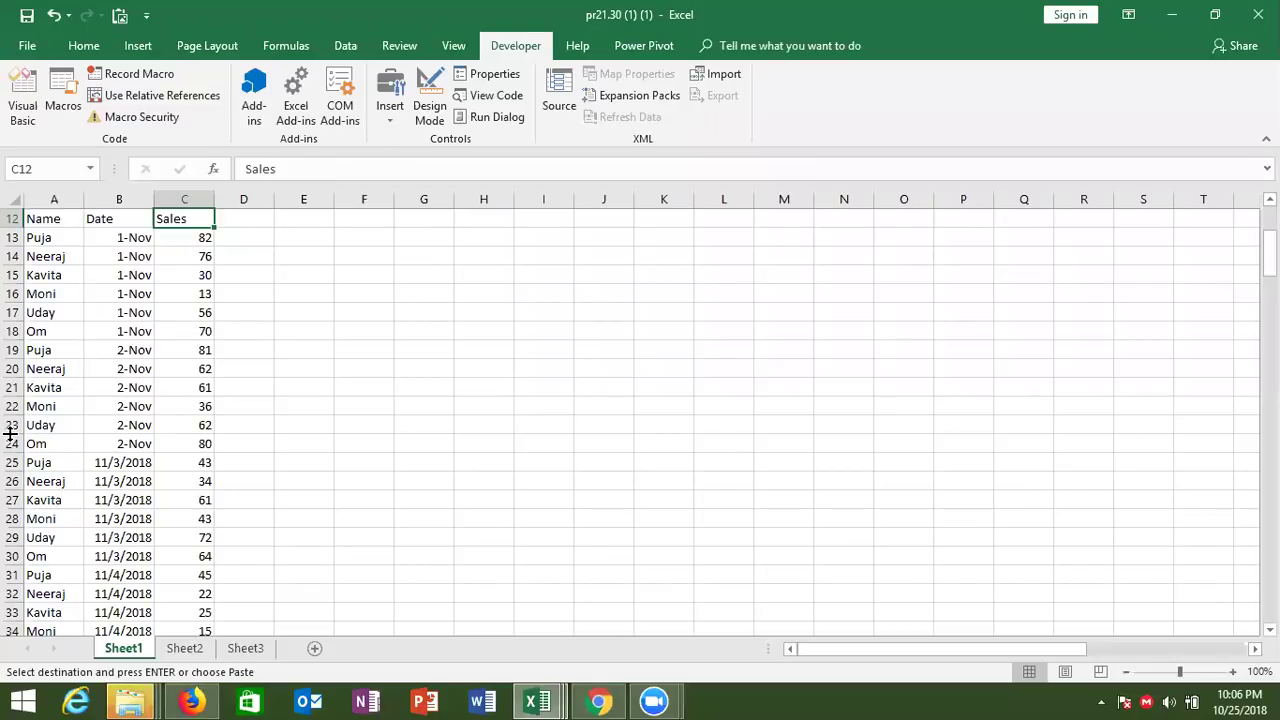
pyautogui.press('Escape')
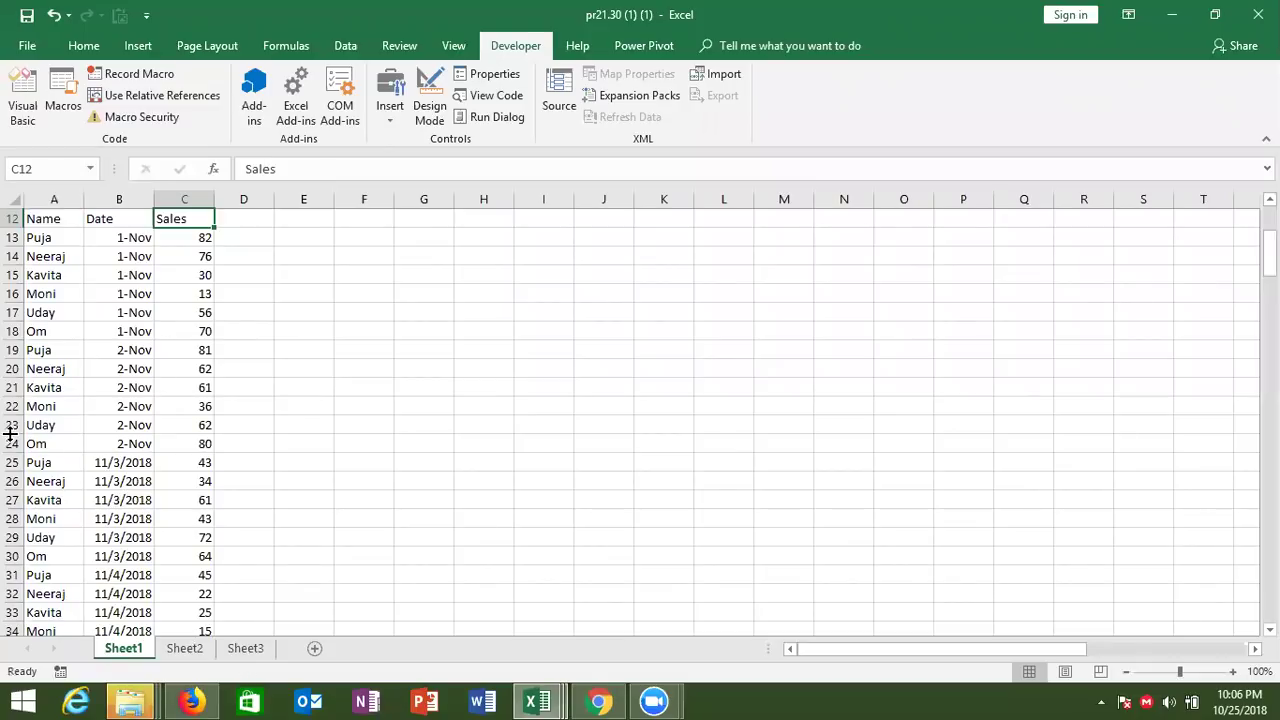
pyautogui.press('Left')
pyautogui.press('Down')
pyautogui.press('Down')
pyautogui.press('Down')
pyautogui.press('Down')
pyautogui.press('Down')
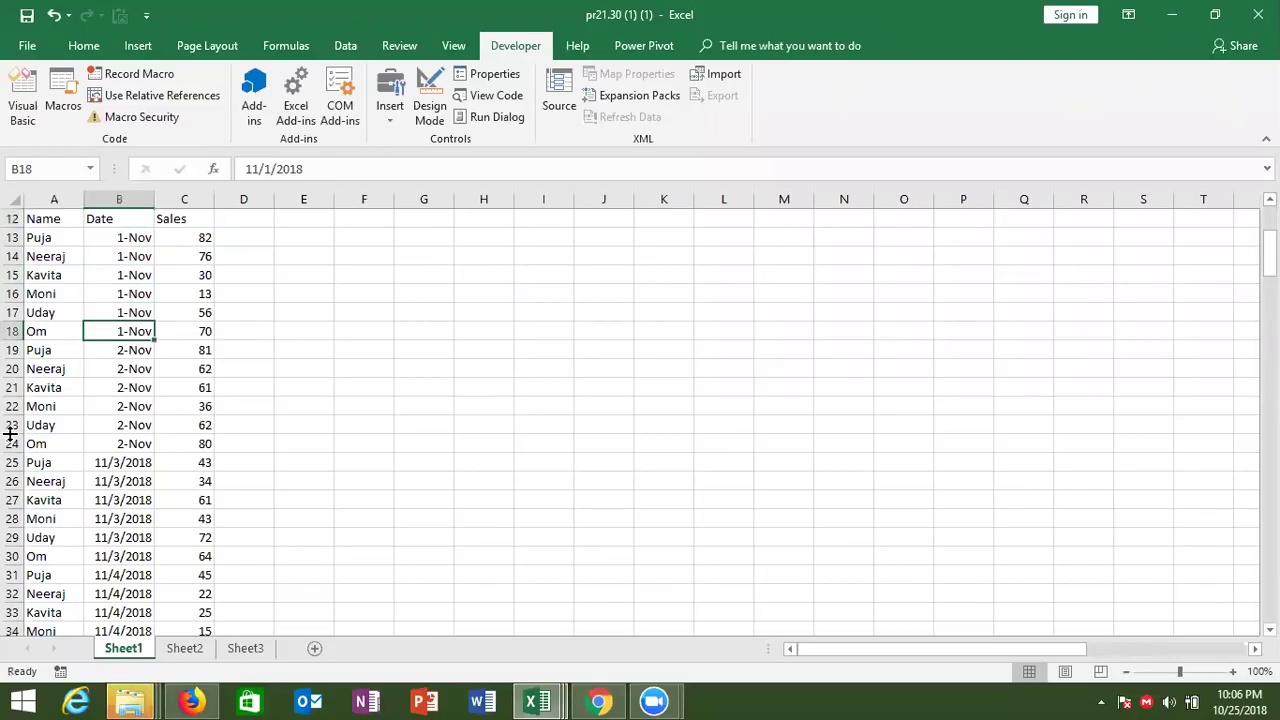
pyautogui.press('Down')
pyautogui.press('Left')
pyautogui.hotkey('shift', 'Right')
pyautogui.hotkey('shift', 'Right')
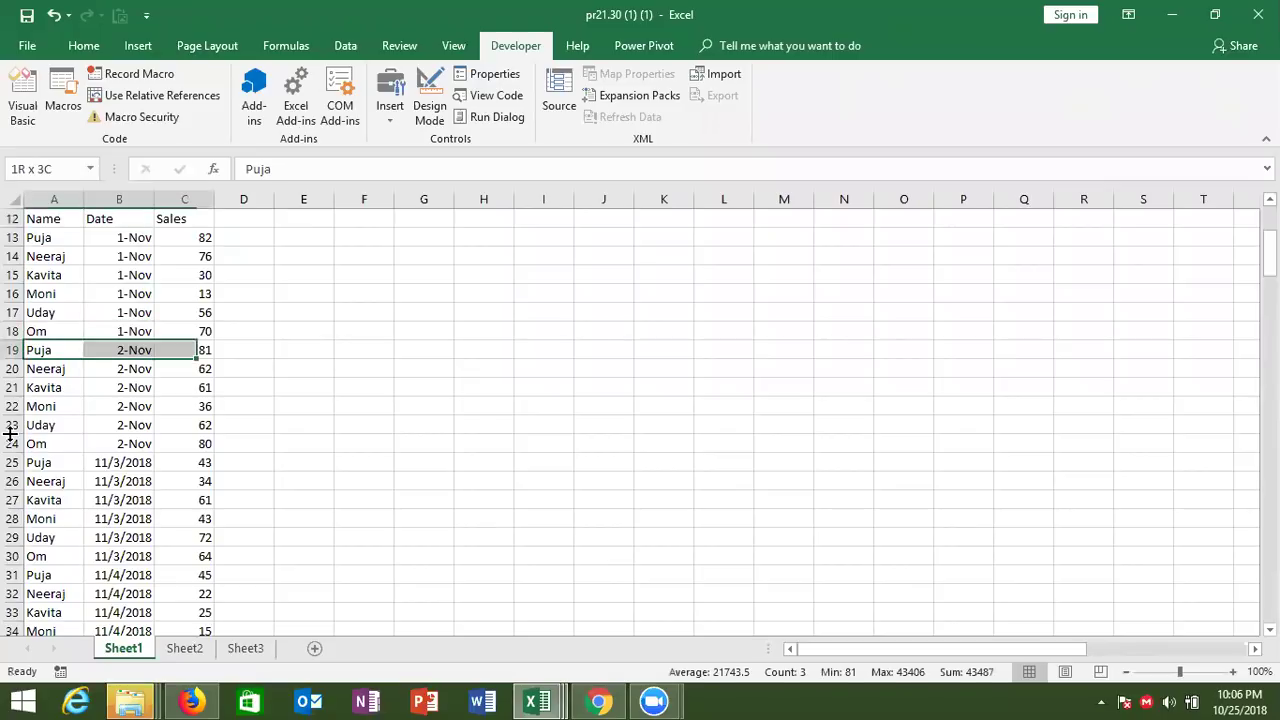
pyautogui.hotkey('ctrl', 'shift', 'Down')
# Clear the dates and sales in B13:C18, leaving only the six names.
pyautogui.hotkey('ctrl', 'shift', 'Down')
pyautogui.press('Delete')
pyautogui.press('Up')
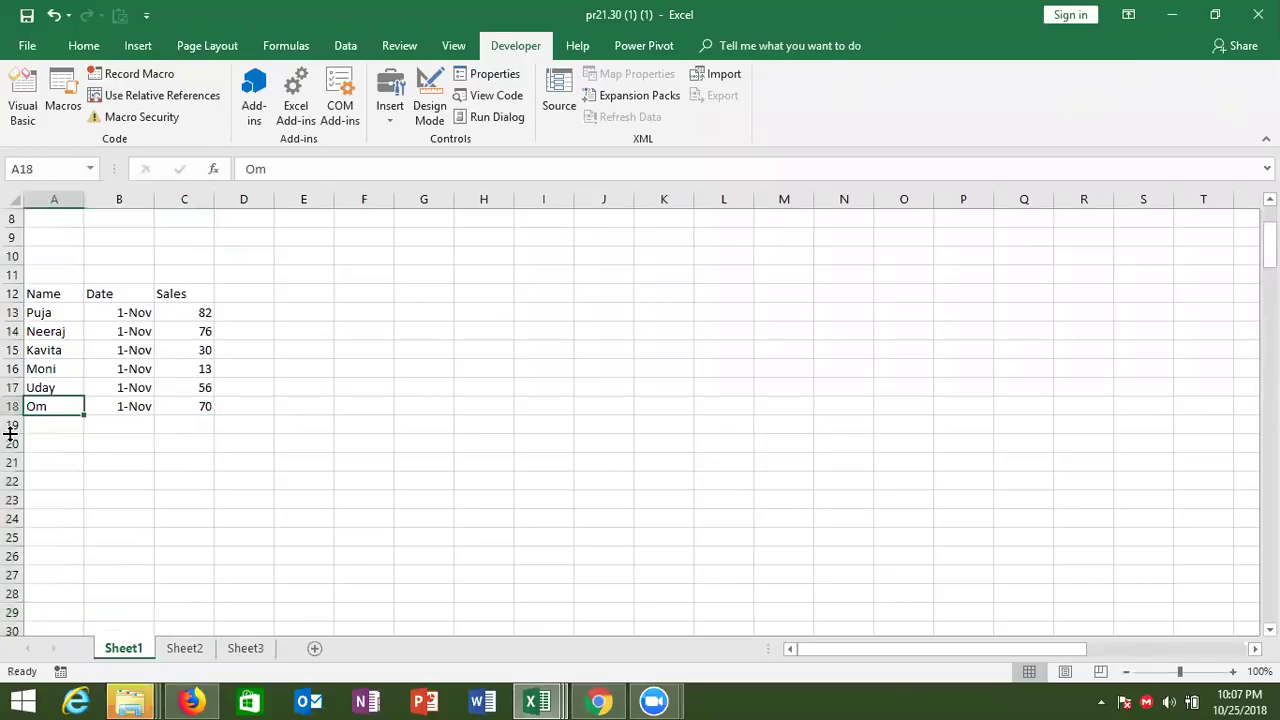
pyautogui.hotkey('ctrl', 'Up')
pyautogui.press('Right')
pyautogui.press('Down')
pyautogui.hotkey('ctrl', 'shift', 'Down')
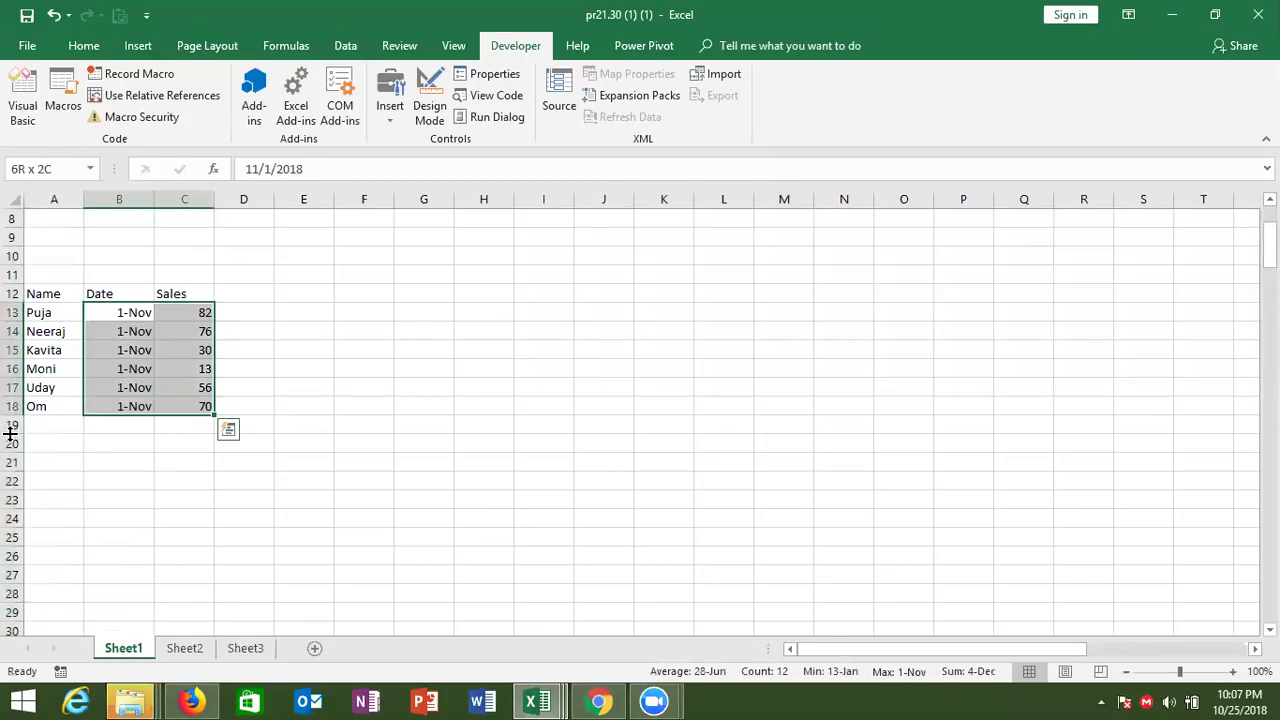
pyautogui.press('Delete')
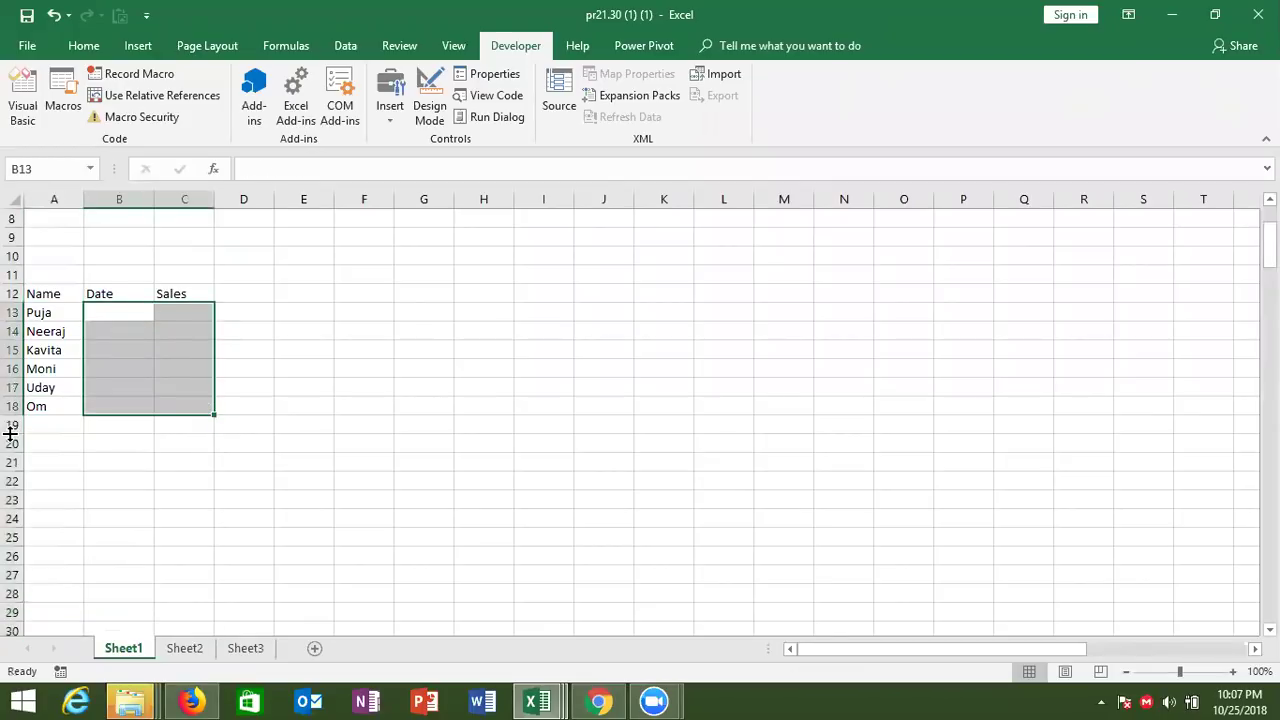
pyautogui.press('Left')
pyautogui.hotkey('ctrl', 'Down')
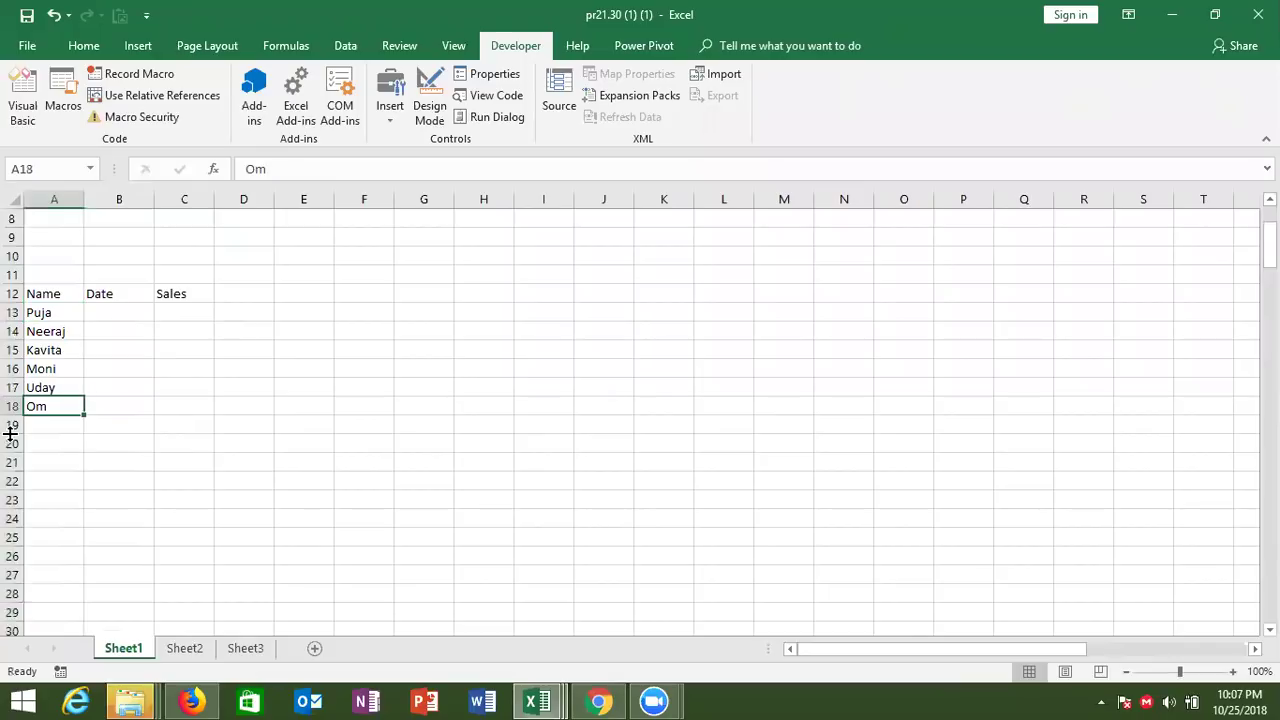
pyautogui.hotkey('alt', 'Tab')
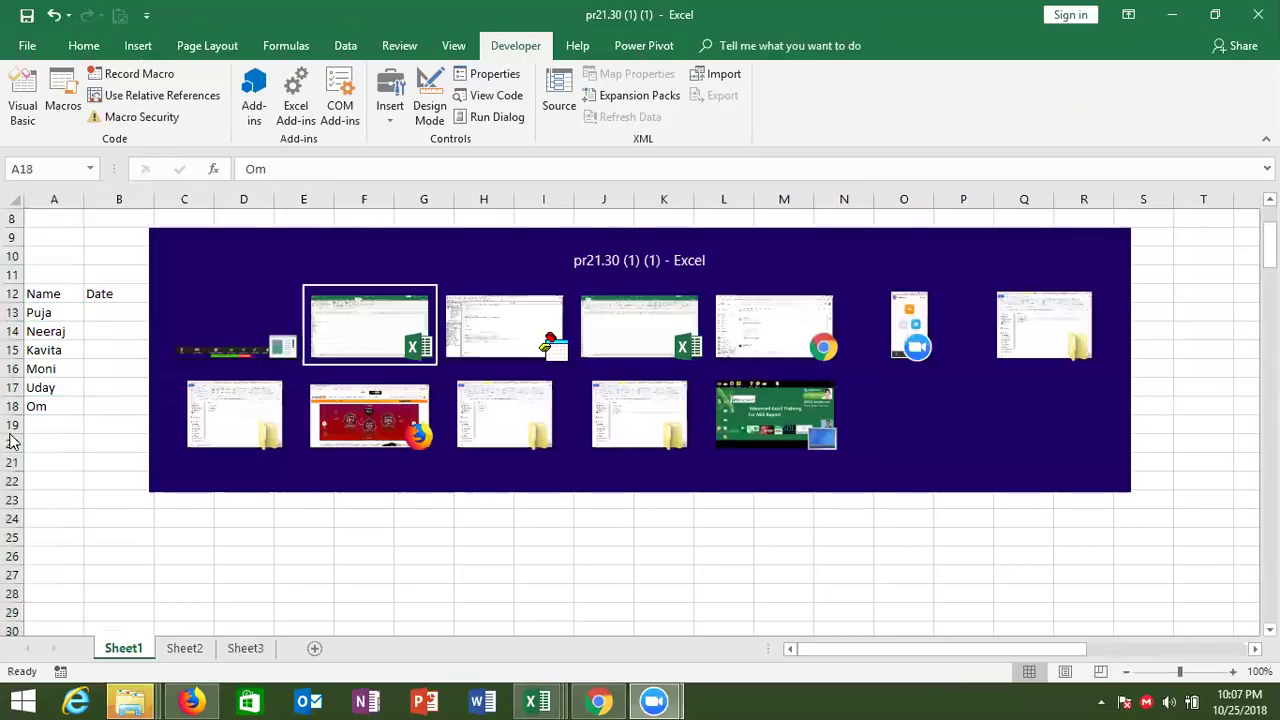
# Set a breakpoint on the Select line of the copya macro.
pyautogui.hotkey('alt', 'Tab')
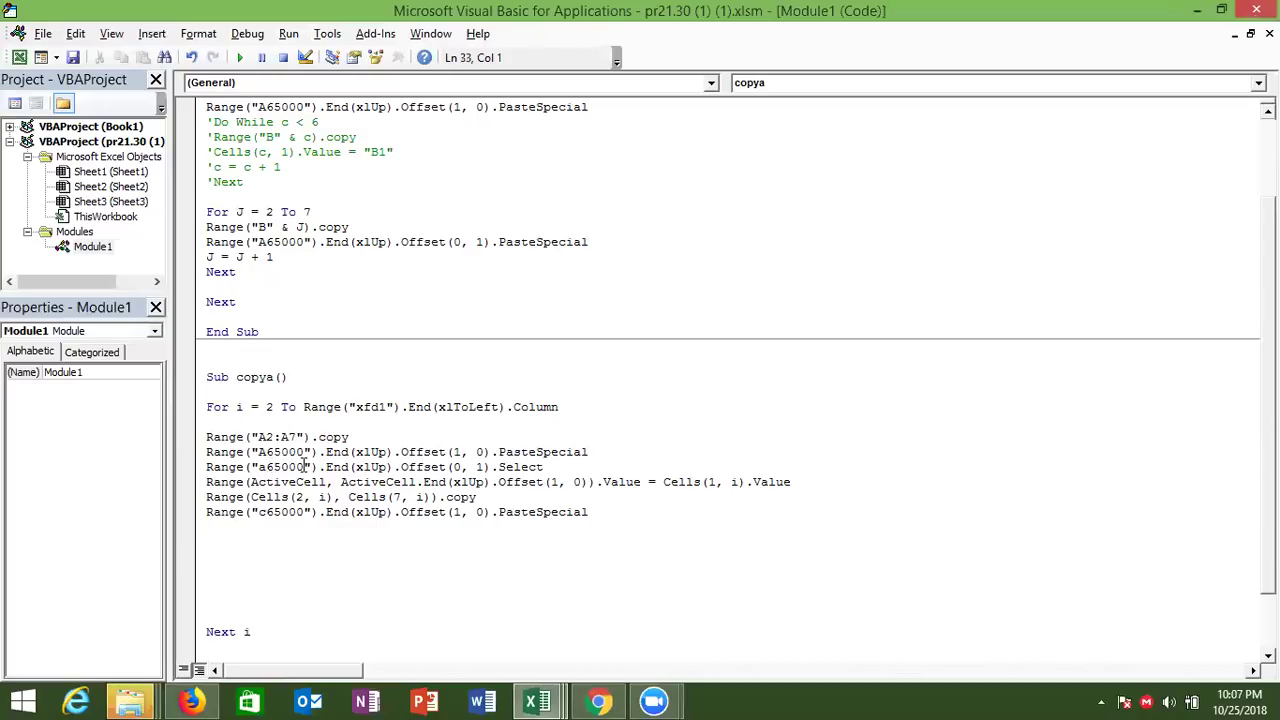
pyautogui.click(322, 451)
pyautogui.click(310, 466)
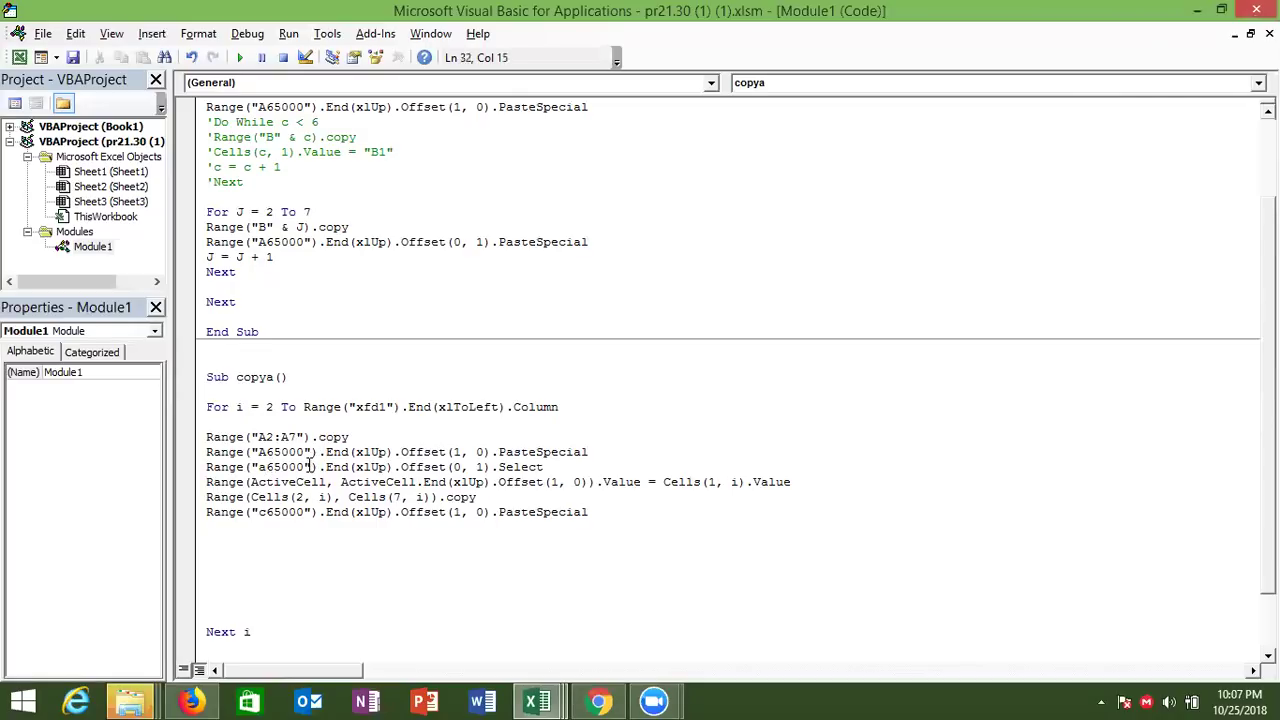
pyautogui.click(187, 471)
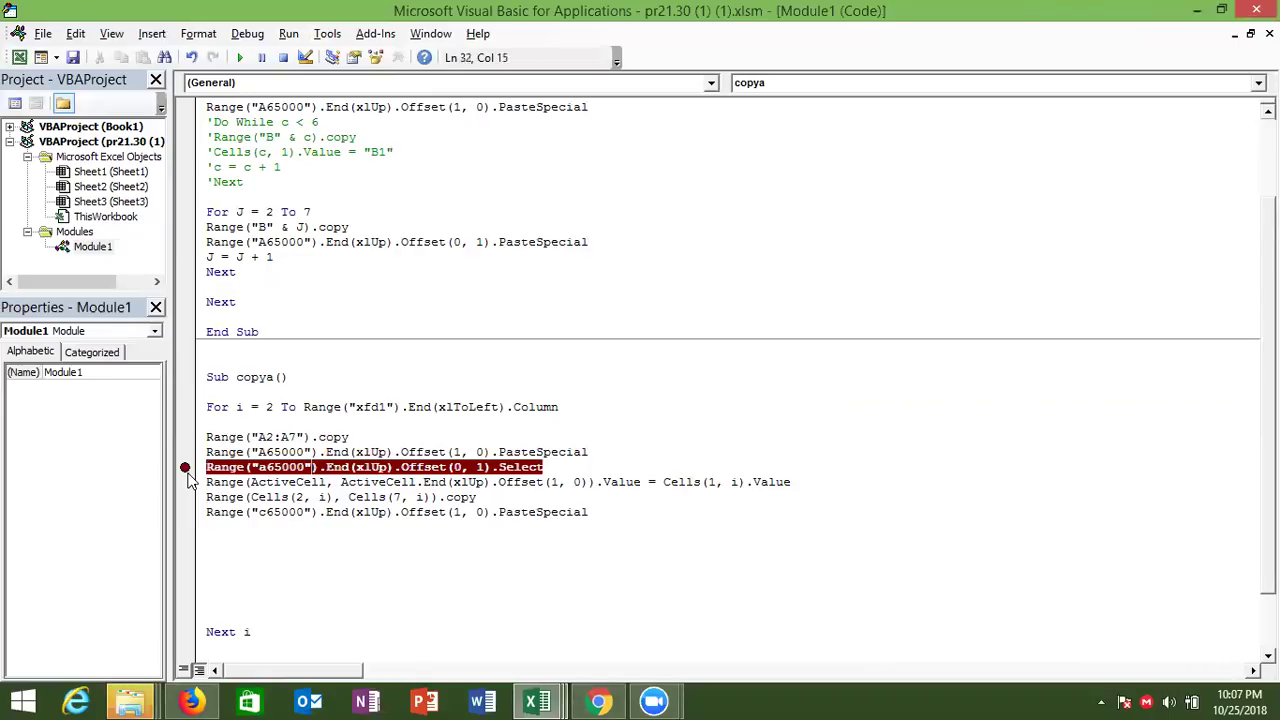
# Locate the empty Date cell beside Om, then highlight copya's date-filling Range statement.
pyautogui.hotkey('alt', 'Tab')
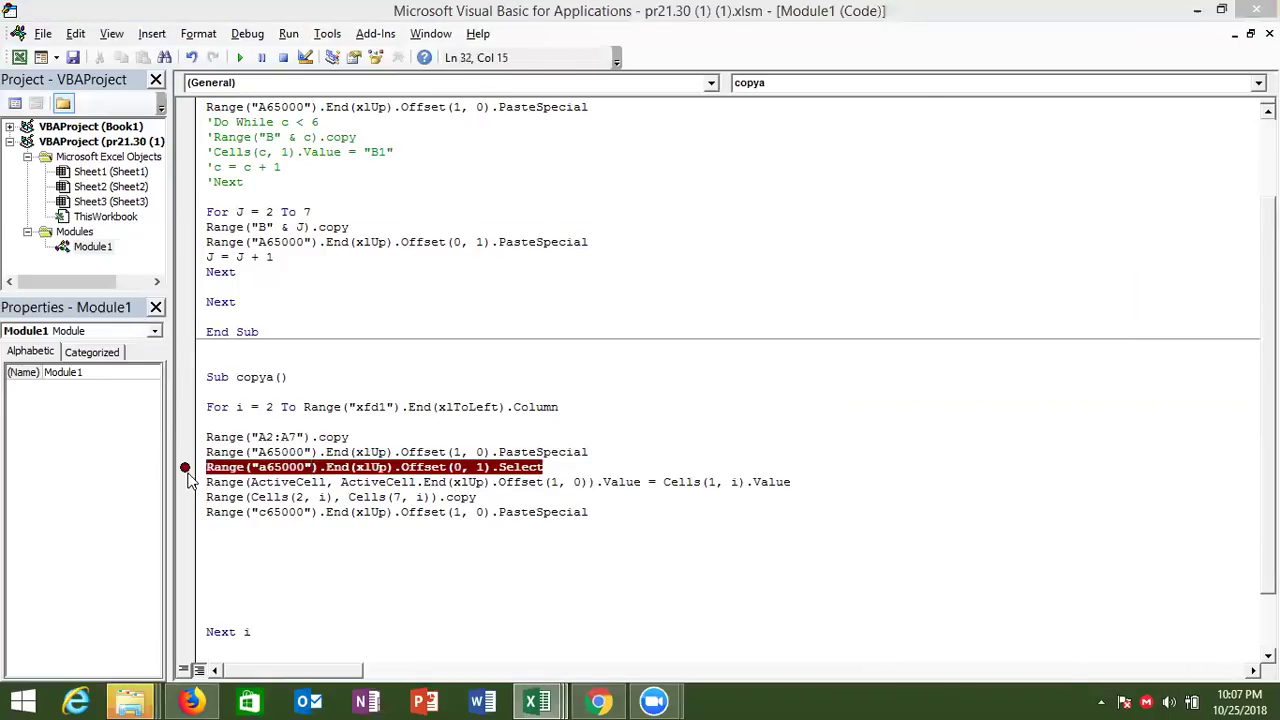
pyautogui.hotkey('alt', 'Tab')
pyautogui.click(60, 580)
pyautogui.hotkey('ctrl', 'Up')
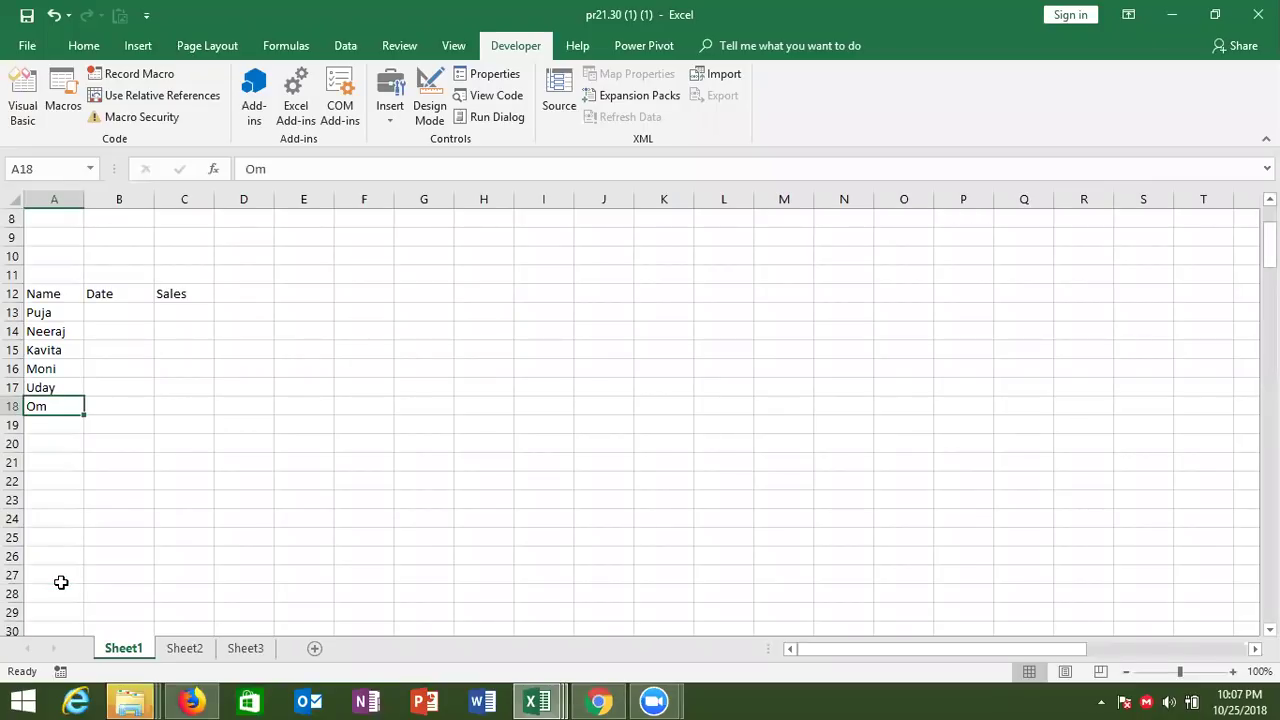
pyautogui.press('Right')
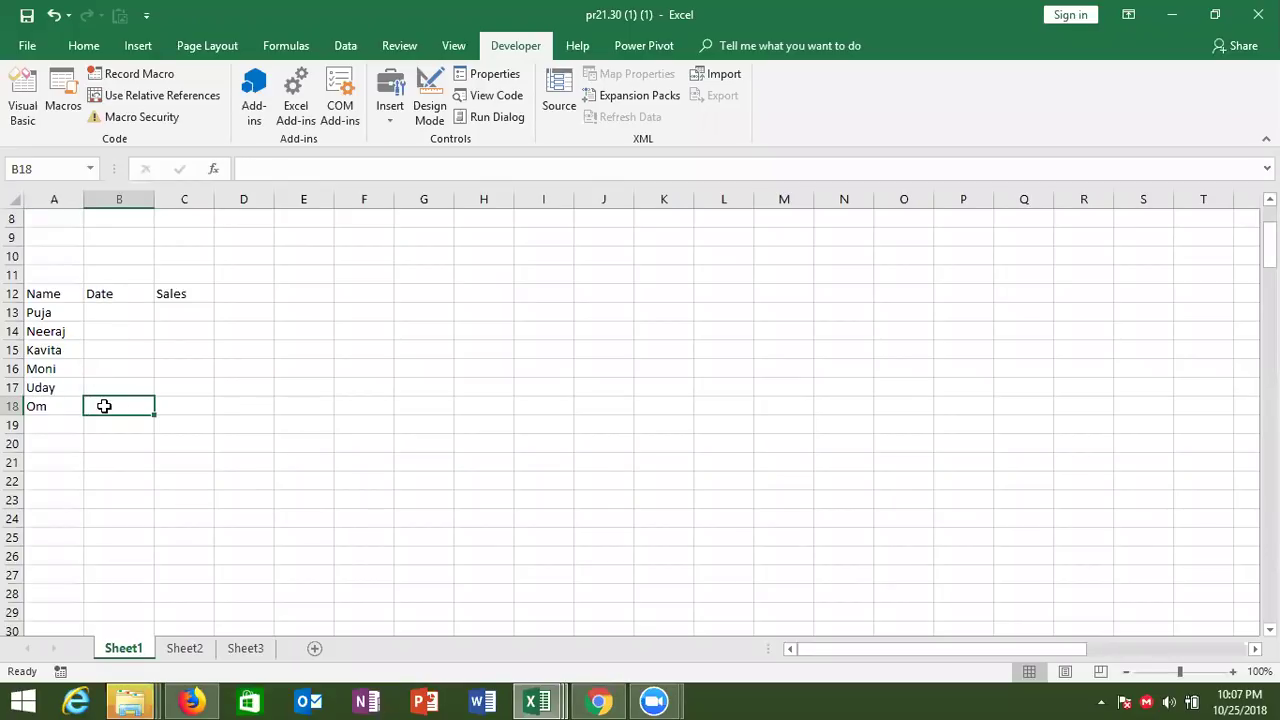
pyautogui.hotkey('alt', 'Tab')
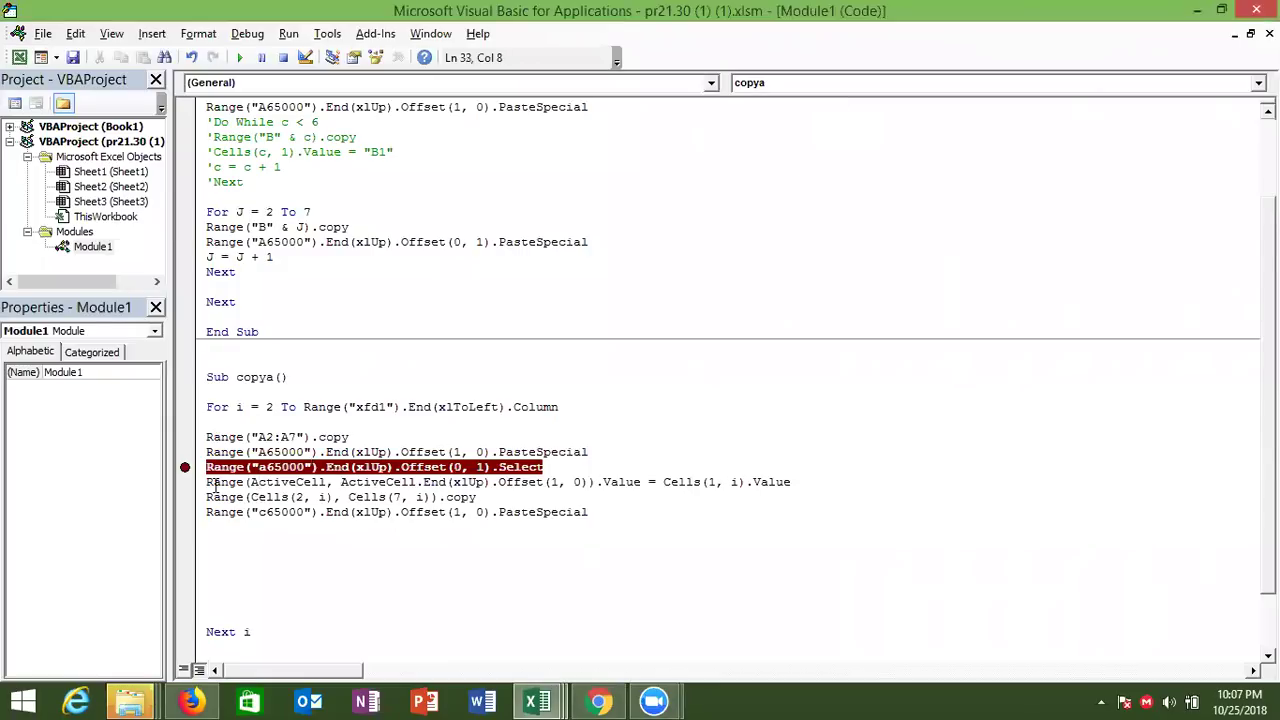
pyautogui.doubleClick(215, 484)
# Select the empty Date cells B13:B18 and scroll up to rows 1–7 of the sales grid.
pyautogui.hotkey('alt', 'Tab')
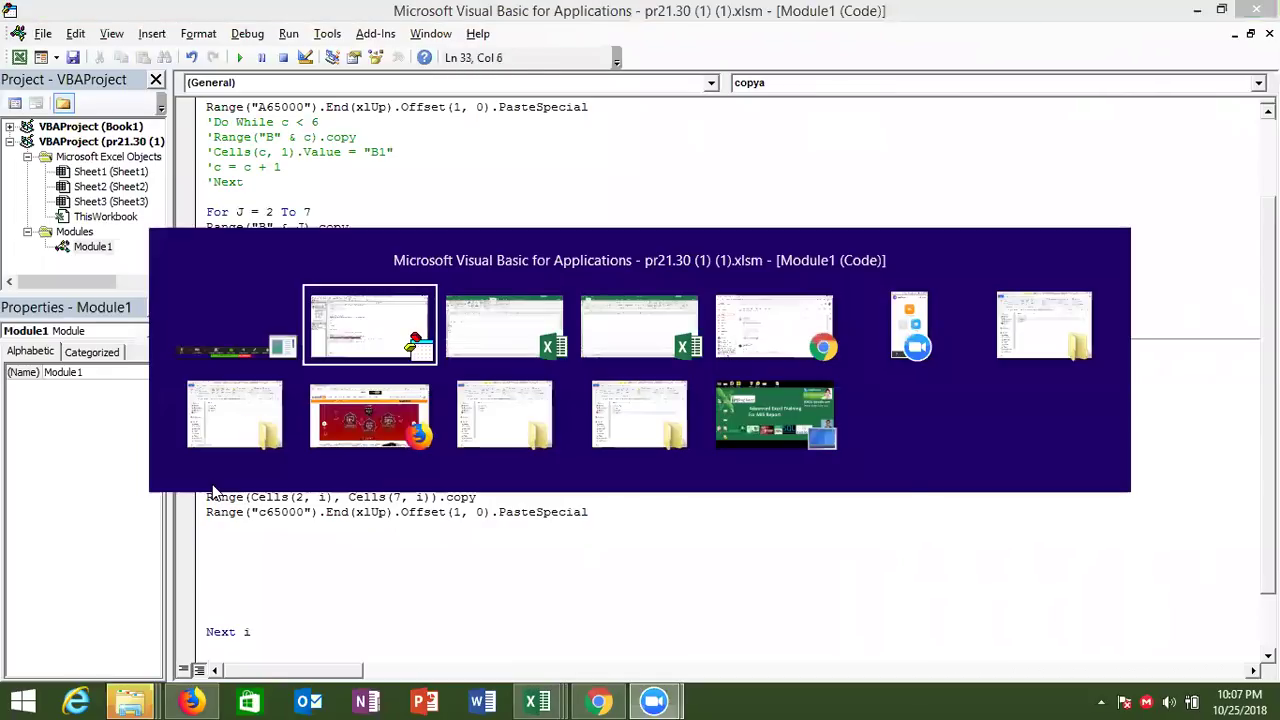
pyautogui.hotkey('alt', 'Tab')
pyautogui.hotkey('alt', 'Tab')
pyautogui.hotkey('alt', 'Tab')
pyautogui.hotkey('ctrl', 'shift', 'Up')
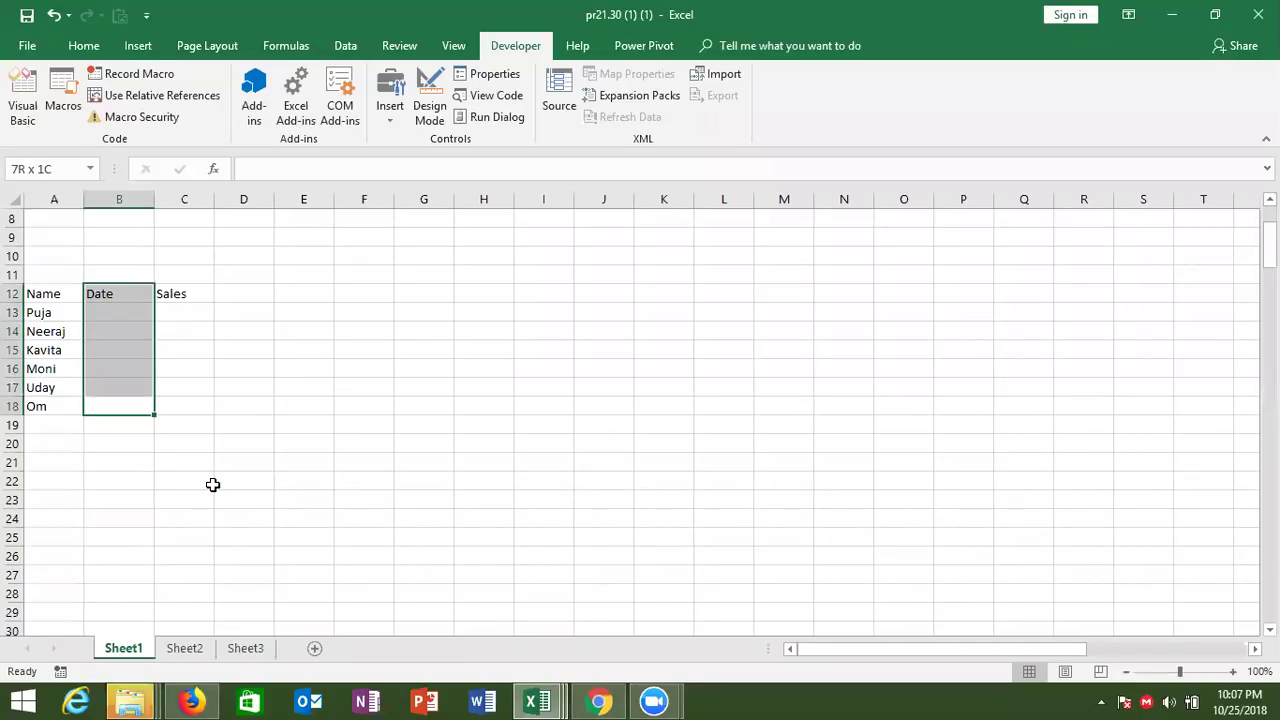
pyautogui.hotkey('shift', 'Down')
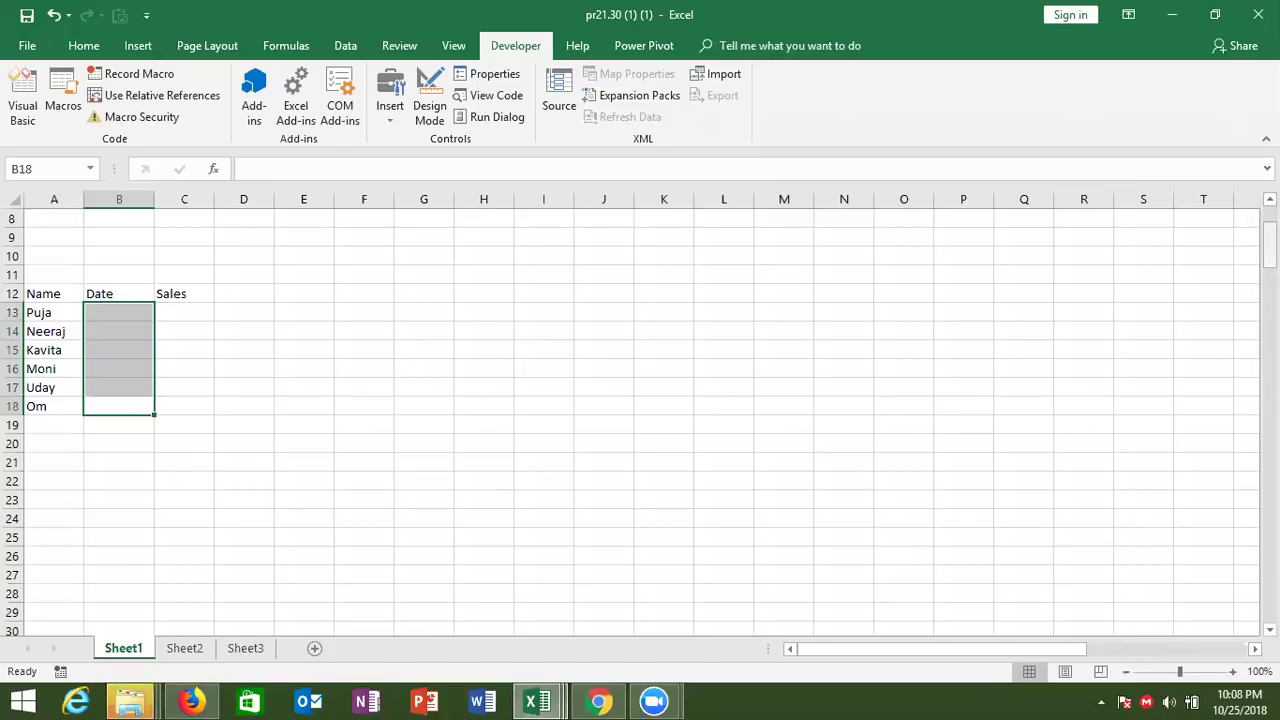
pyautogui.scroll(3, 565, 222)
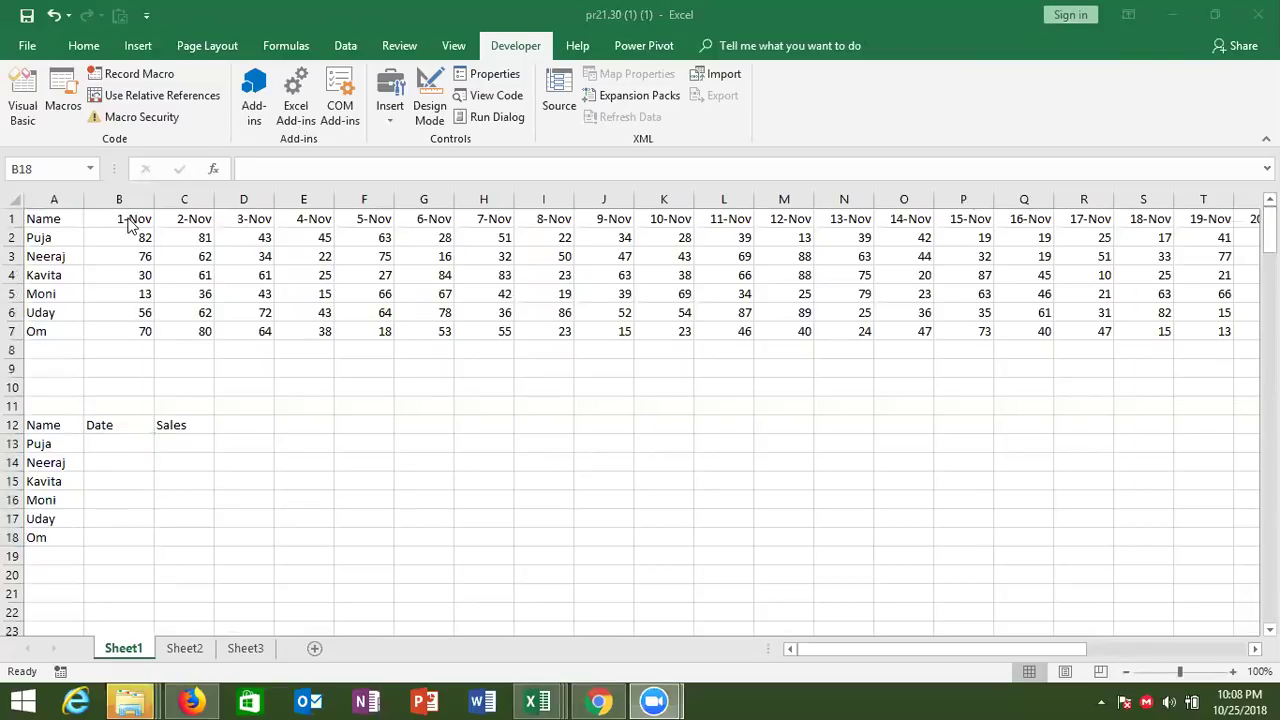
# Review the ActiveCell.Offset(1, 0) and Cells(1, i) parts of copya's Value assignment.
pyautogui.hotkey('alt', 'Tab')
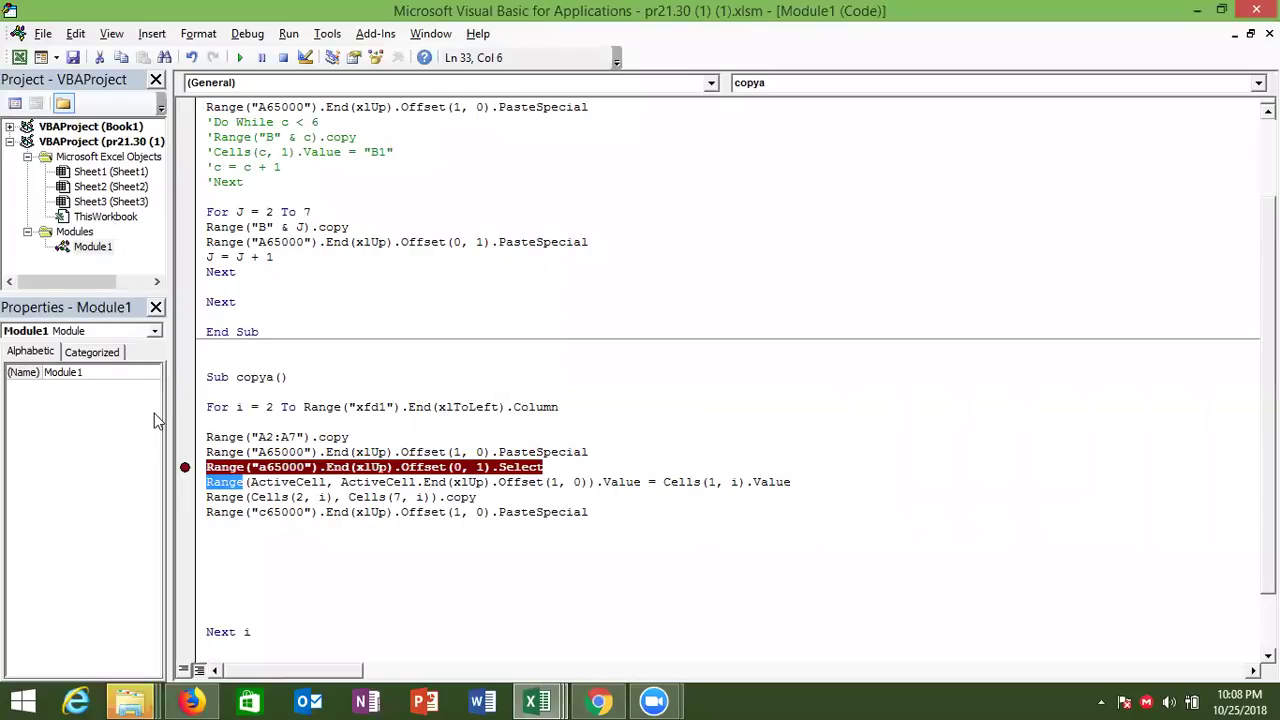
pyautogui.click(297, 482)
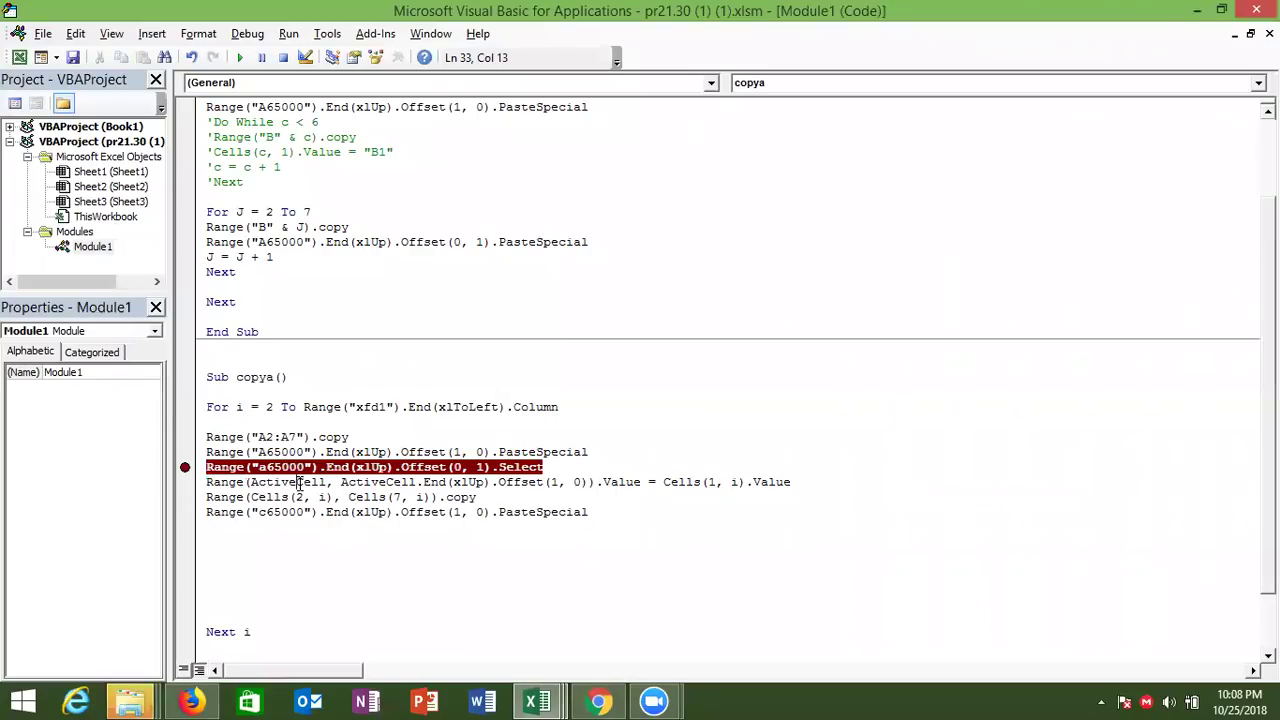
pyautogui.doubleClick(367, 483)
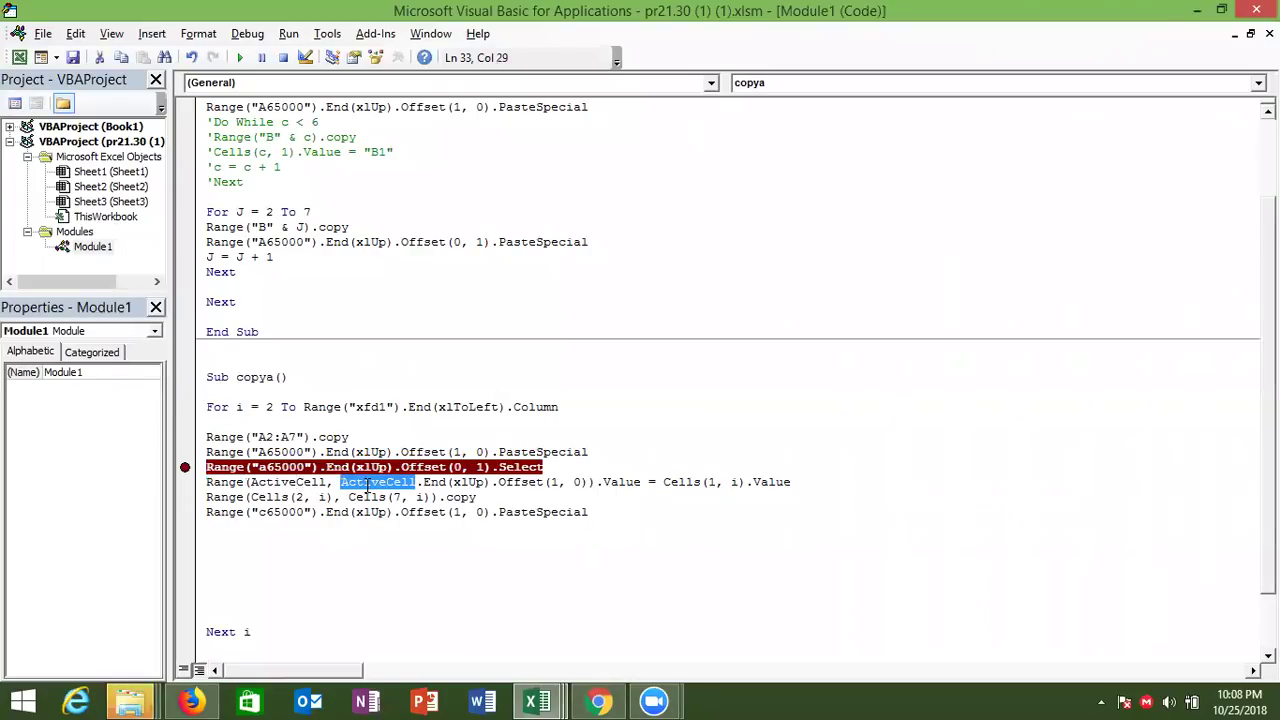
pyautogui.click(551, 482)
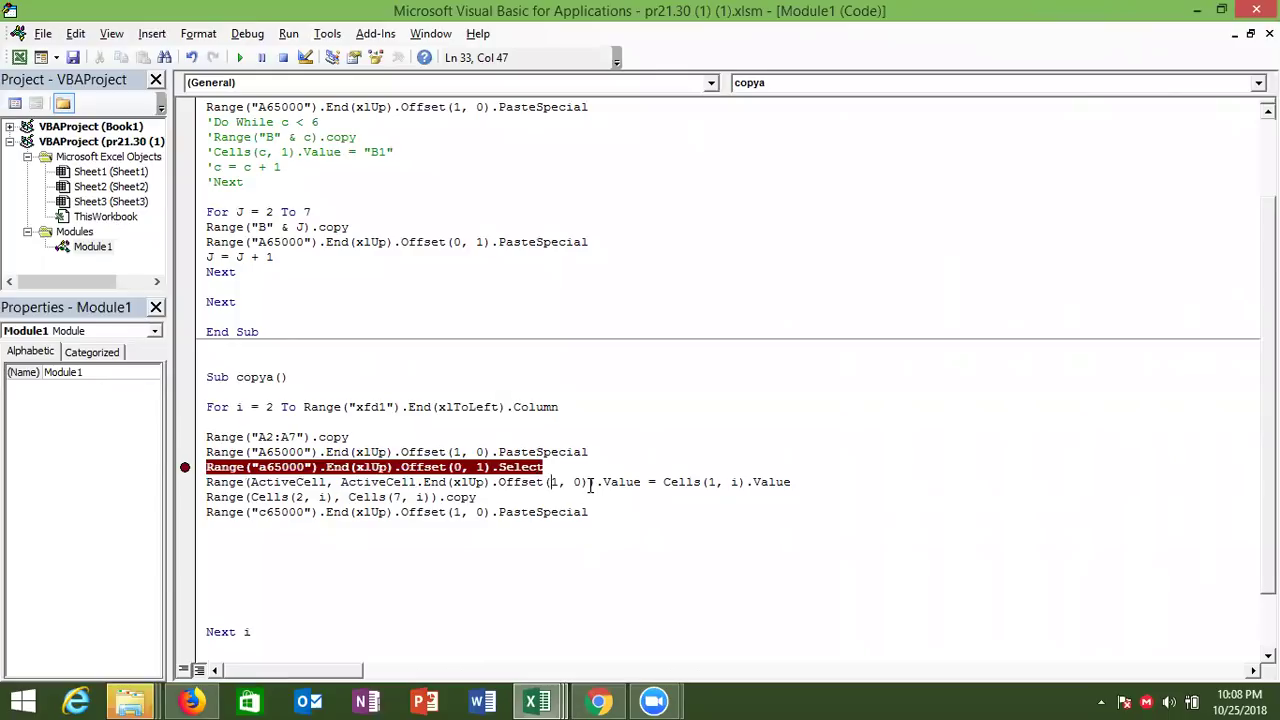
pyautogui.click(590, 484)
pyautogui.click(618, 484)
pyautogui.doubleClick(710, 482)
pyautogui.press('Right')
pyautogui.hotkey('shift', 'Right')
# Remove the Select-line breakpoint and check the 1-Nov sales B2:B7 against Sales cell C13.
pyautogui.click(182, 467)
pyautogui.click(194, 497)
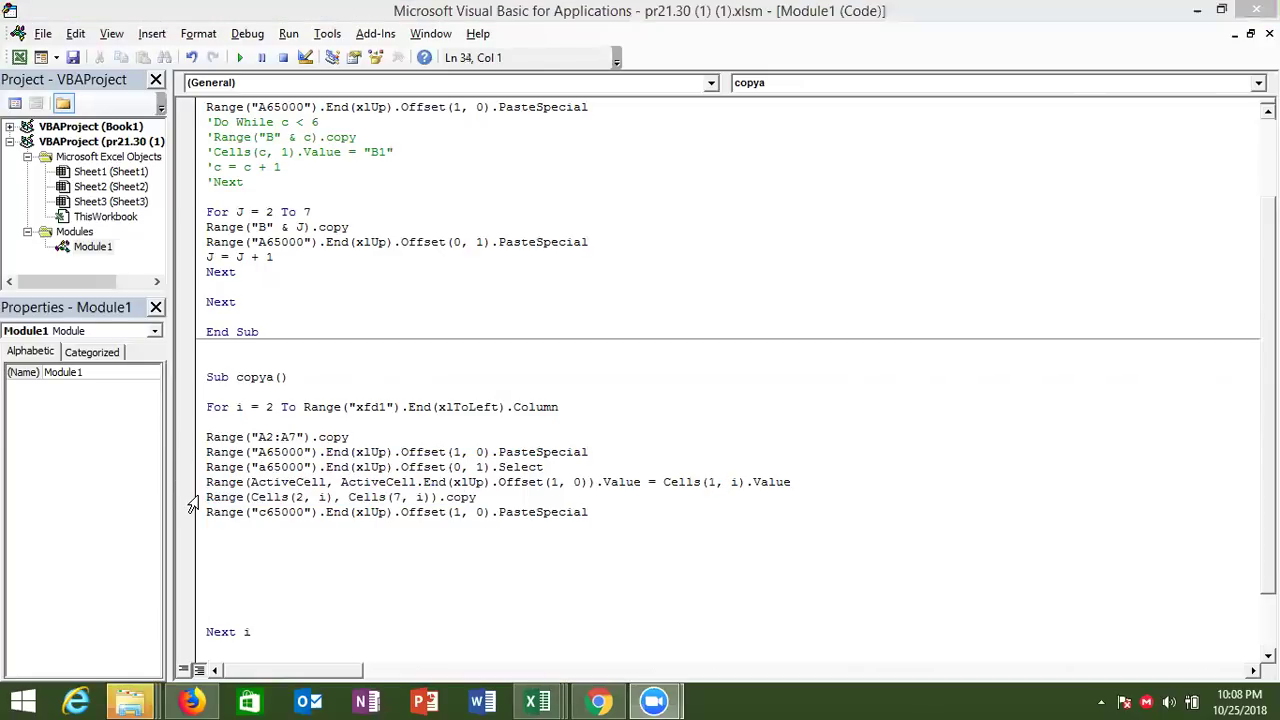
pyautogui.hotkey('alt', 'Tab')
pyautogui.hotkey('alt', 'Tab')
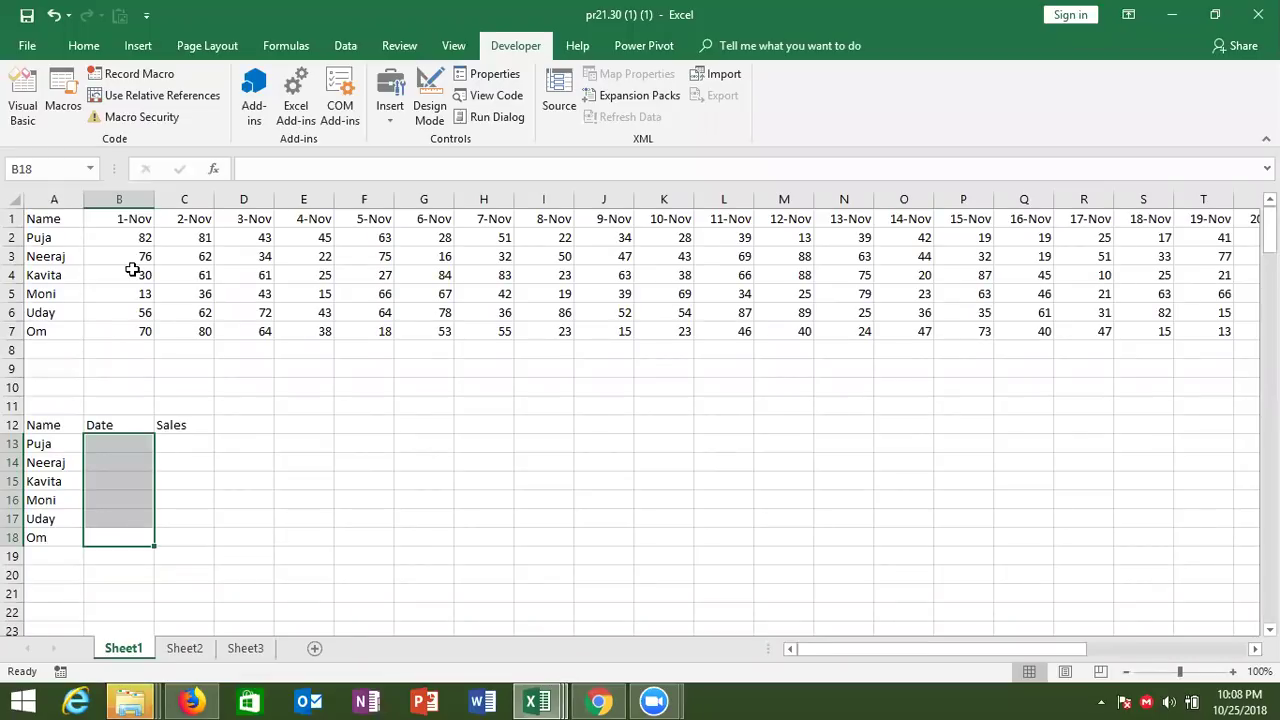
pyautogui.click(130, 245)
pyautogui.hotkey('ctrl', 'shift', 'Down')
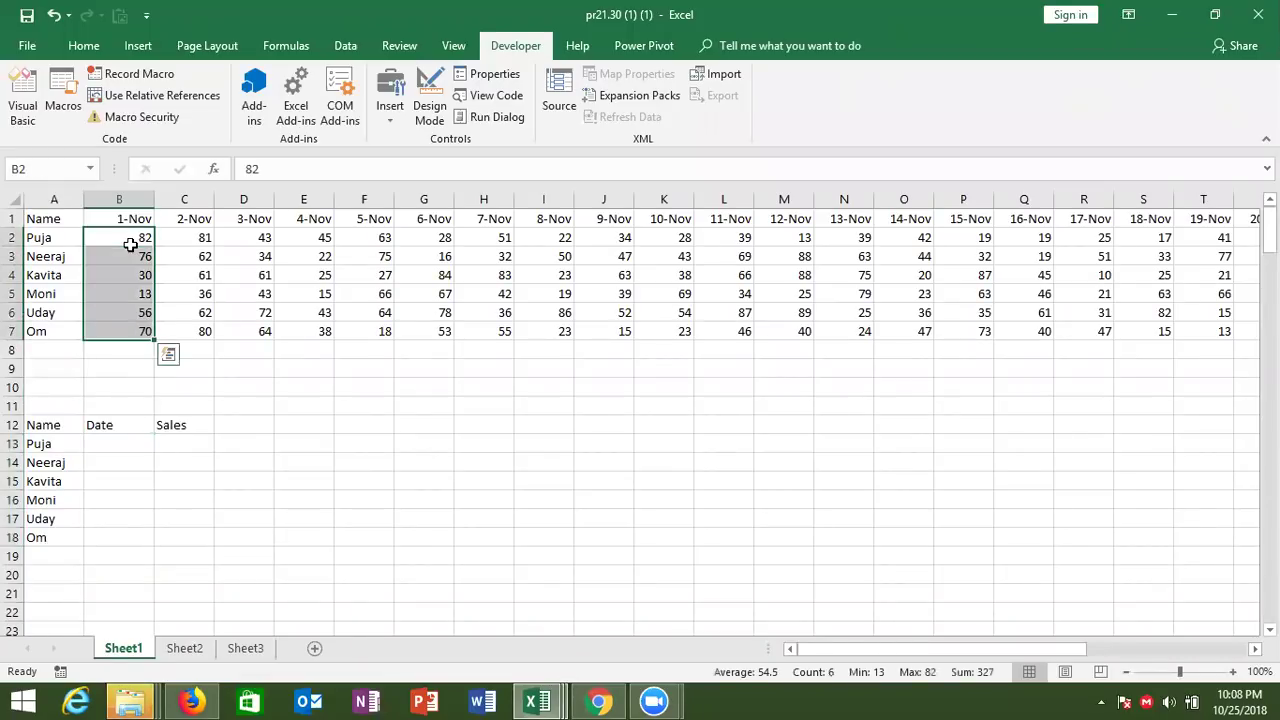
pyautogui.click(181, 445)
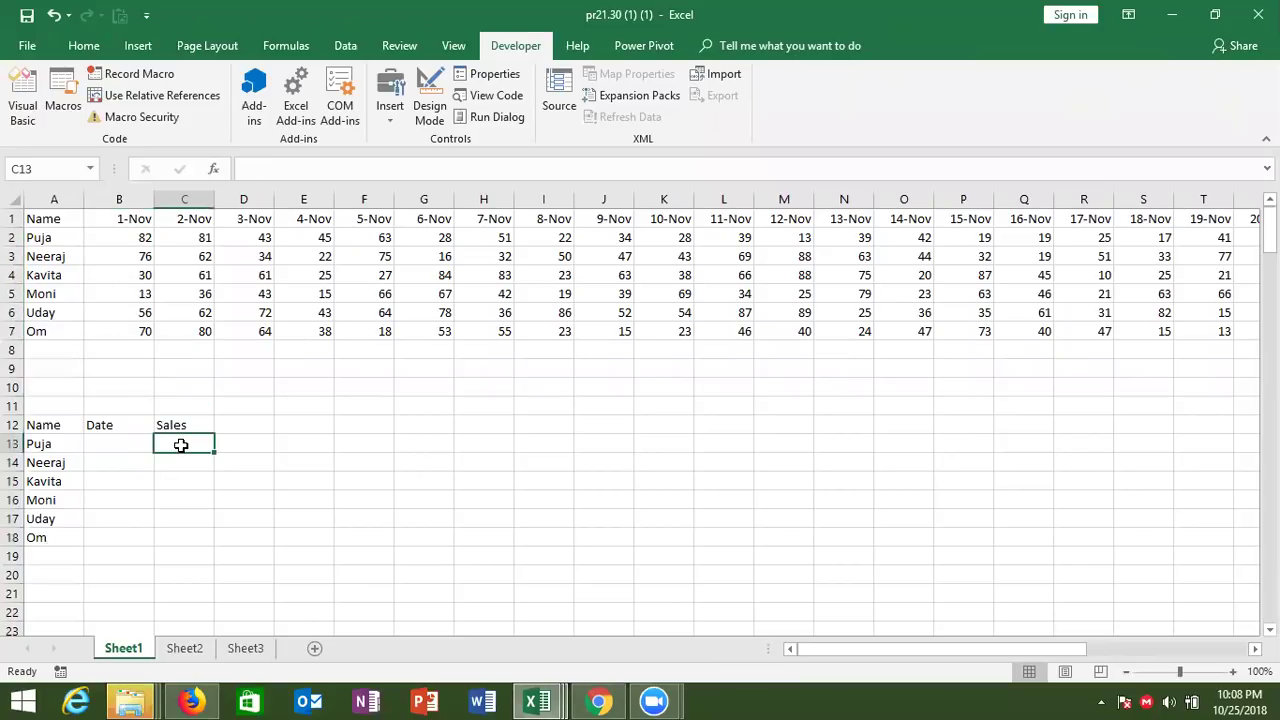
# Review the original copy macro down to its J = J + 1 line.
pyautogui.hotkey('alt', 'Tab')
pyautogui.hotkey('alt', 'Tab')
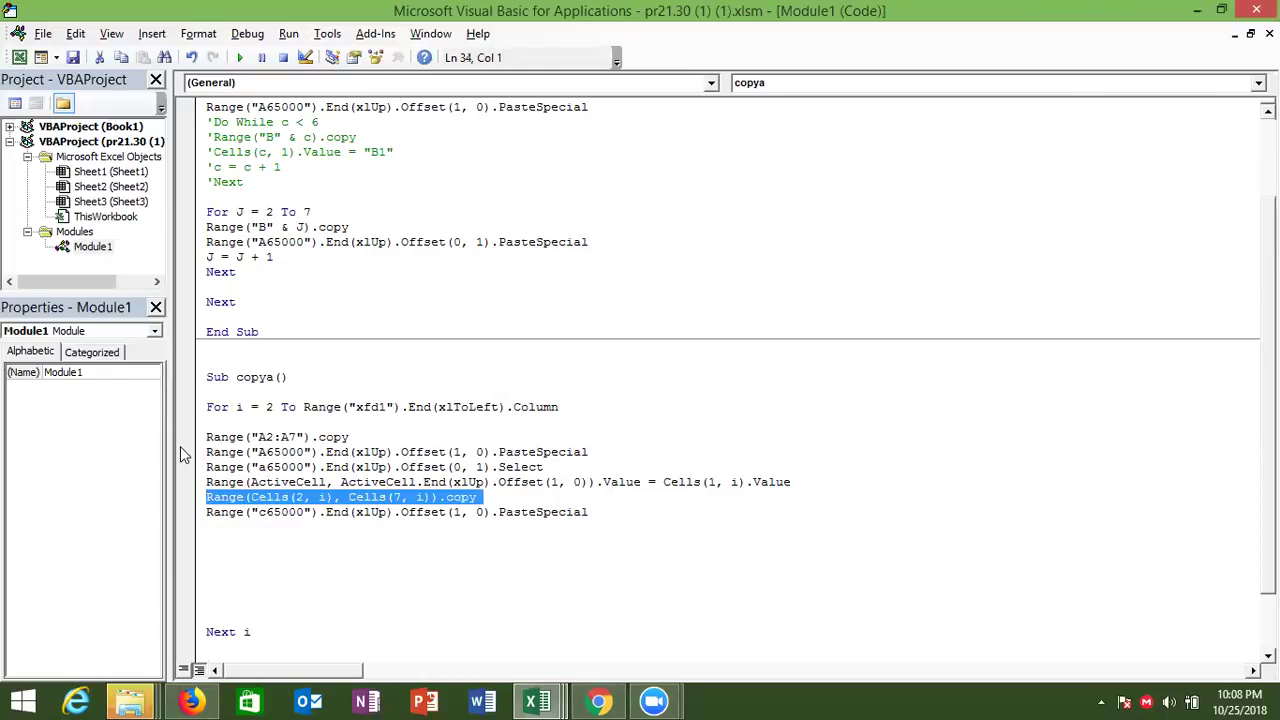
pyautogui.click(266, 189)
pyautogui.scroll(1, 728, 368)
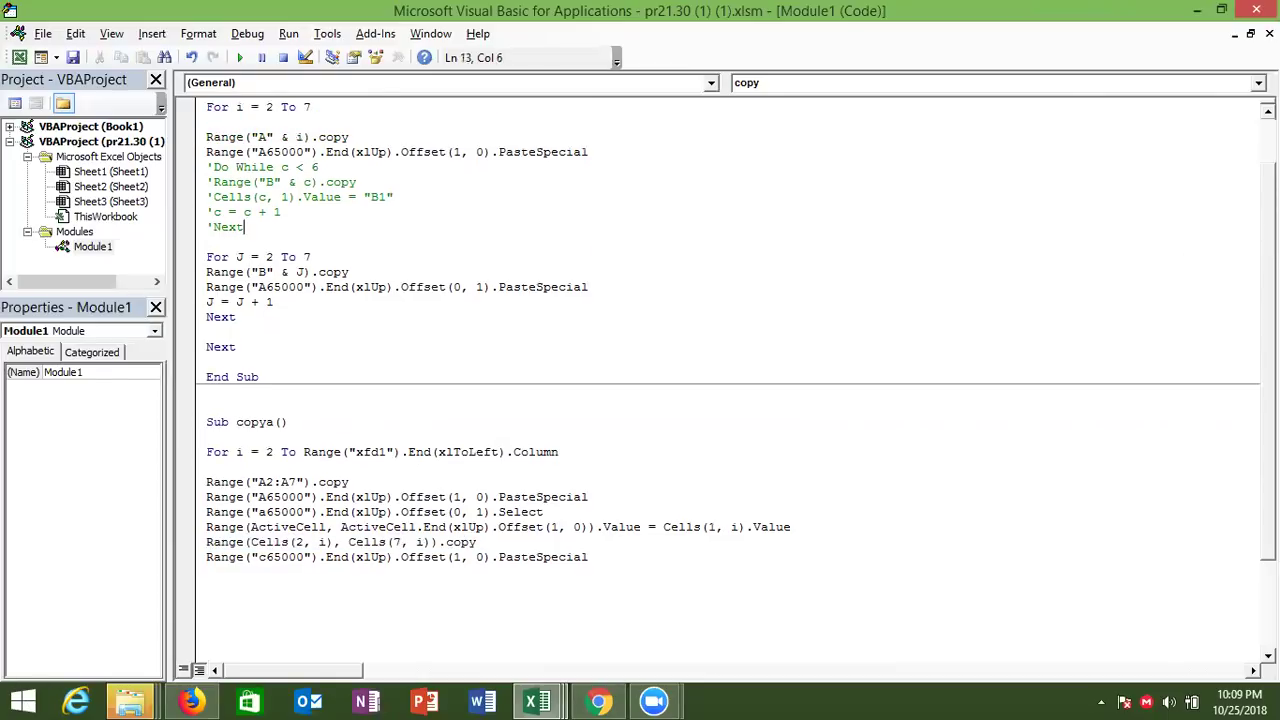
pyautogui.scroll(1, 728, 368)
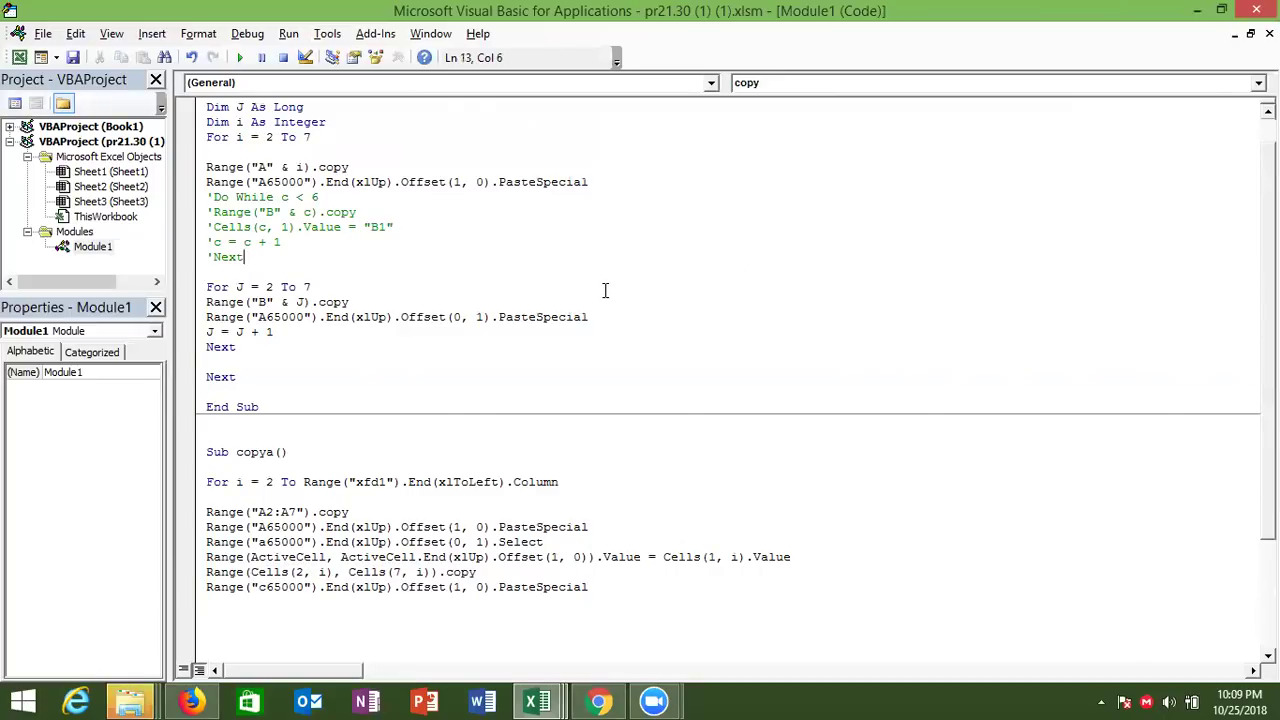
pyautogui.click(360, 412)
pyautogui.click(303, 331)
# Delete the names in A13:A18 of the Name/Date/Sales table.
pyautogui.hotkey('alt', 'Tab')
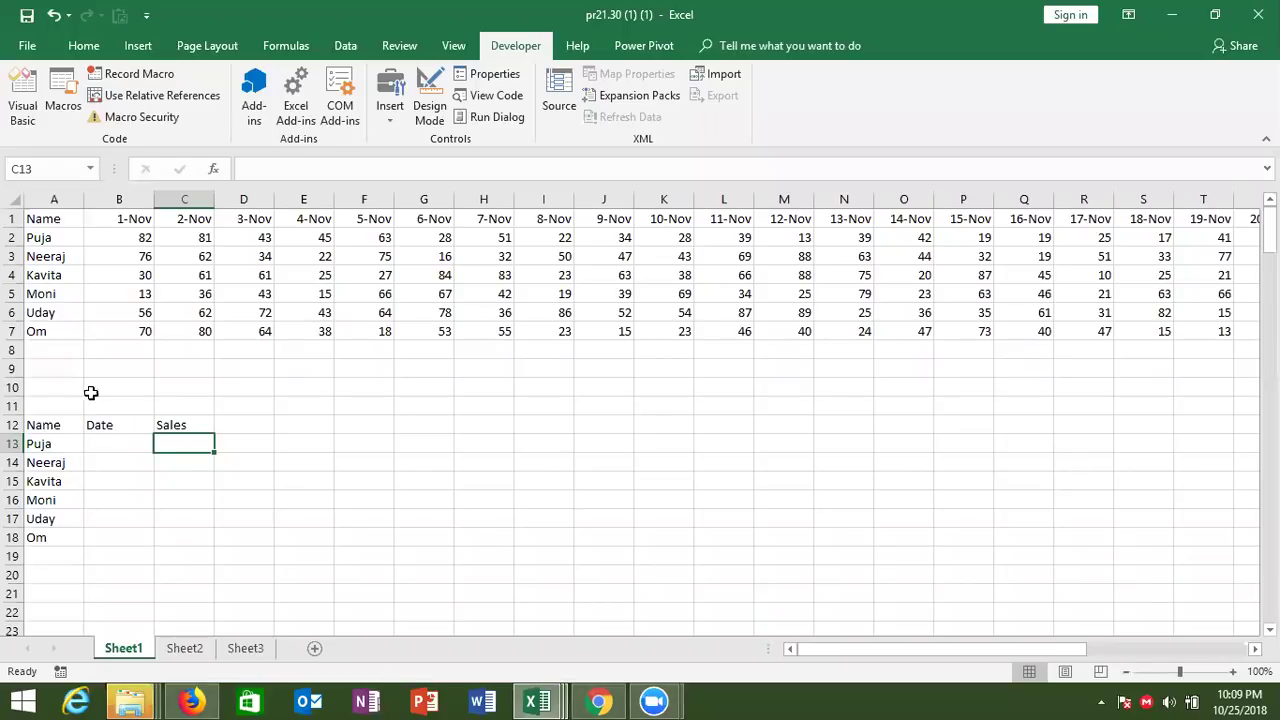
pyautogui.click(49, 444)
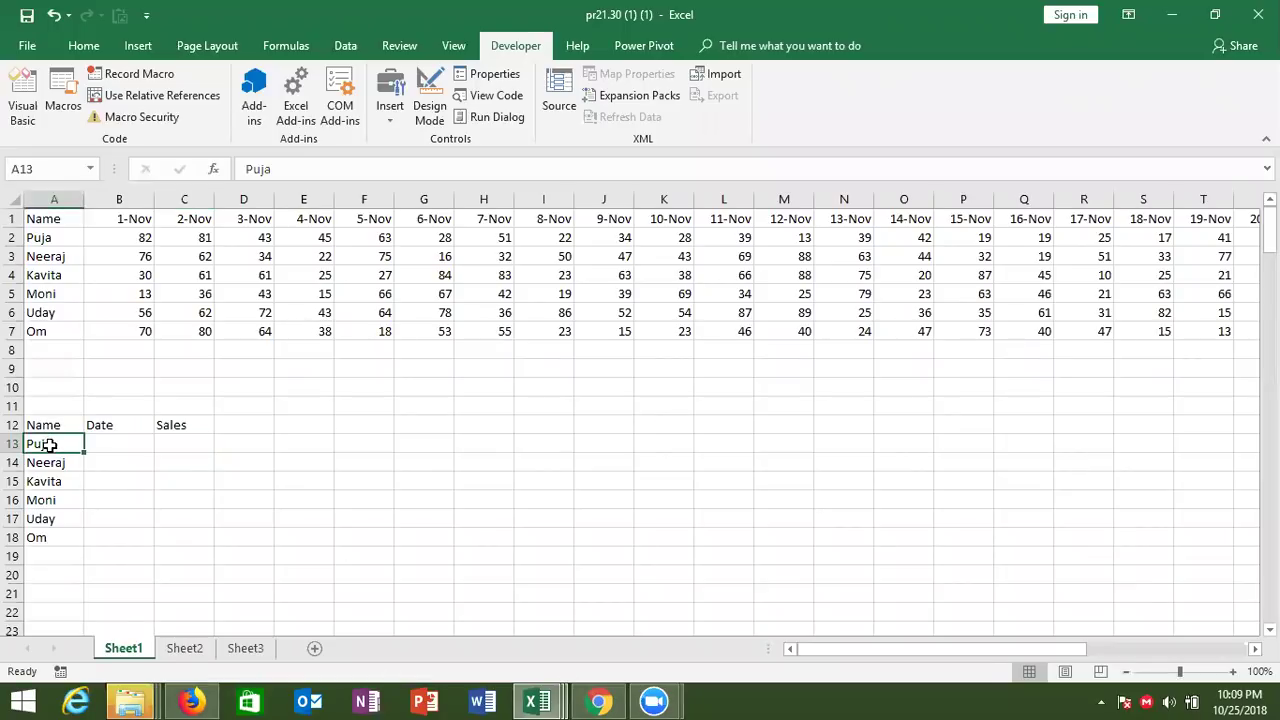
pyautogui.hotkey('ctrl', 'shift', 'Down')
pyautogui.press('Delete')
pyautogui.press('Up')
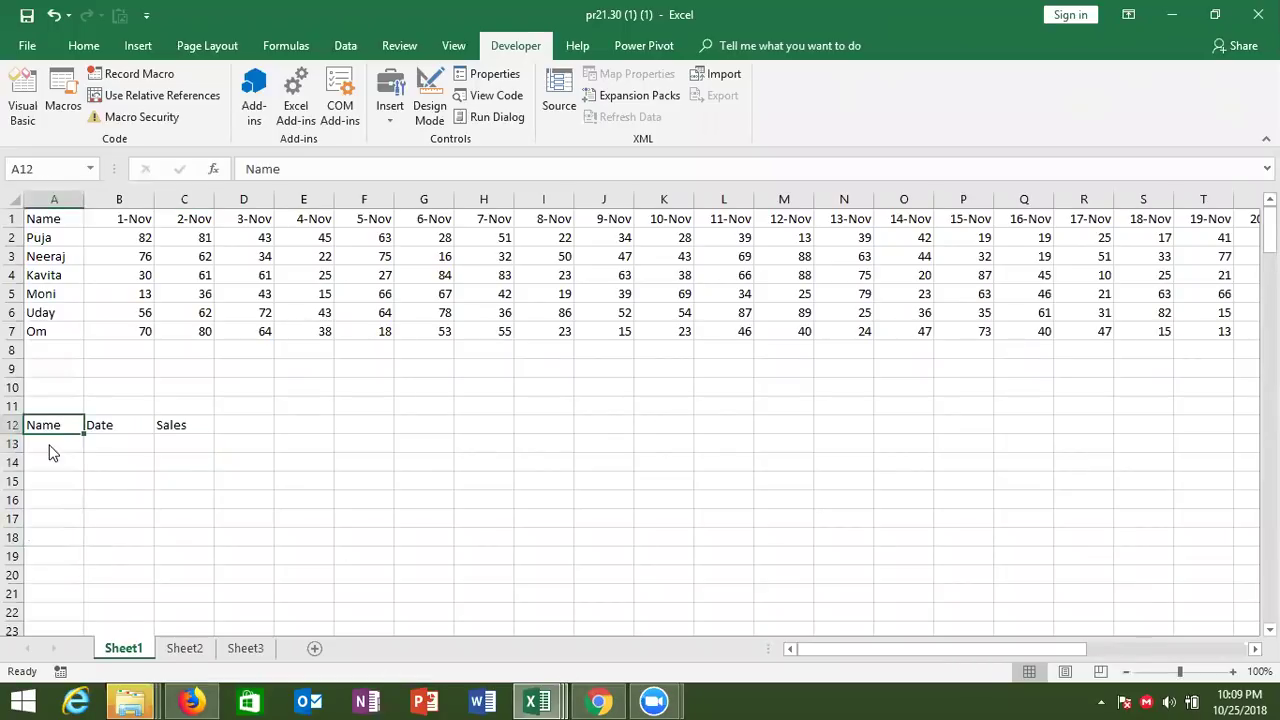
# Run the copy macro from the VBA editor.
pyautogui.hotkey('alt', 'Tab')
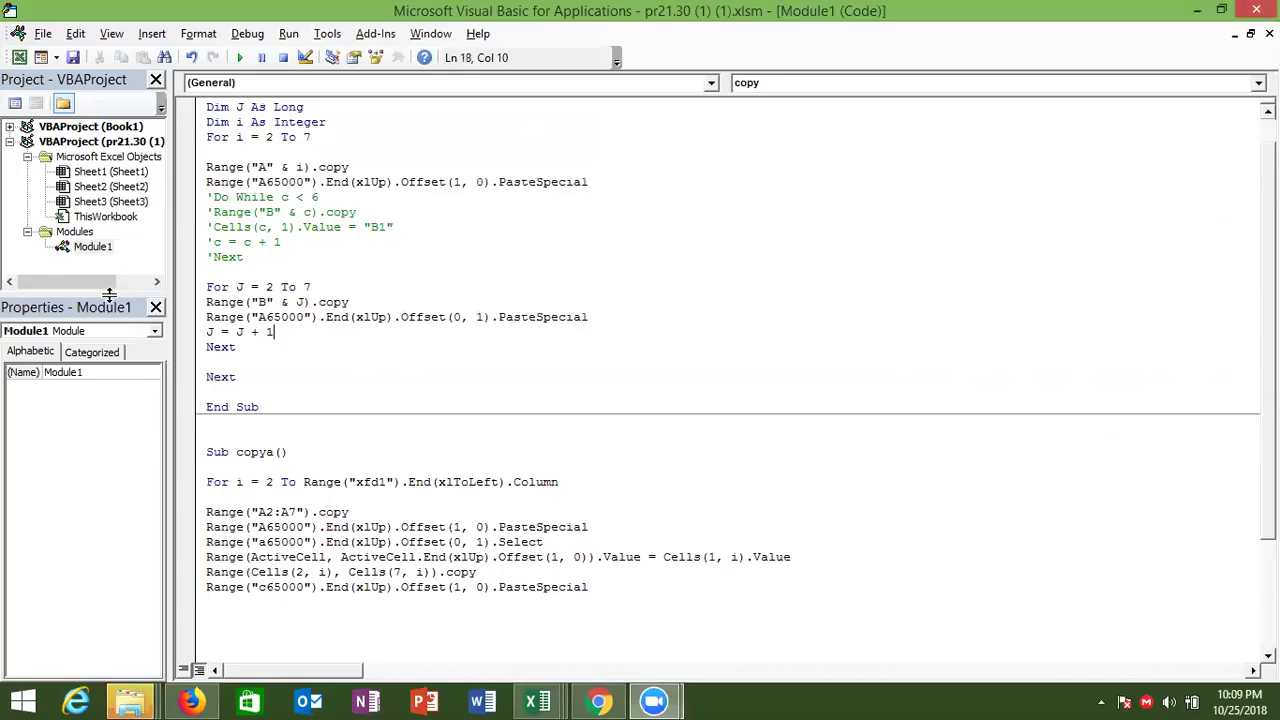
pyautogui.click(228, 197)
pyautogui.click(240, 58)
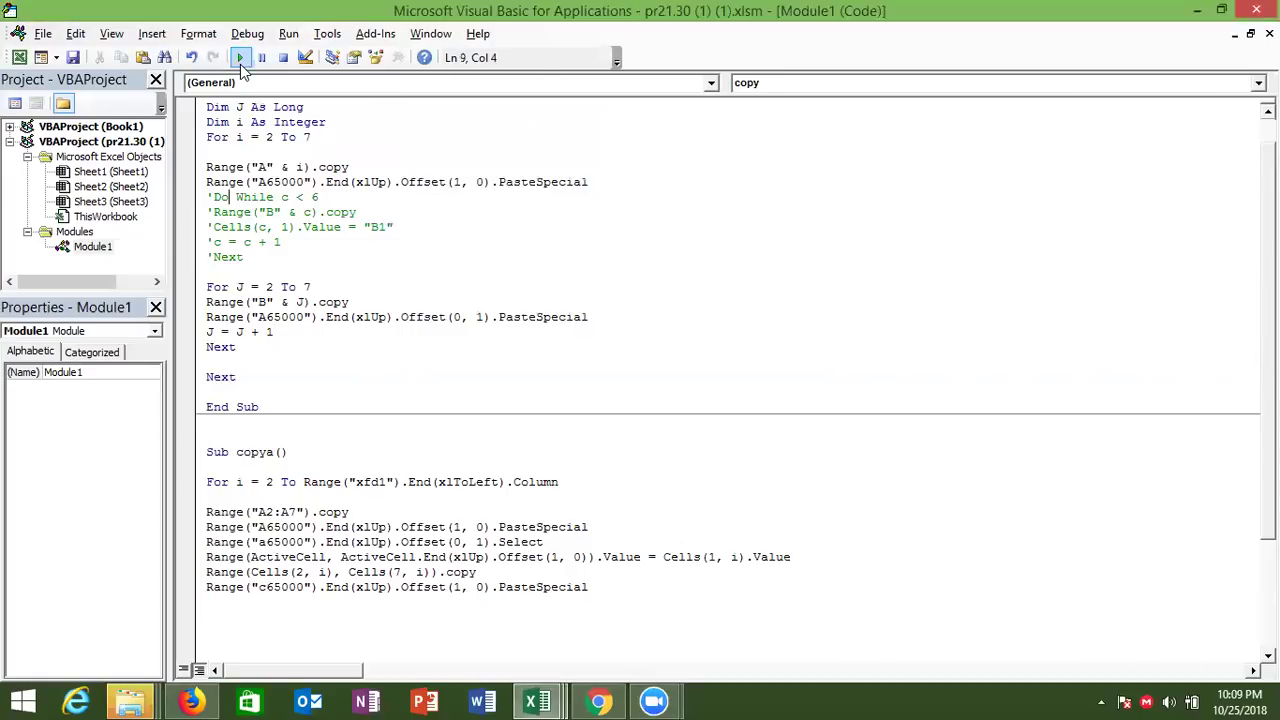
# Delete the macro's pasted names and 56 values in A13:B18.
pyautogui.hotkey('alt', 'Tab')
pyautogui.press('Tab')
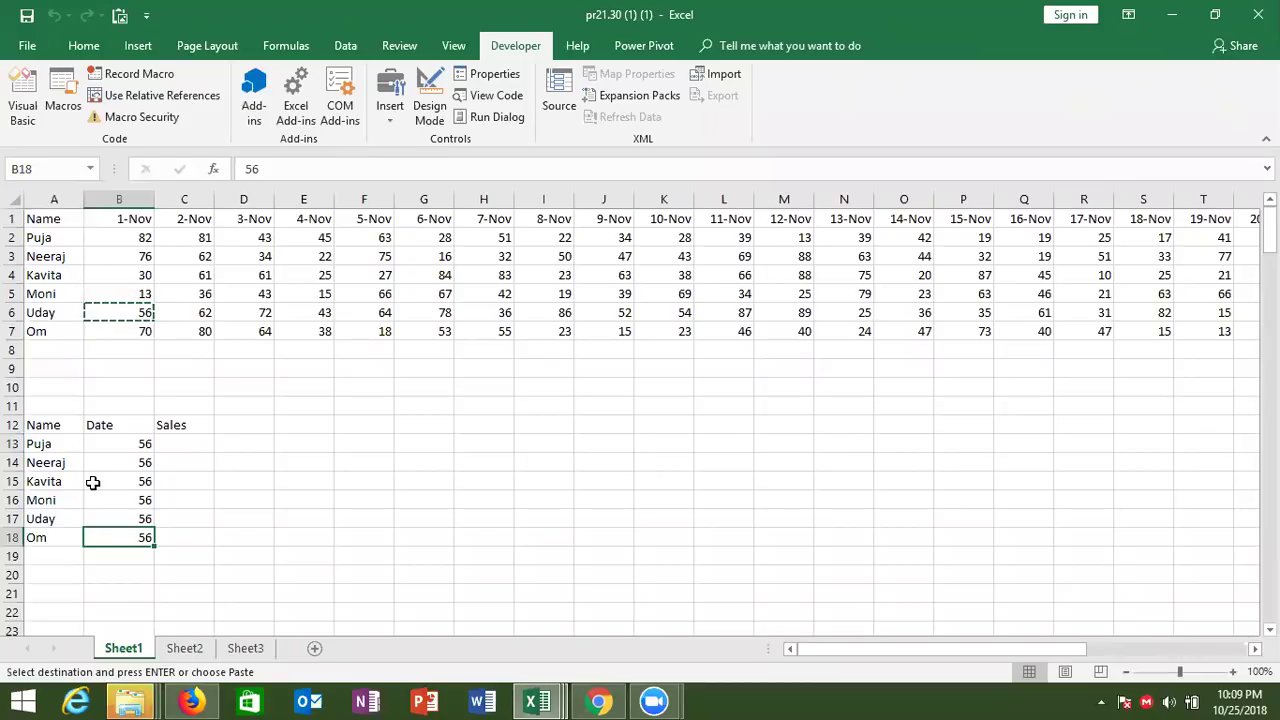
pyautogui.moveTo(38, 445); pyautogui.dragTo(143, 540)
pyautogui.press('Delete')
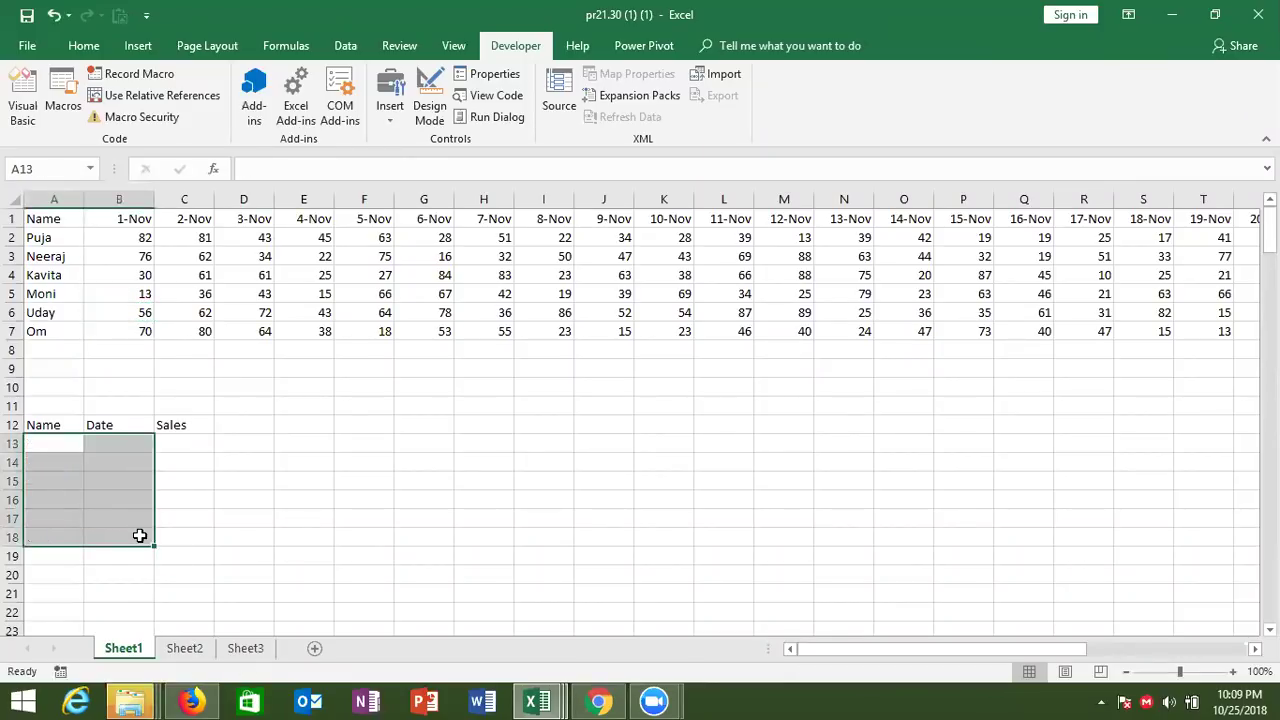
# Bring the macro code editor forward, then switch to the Gmail window.
pyautogui.click(530, 700)
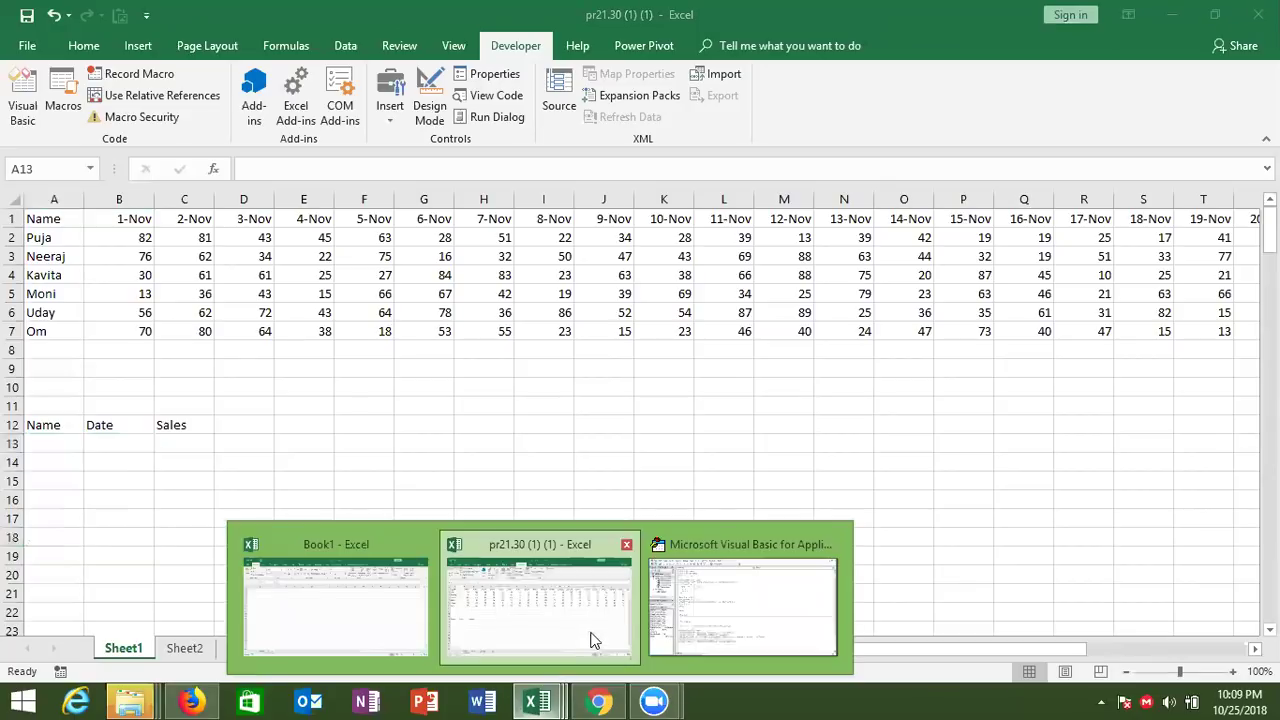
pyautogui.click(689, 627)
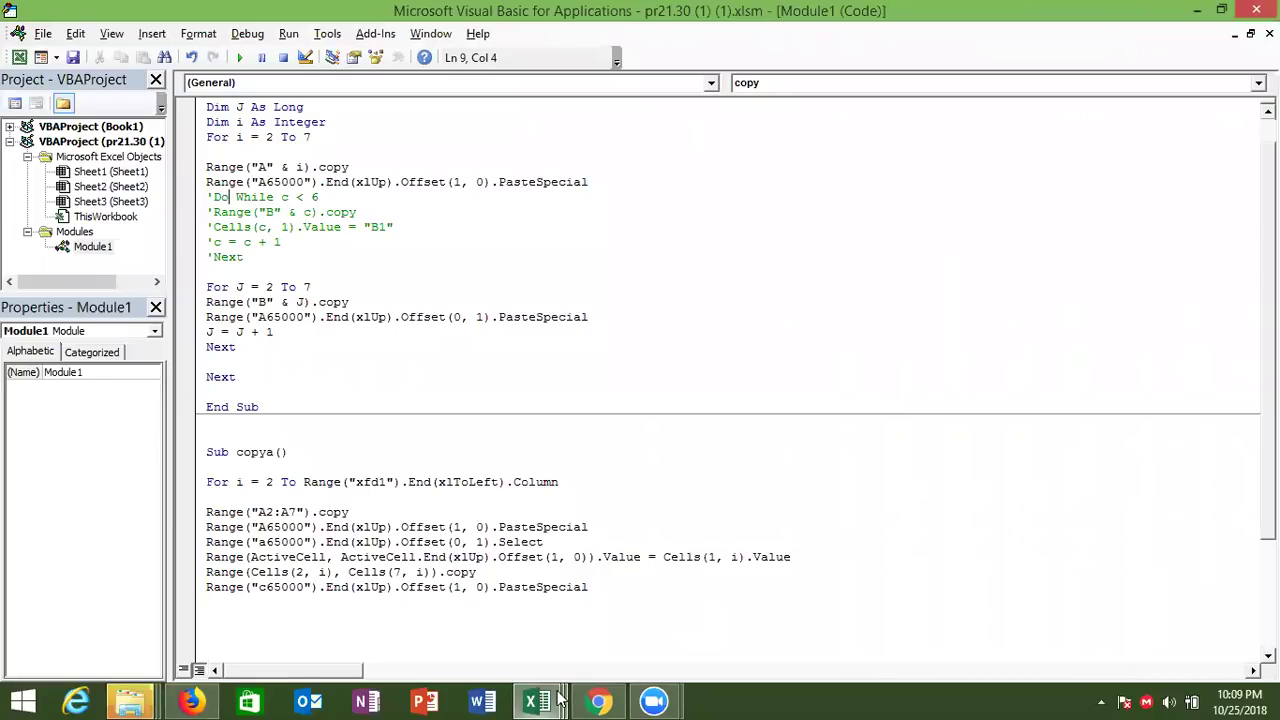
pyautogui.click(597, 700)
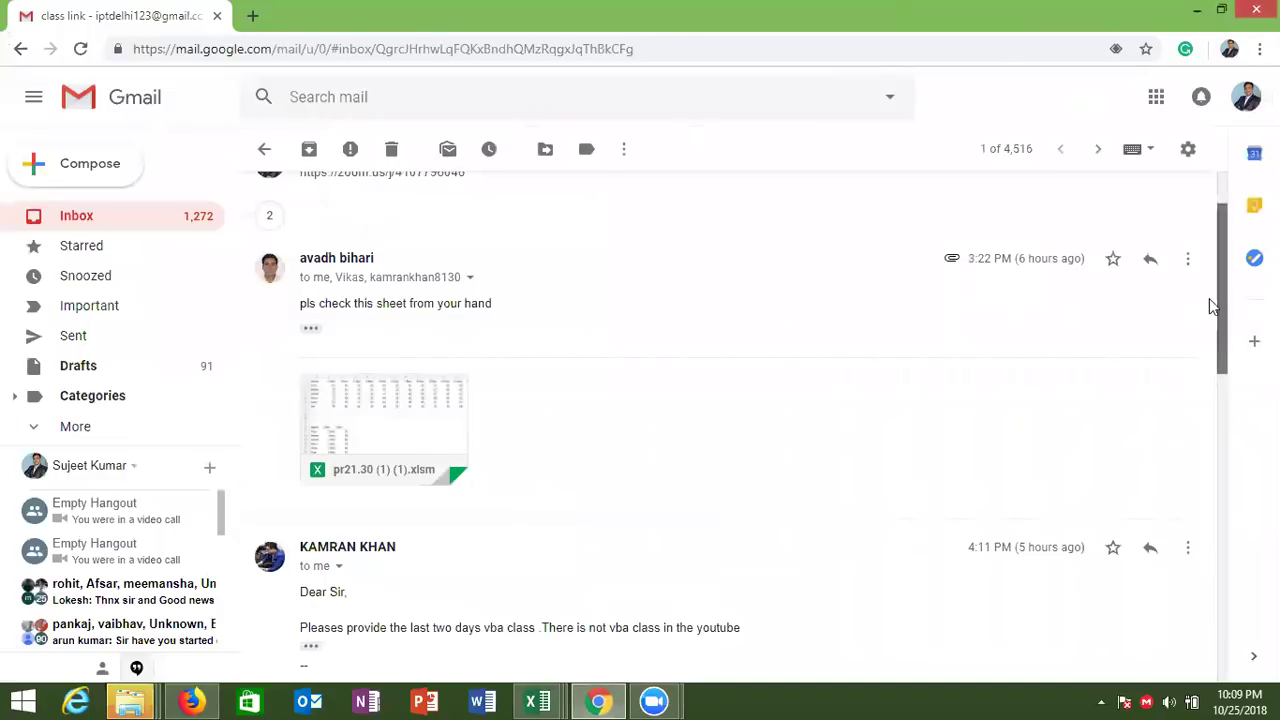
# Expand the thread's collapsed messages and open the earlier one carrying pr21.30 (1).xlsm.
pyautogui.scroll(2, 1209, 305)
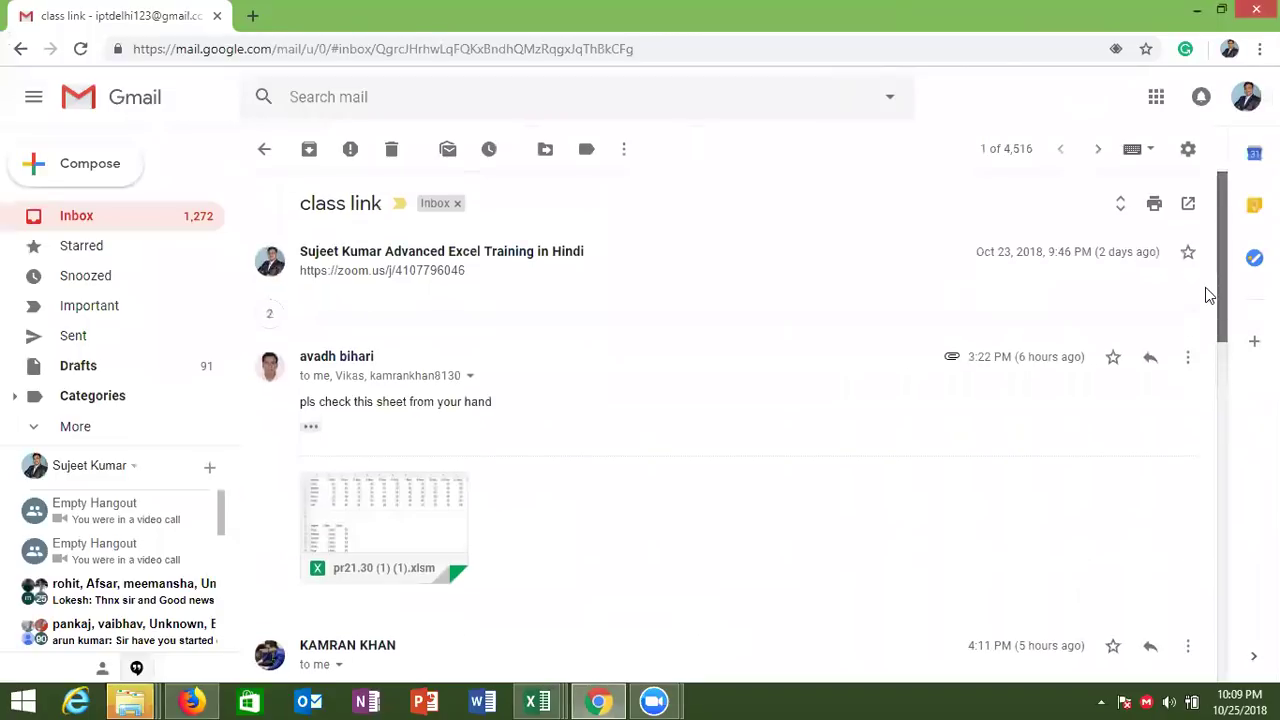
pyautogui.click(1121, 322)
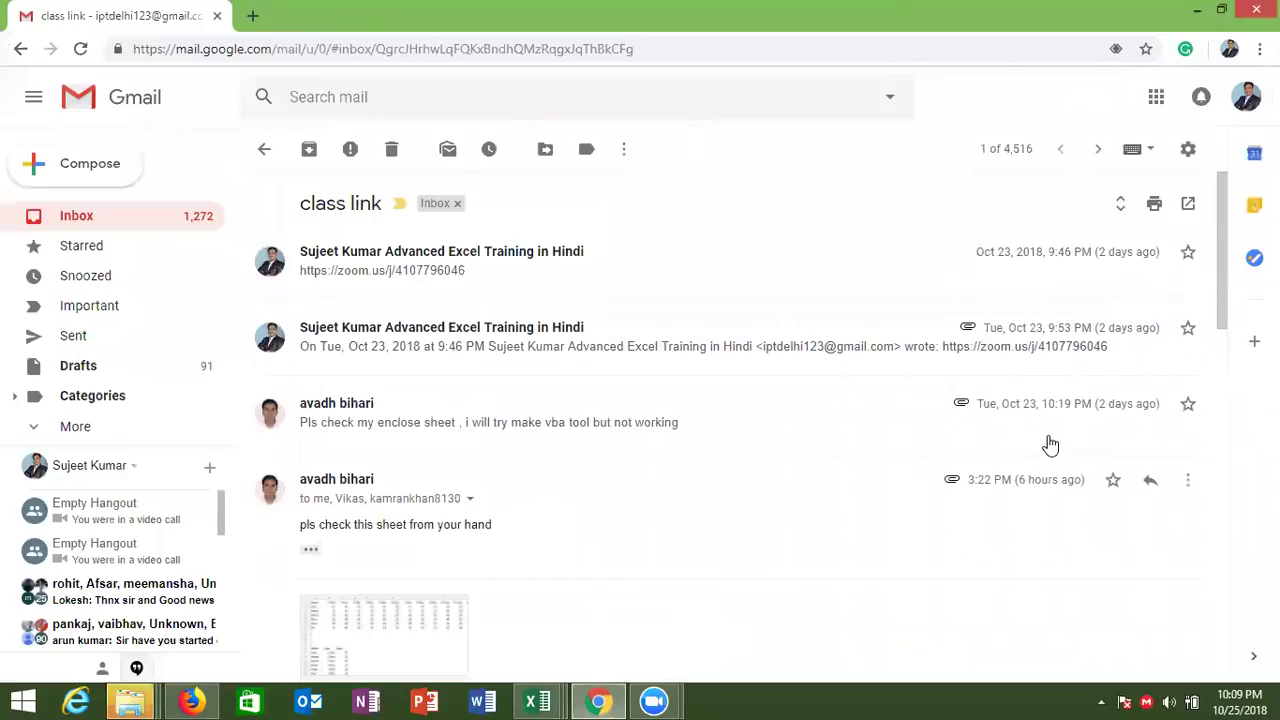
pyautogui.moveTo(1068, 404)
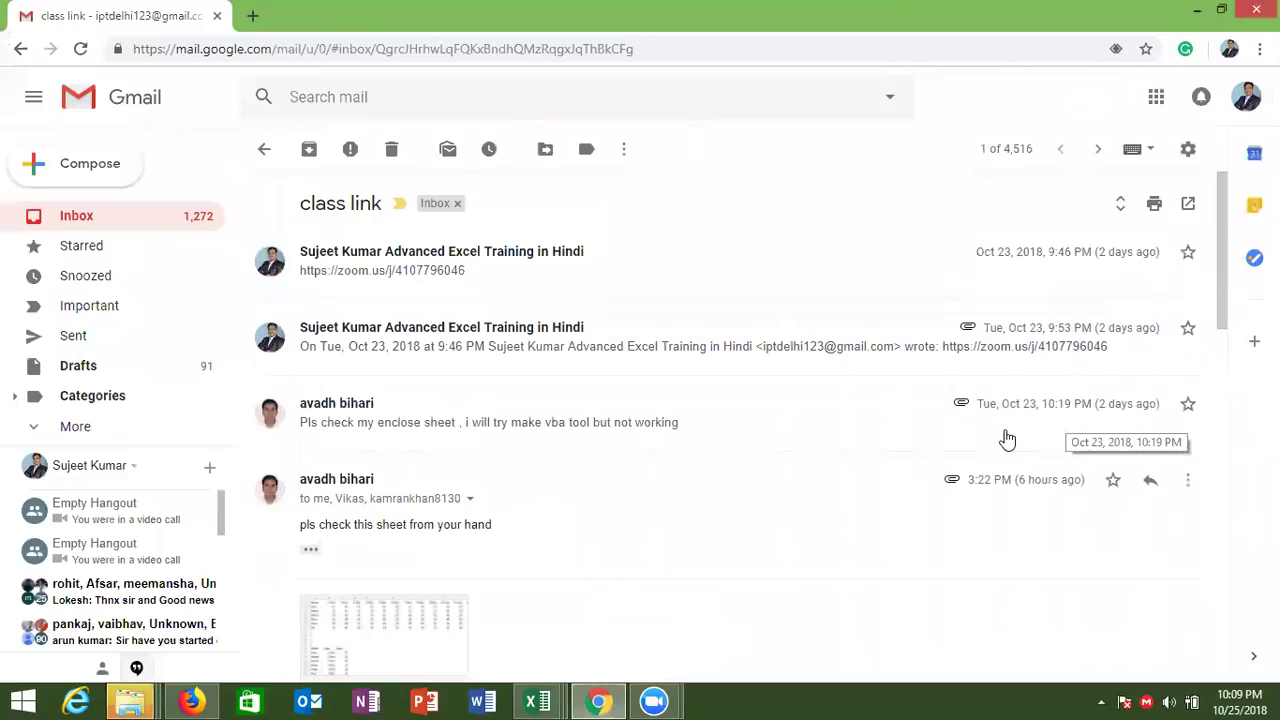
pyautogui.click(1000, 432)
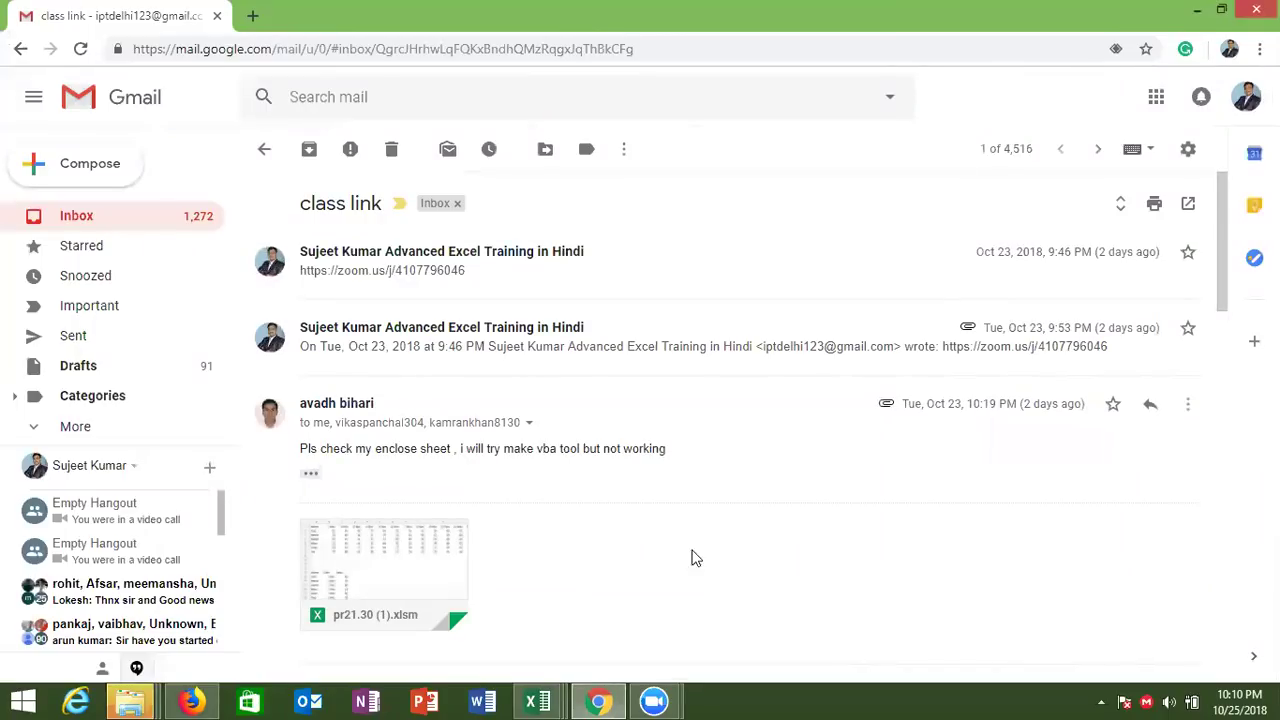
pyautogui.hotkey('alt', 'Tab')
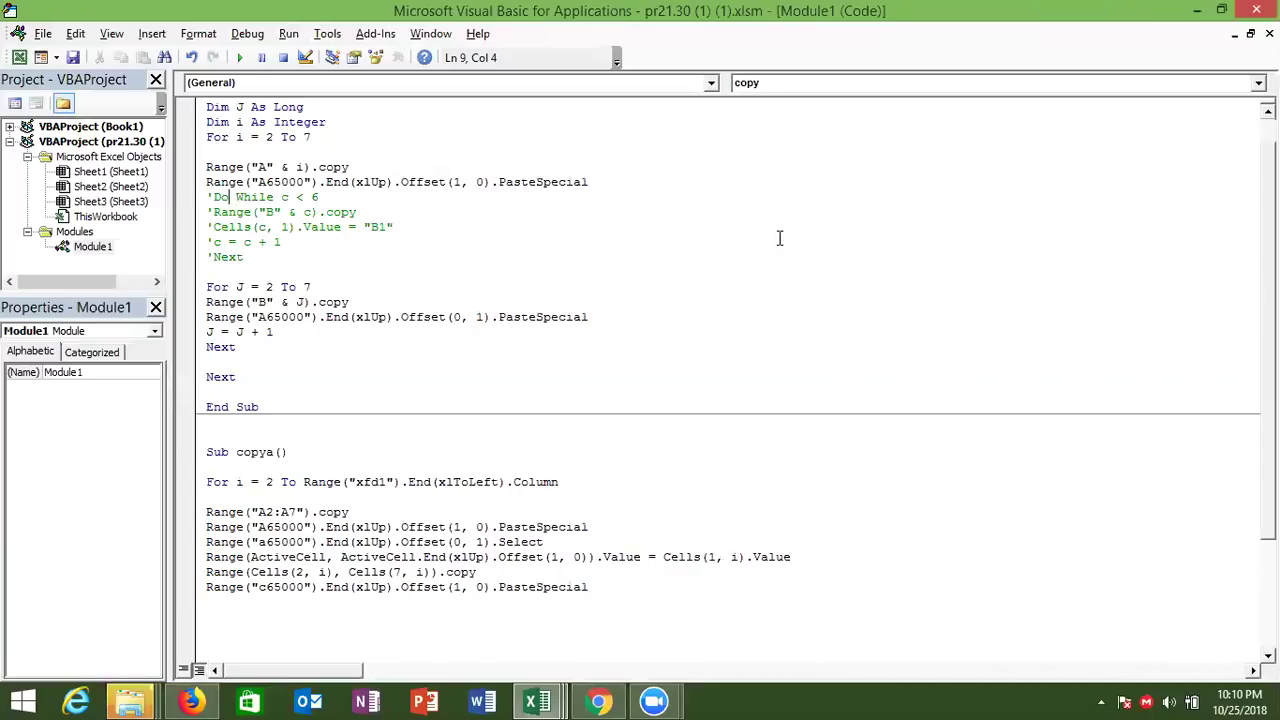
# Close the VBA editor and start a reply to everyone on the class link thread.
pyautogui.doubleClick(470, 22)
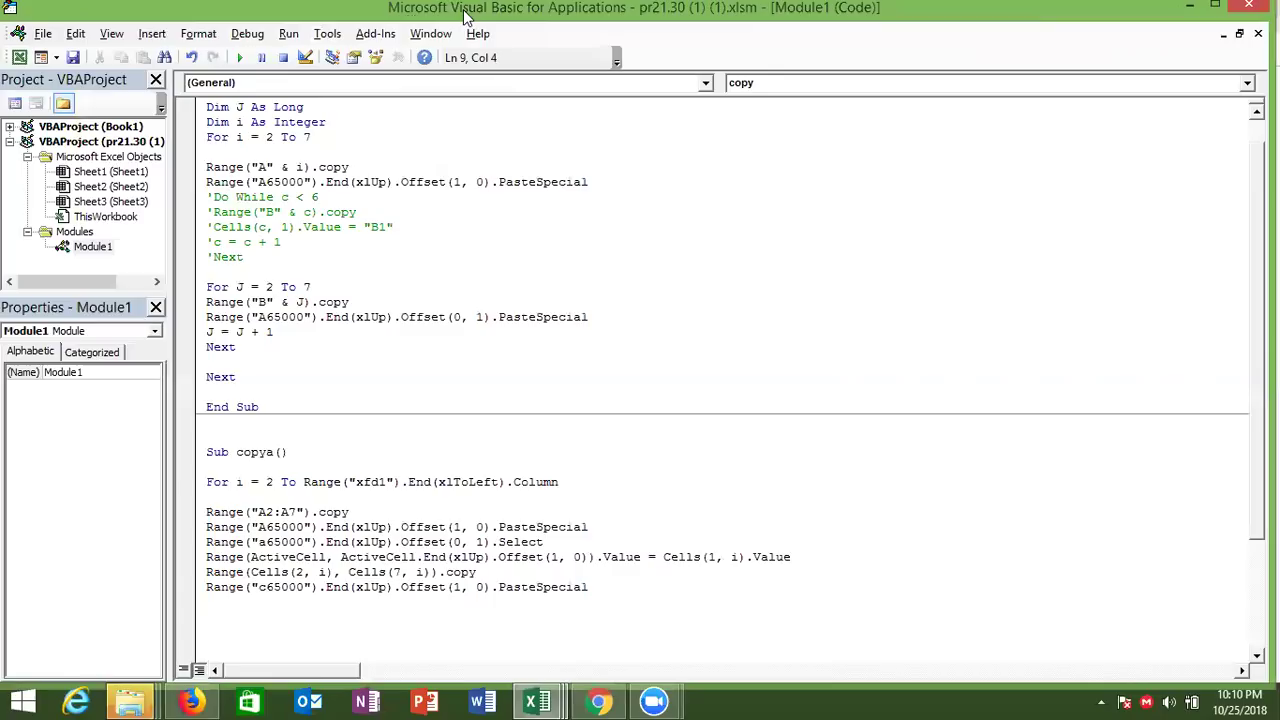
pyautogui.doubleClick(463, 14)
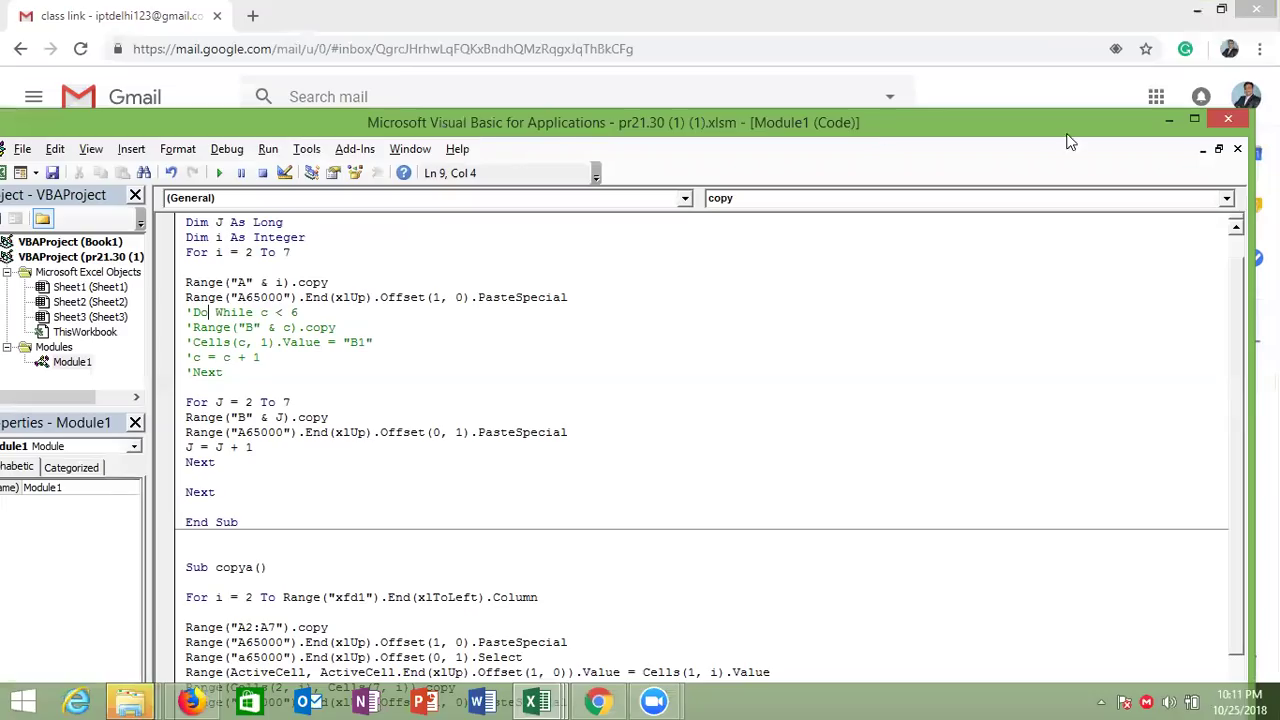
pyautogui.click(1229, 120)
pyautogui.click(600, 700)
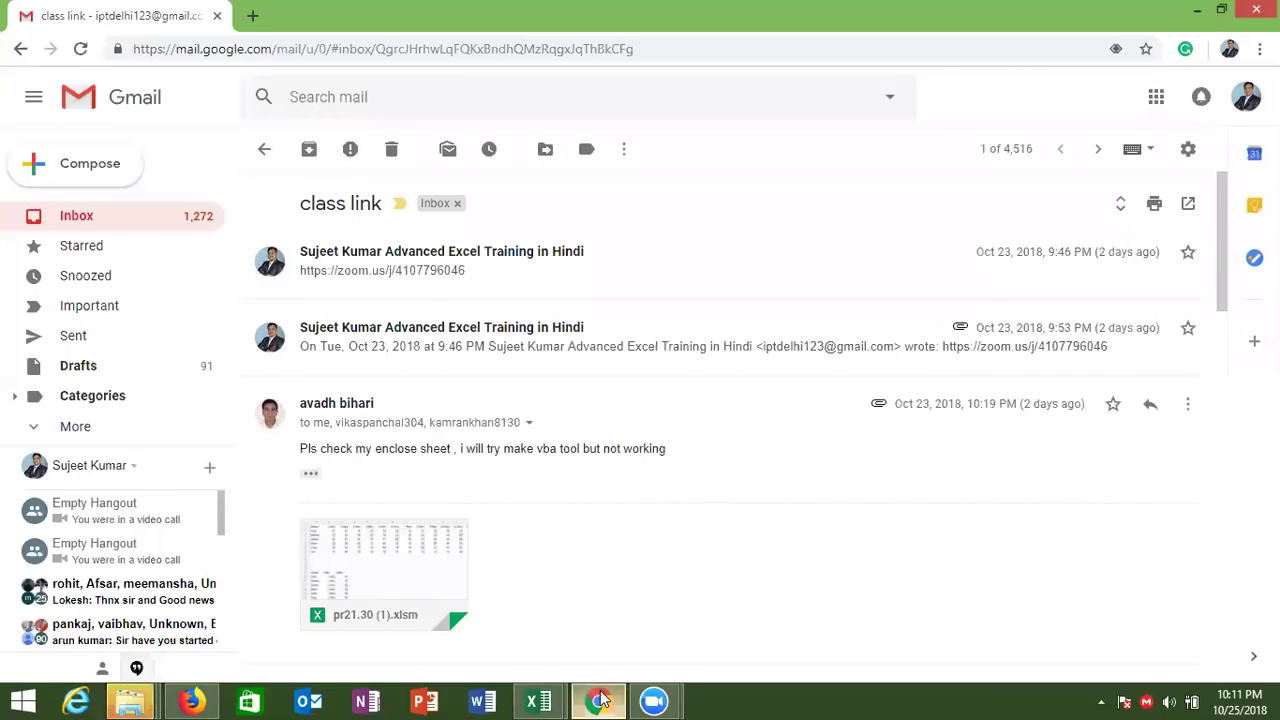
pyautogui.click(452, 290)
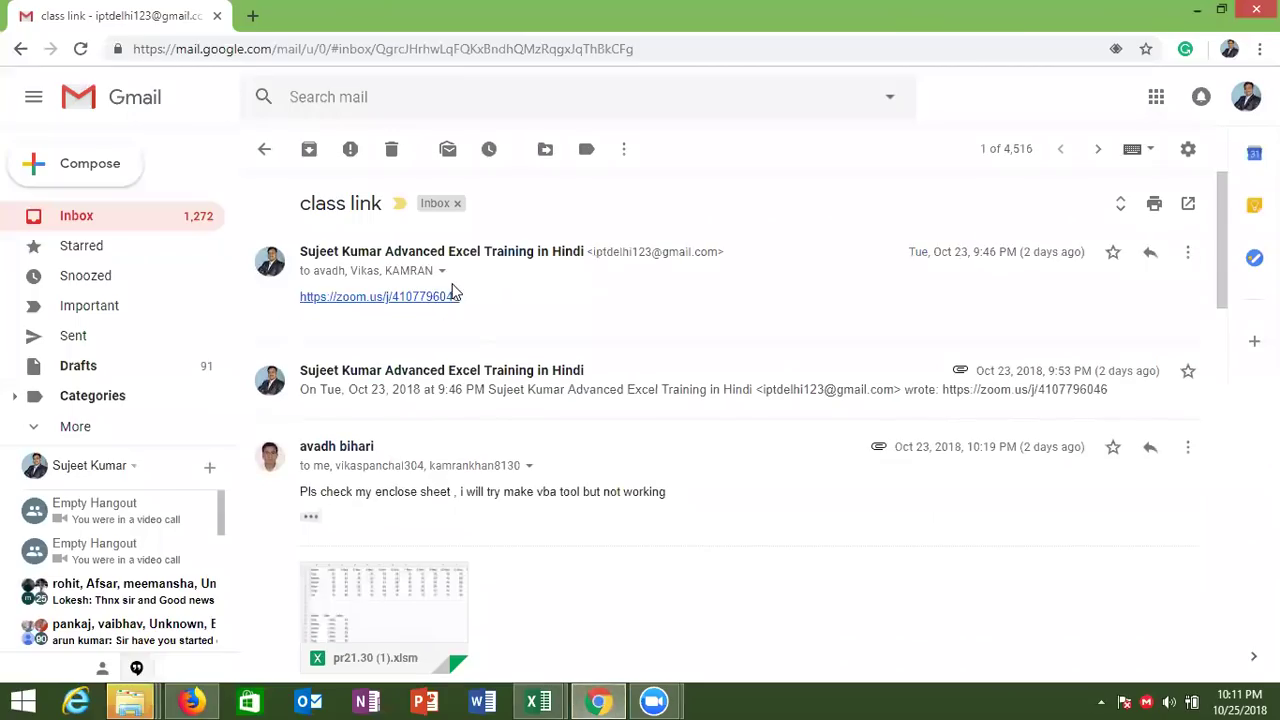
pyautogui.click(1150, 256)
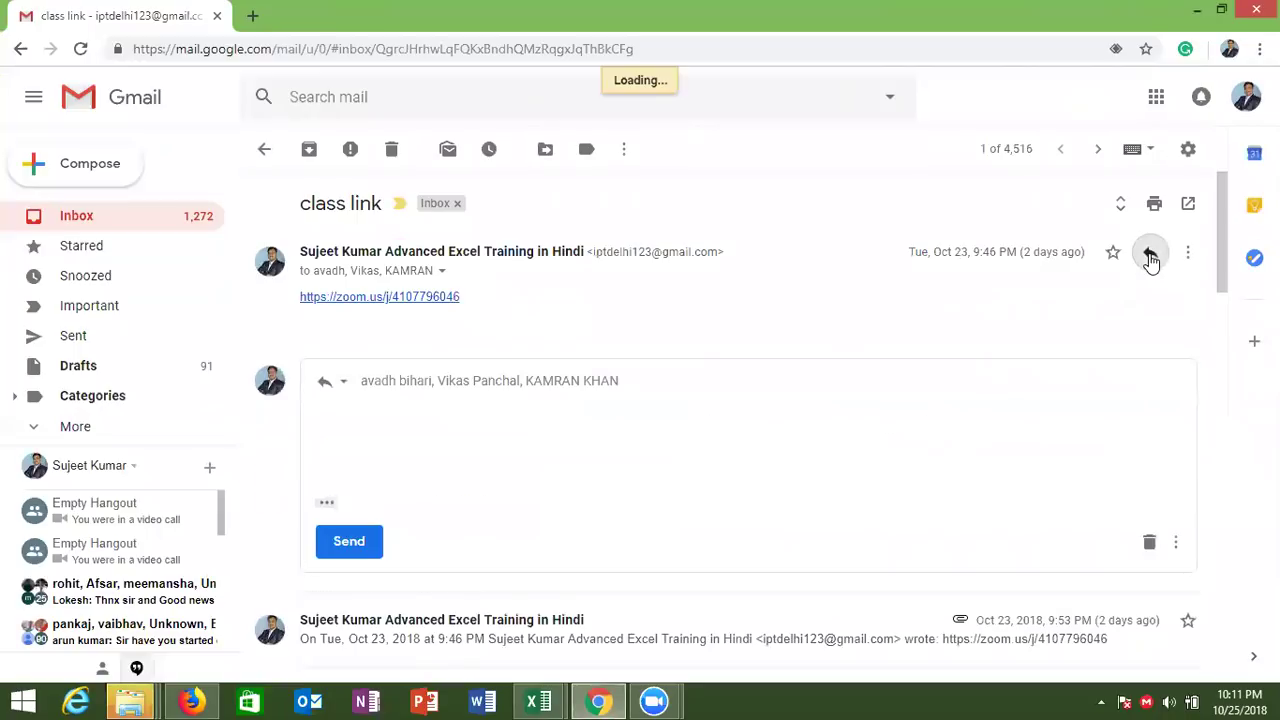
# Attach the pr21.30 (1) (1) workbook to the reply and send it.
pyautogui.click(434, 544)
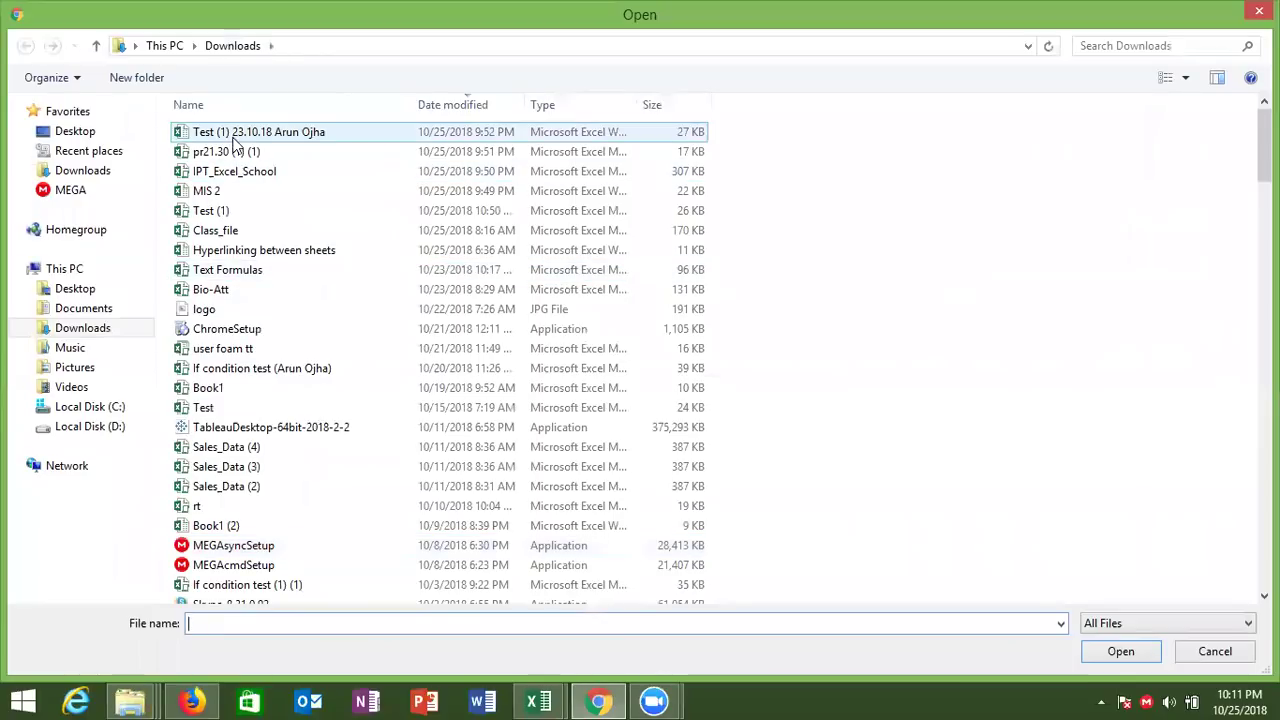
pyautogui.click(224, 156)
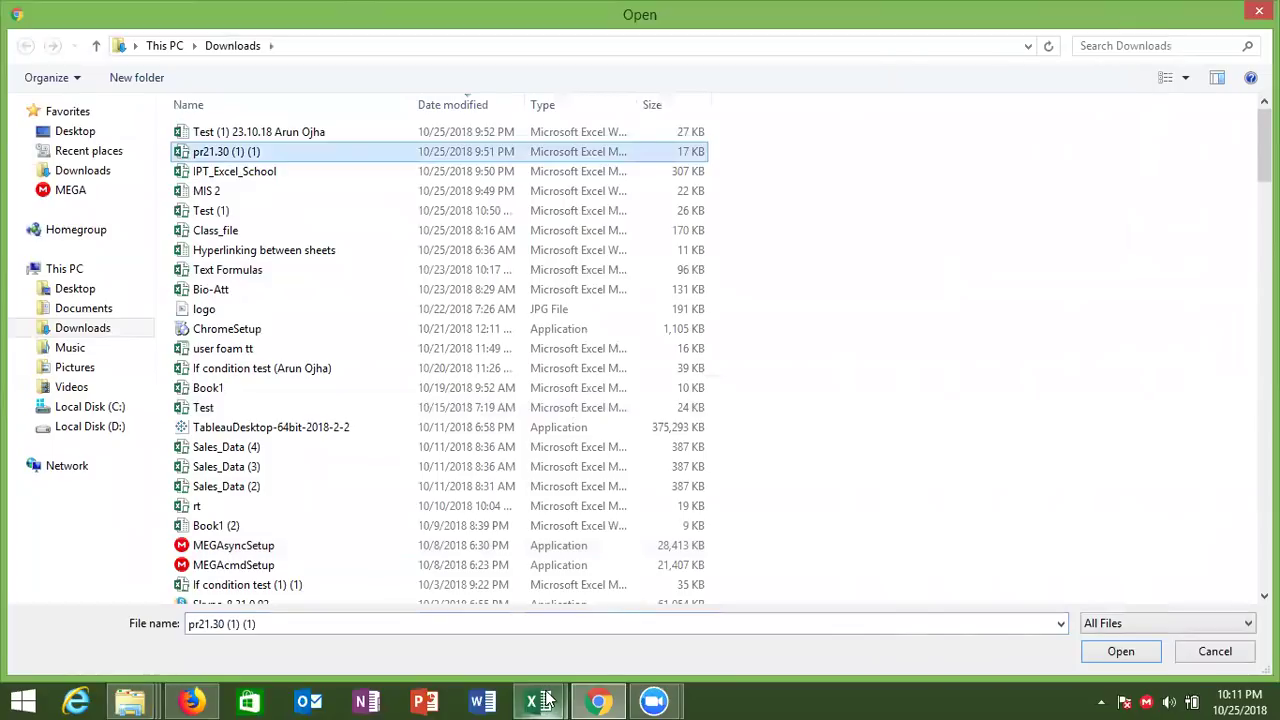
pyautogui.moveTo(538, 701)
pyautogui.click(585, 653)
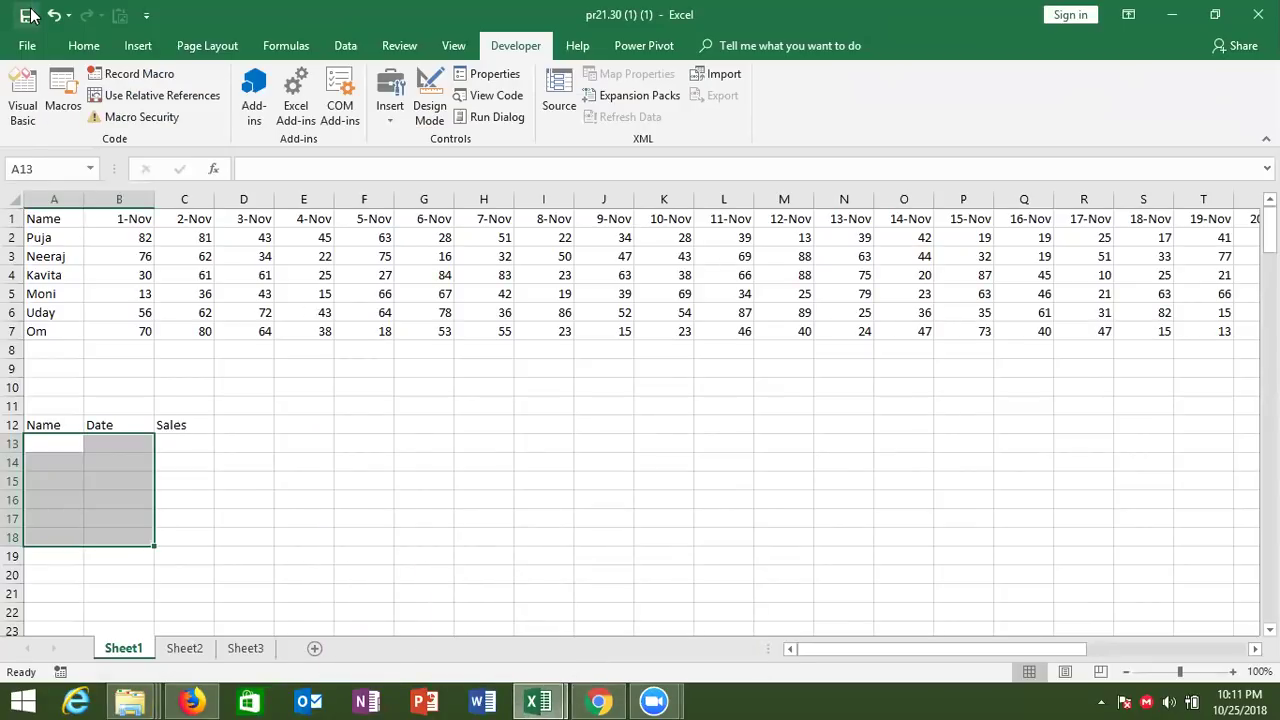
pyautogui.click(30, 14)
pyautogui.hotkey('alt', 'Tab')
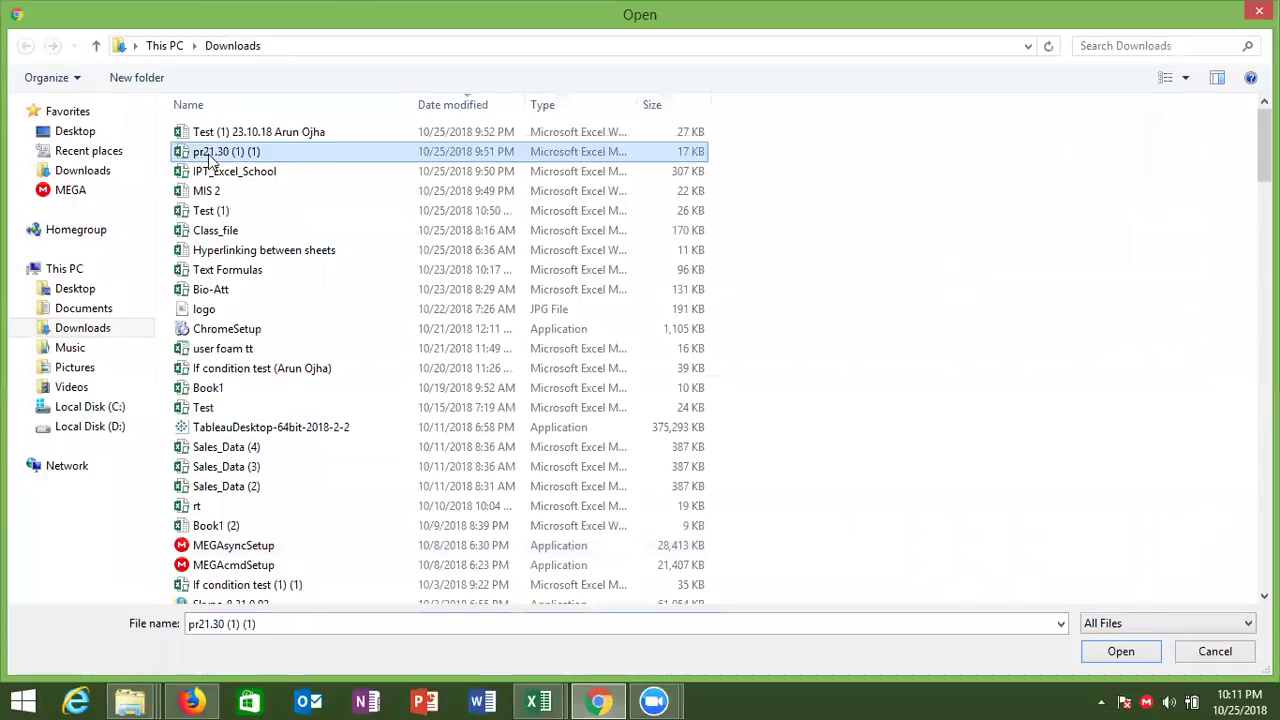
pyautogui.doubleClick(210, 152)
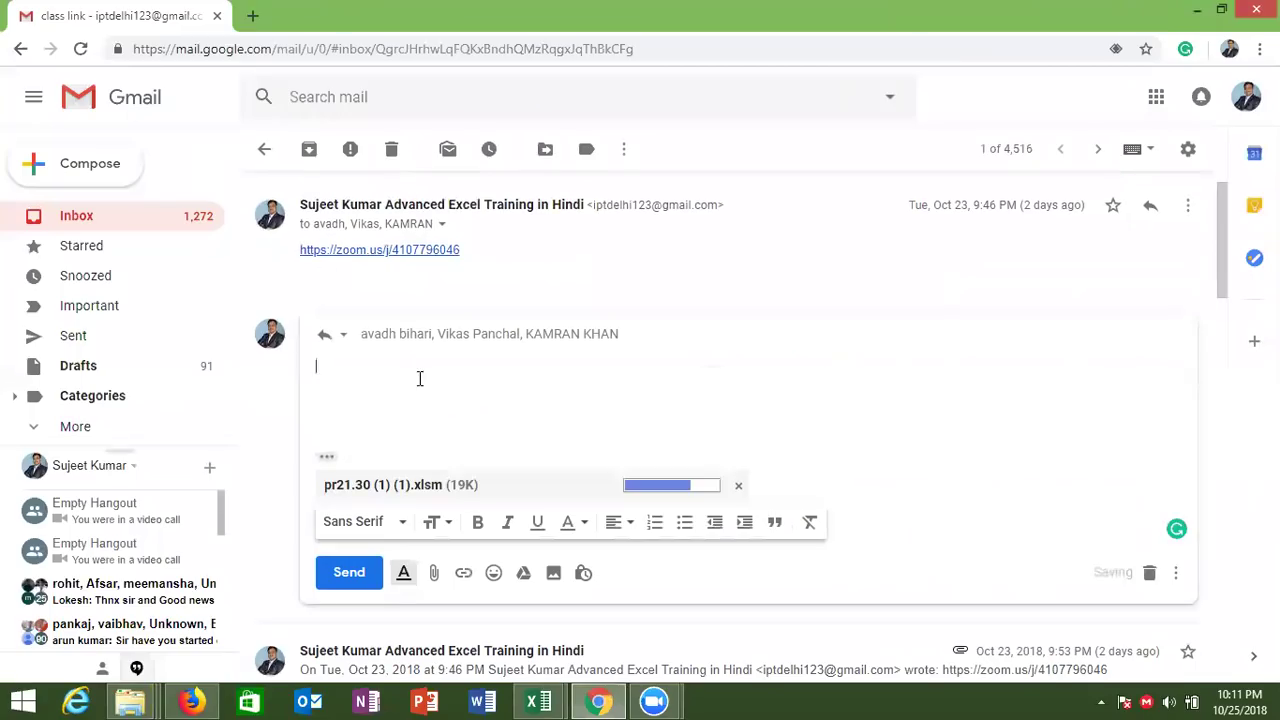
pyautogui.click(349, 573)
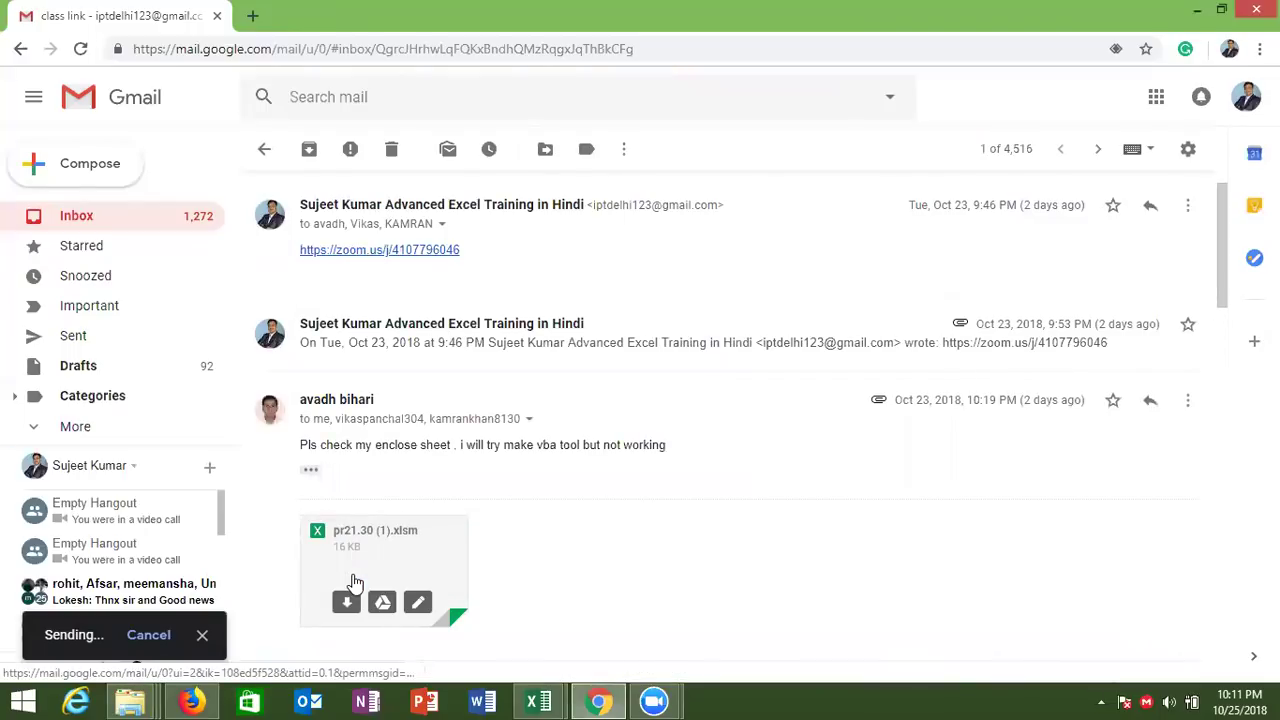
pyautogui.click(540, 700)
# Move the Name, Date, Sales headings from row 12 of Sheet1 to Sheet2.
pyautogui.click(581, 636)
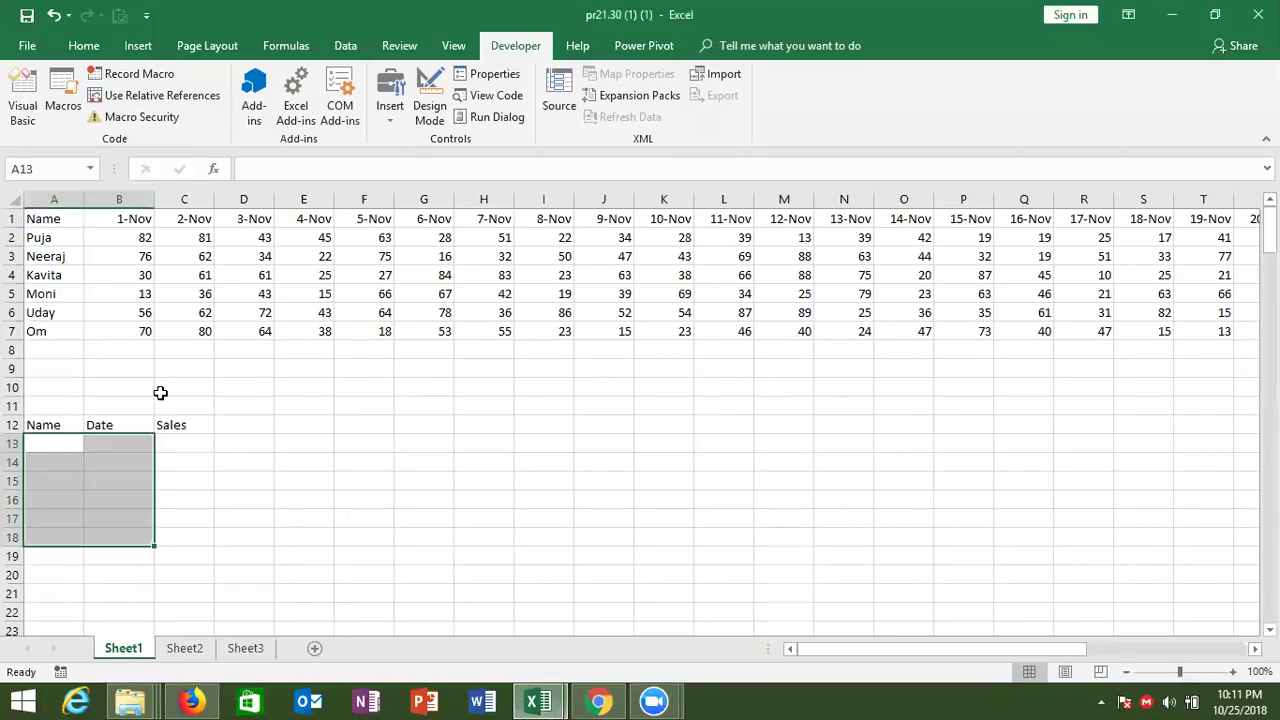
pyautogui.click(30, 350)
pyautogui.moveTo(31, 387); pyautogui.dragTo(172, 420)
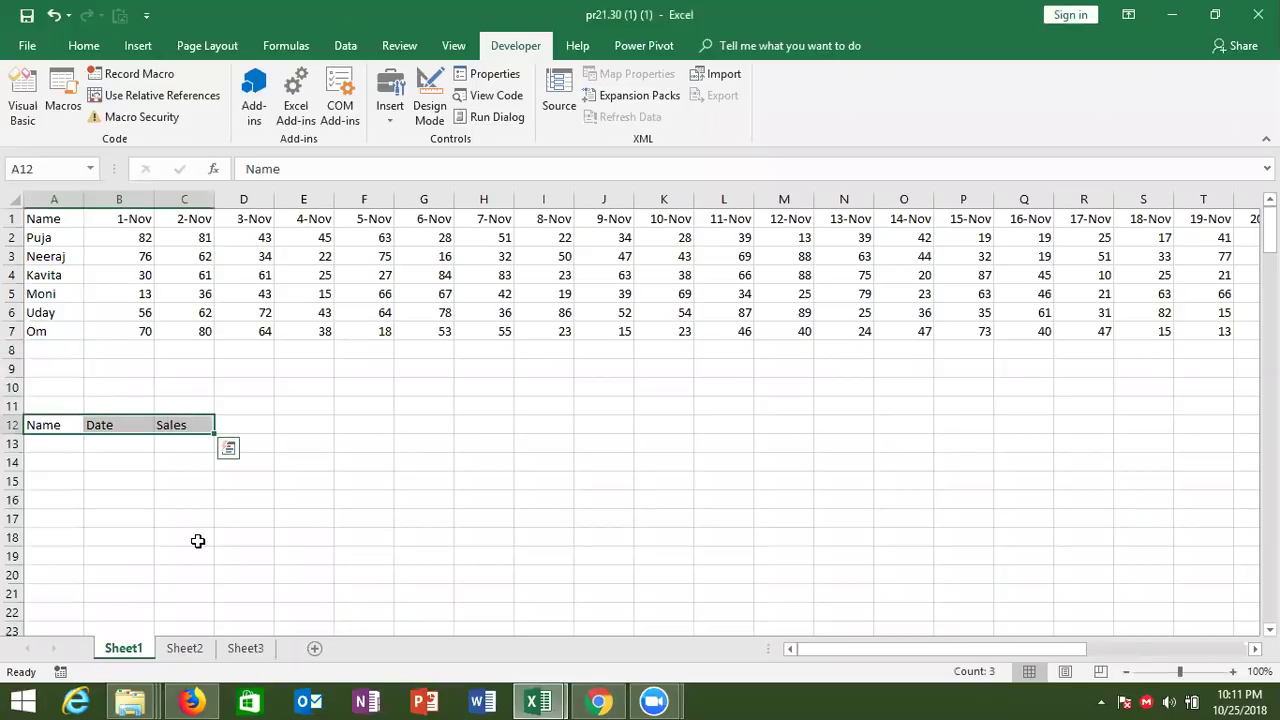
pyautogui.hotkey('ctrl', 'q')
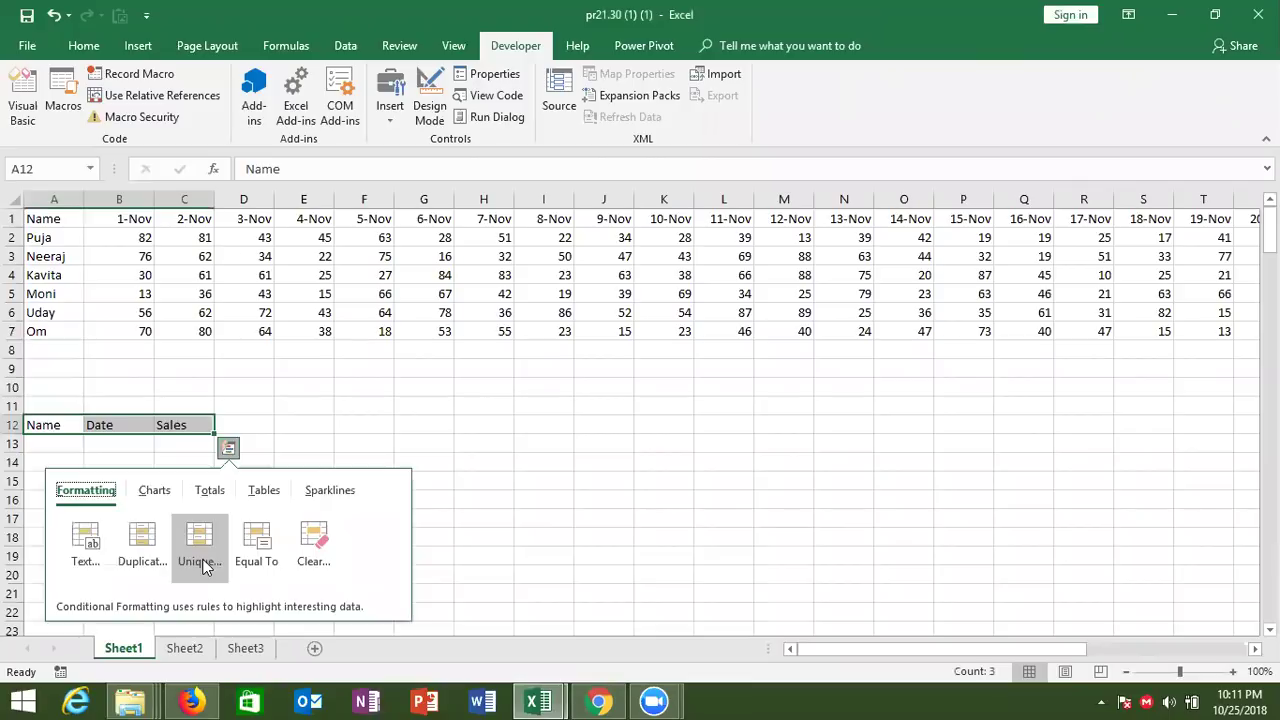
pyautogui.press('Escape')
pyautogui.hotkey('ctrl', 'c')
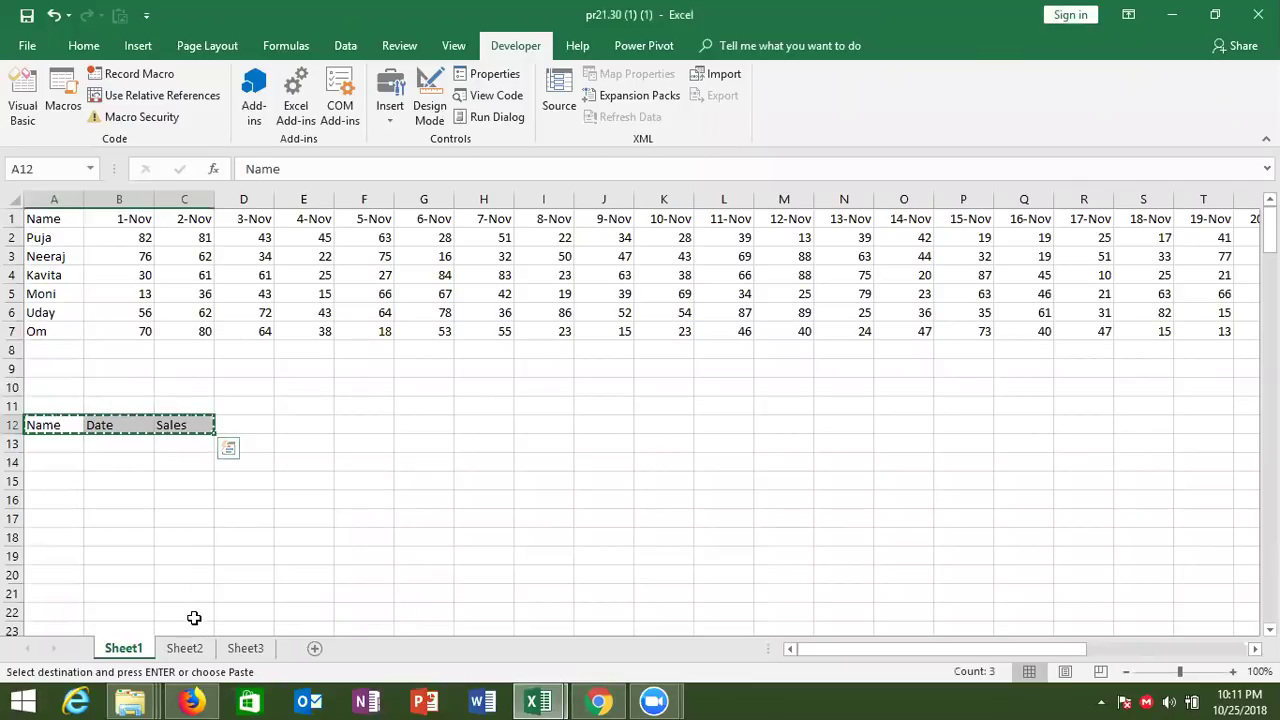
pyautogui.click(185, 648)
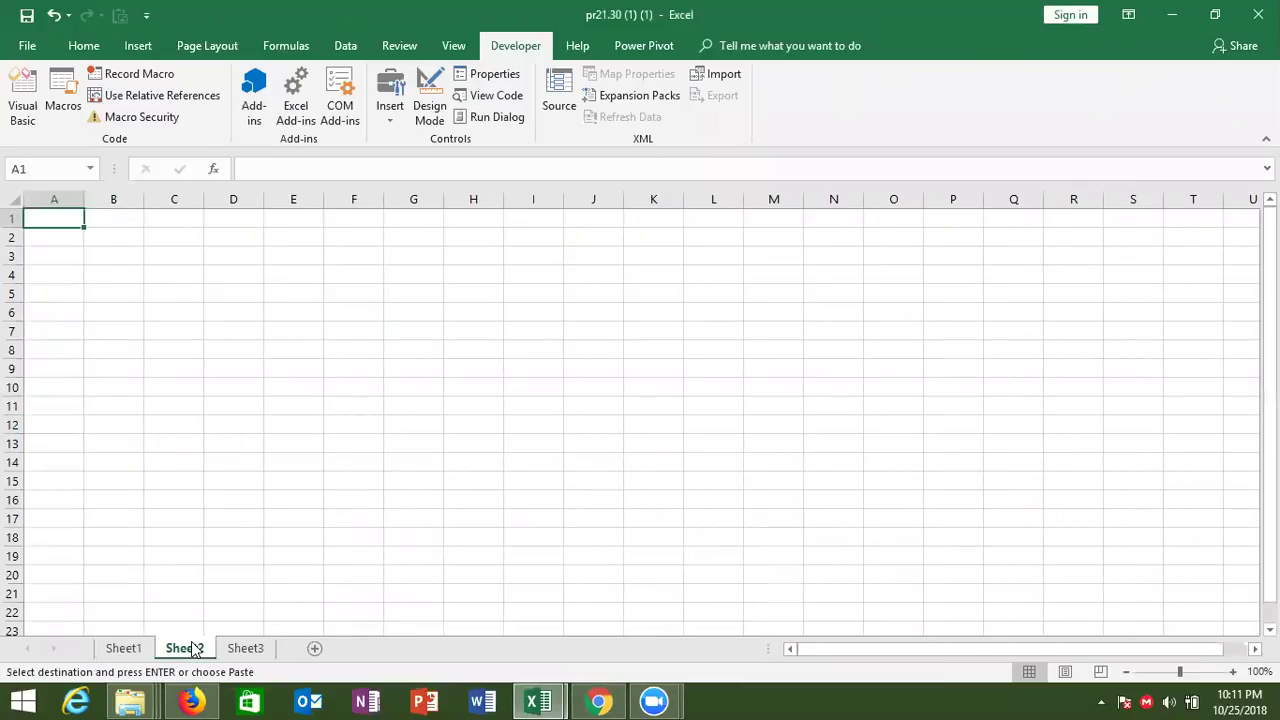
pyautogui.hotkey('ctrl', 'v')
# Back on Sheet1, confirm from Moni's row that the dates run to 30-Nov.
pyautogui.click(120, 648)
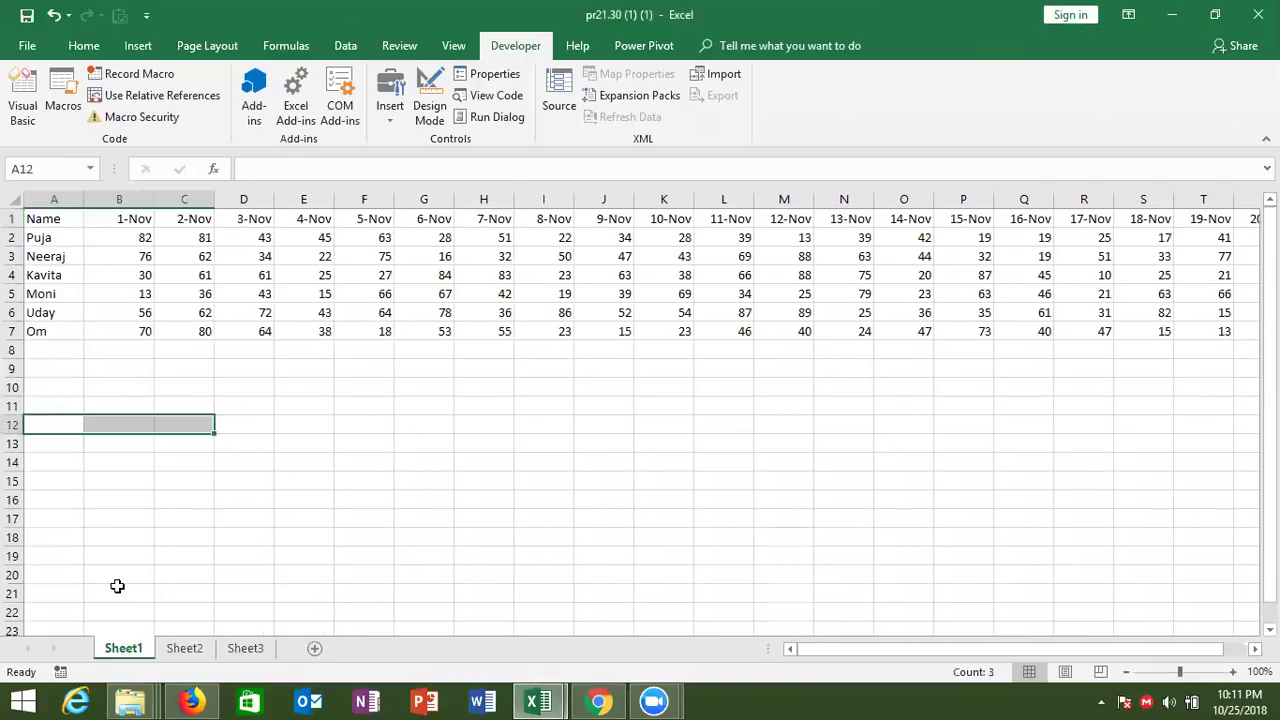
pyautogui.moveTo(55, 243)
pyautogui.mouseDown()
pyautogui.moveTo(38, 330)
pyautogui.moveTo(44, 453)
pyautogui.moveTo(59, 425)
pyautogui.mouseUp()
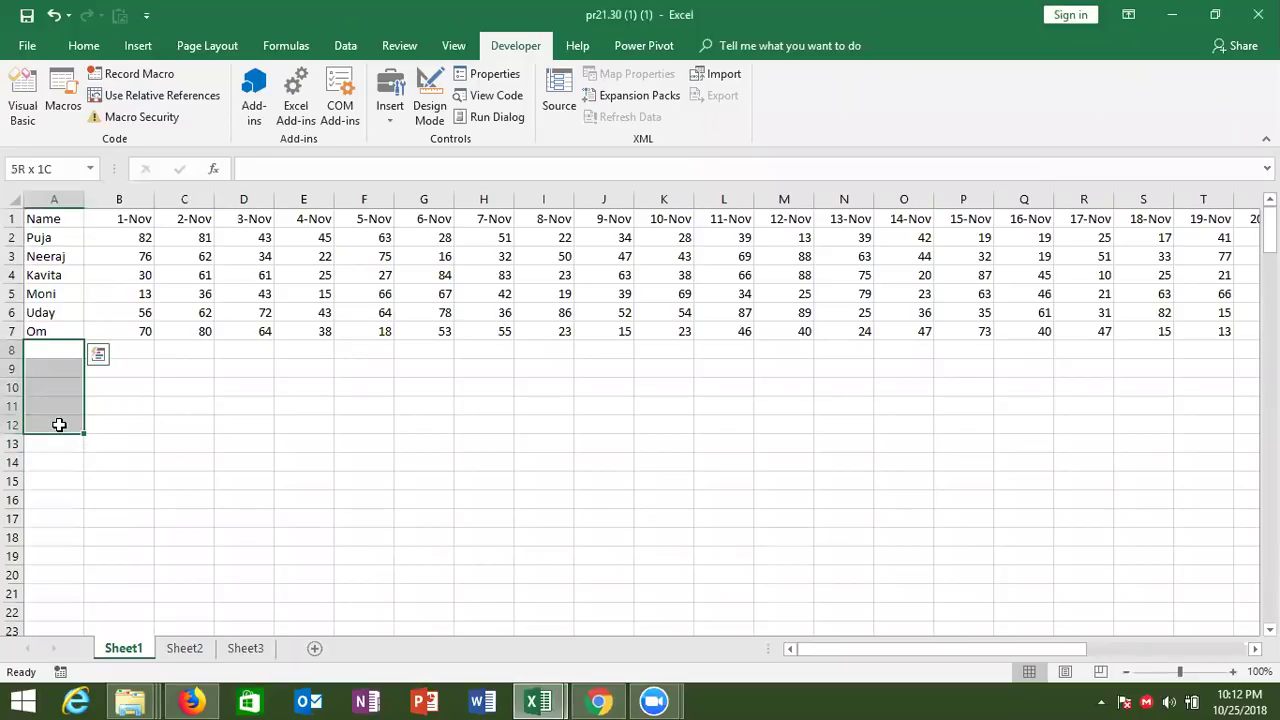
pyautogui.click(57, 298)
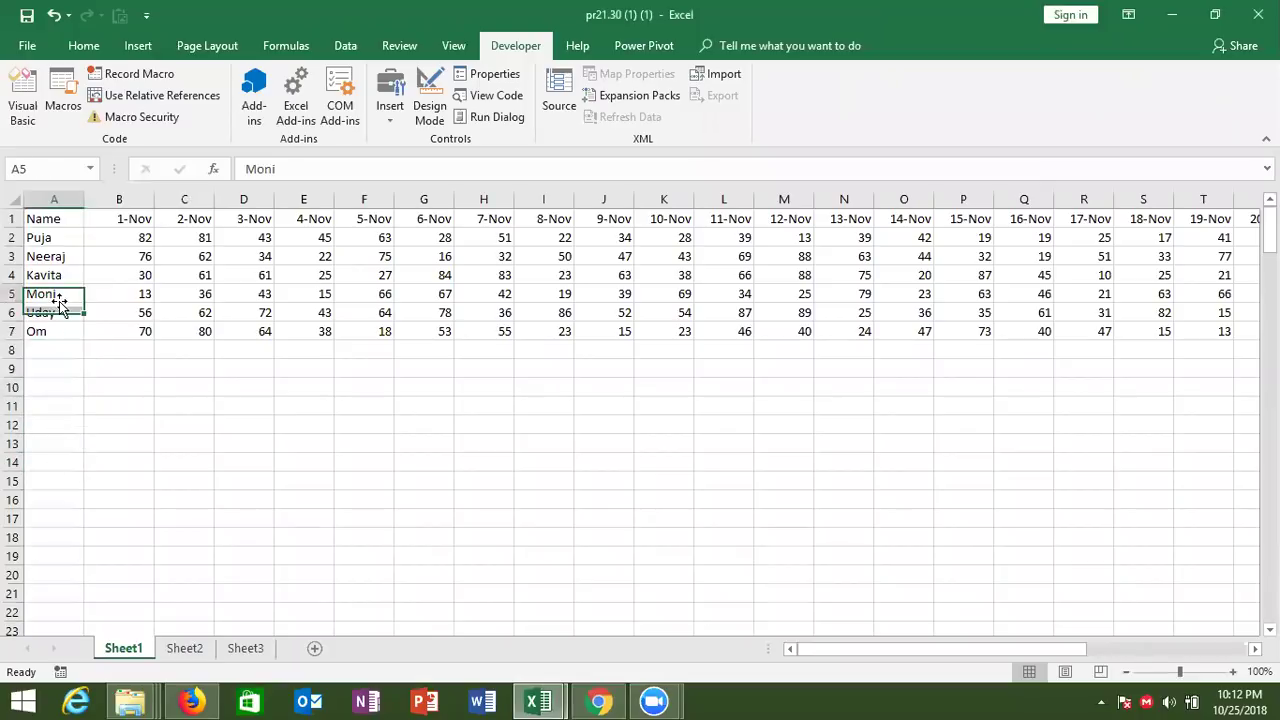
pyautogui.hotkey('ctrl', 'Right')
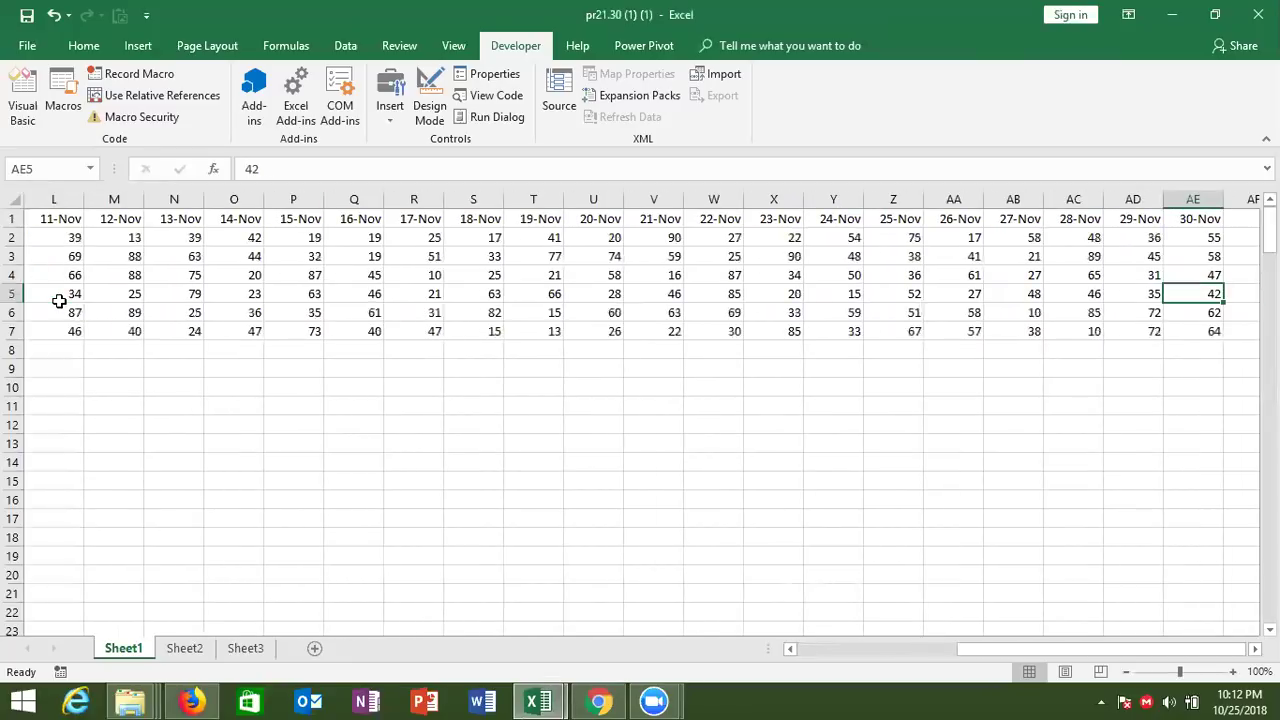
pyautogui.hotkey('ctrl', 'Left')
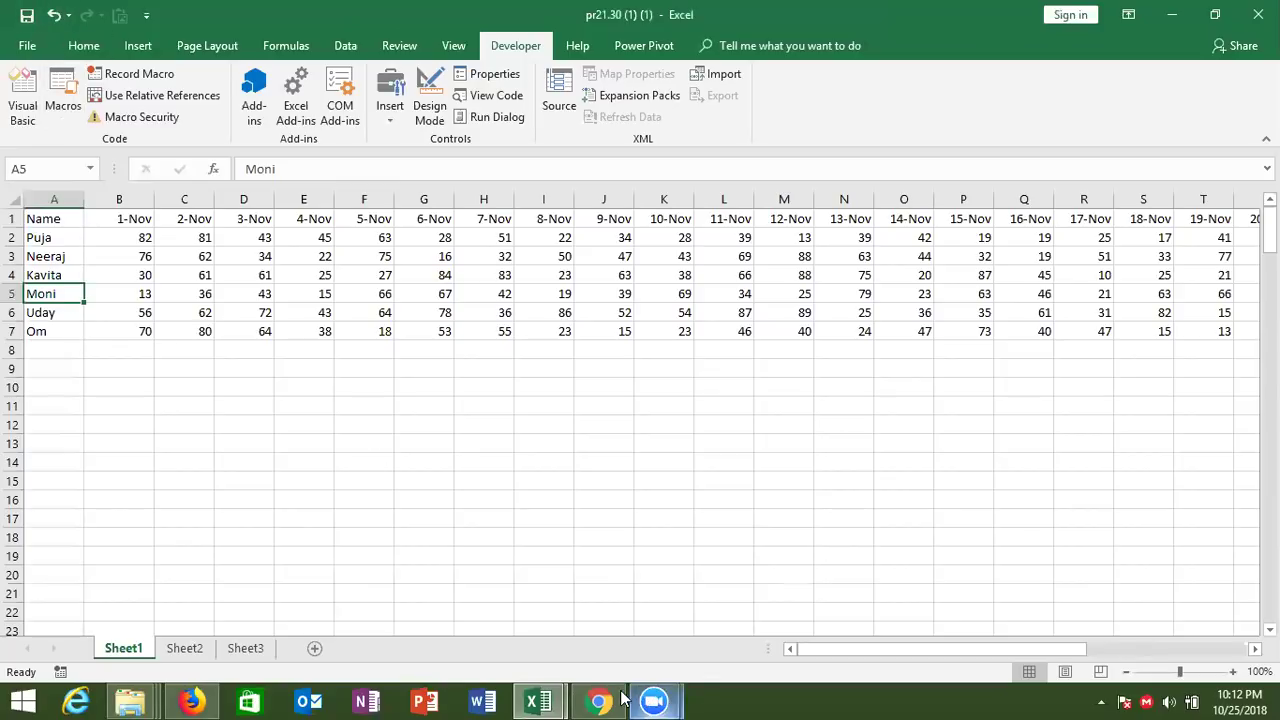
pyautogui.click(606, 700)
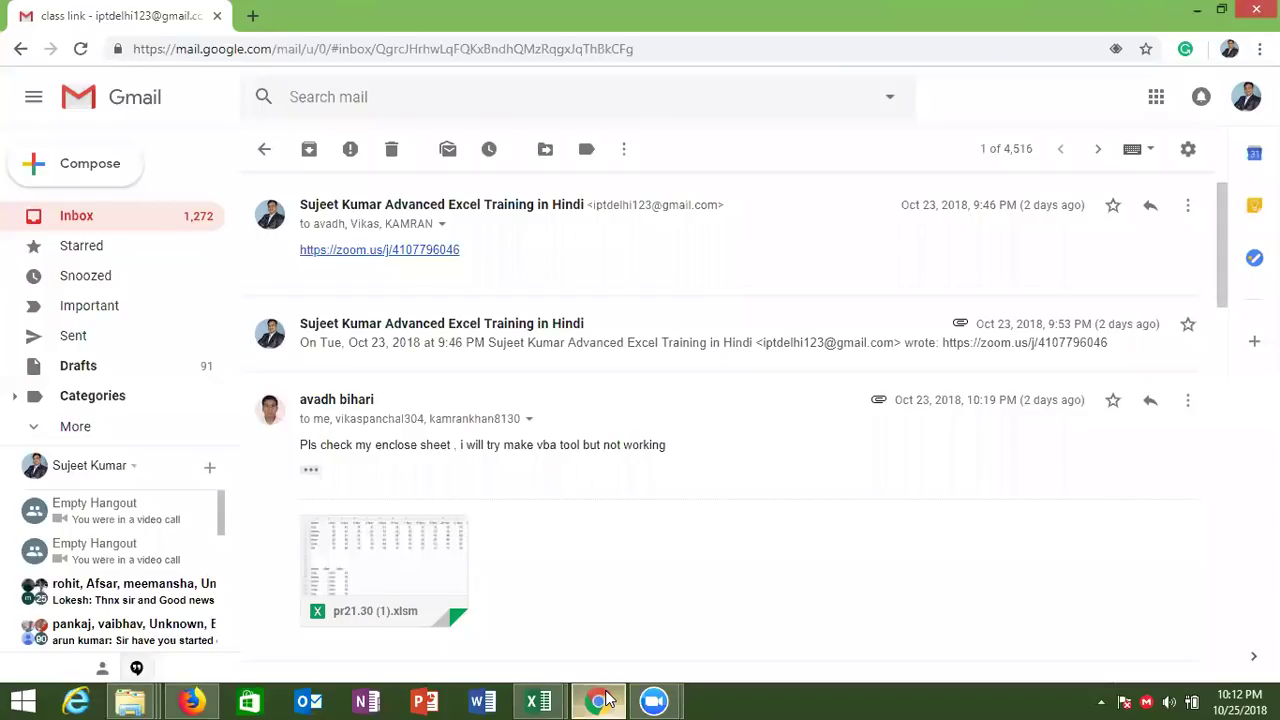
# Minimize the Chrome window to reveal the desktop.
pyautogui.click(606, 700)
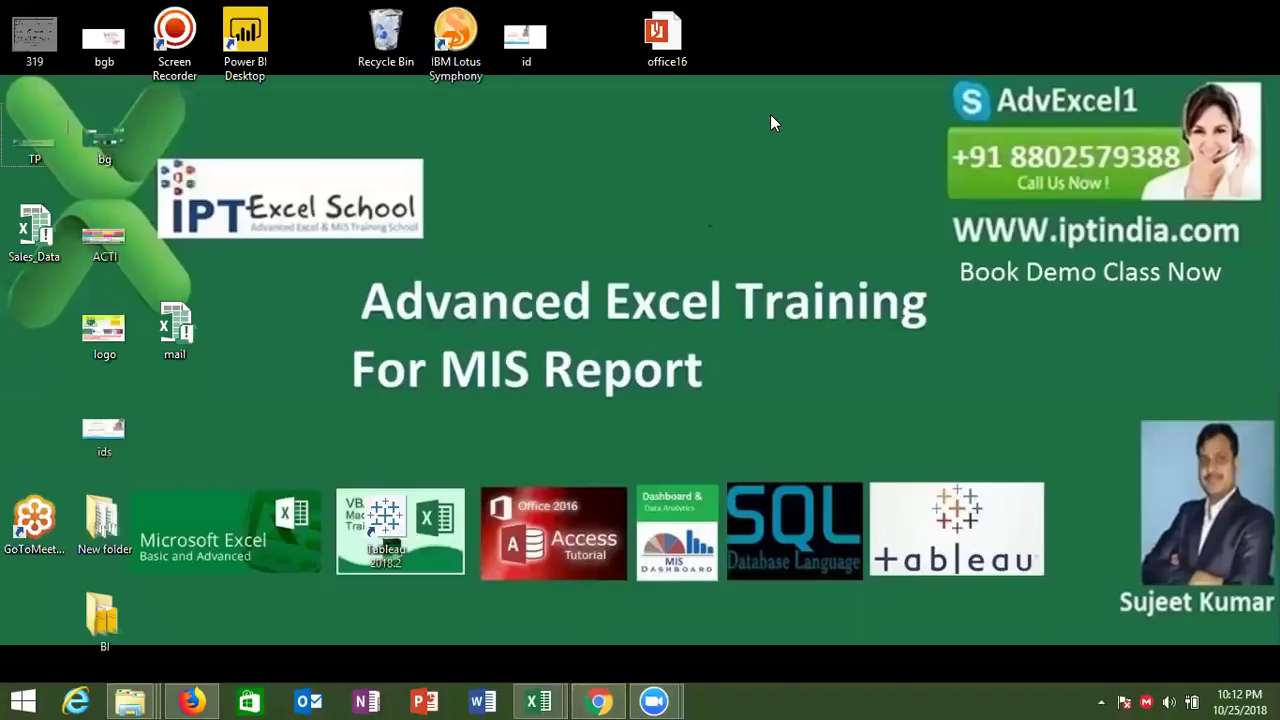